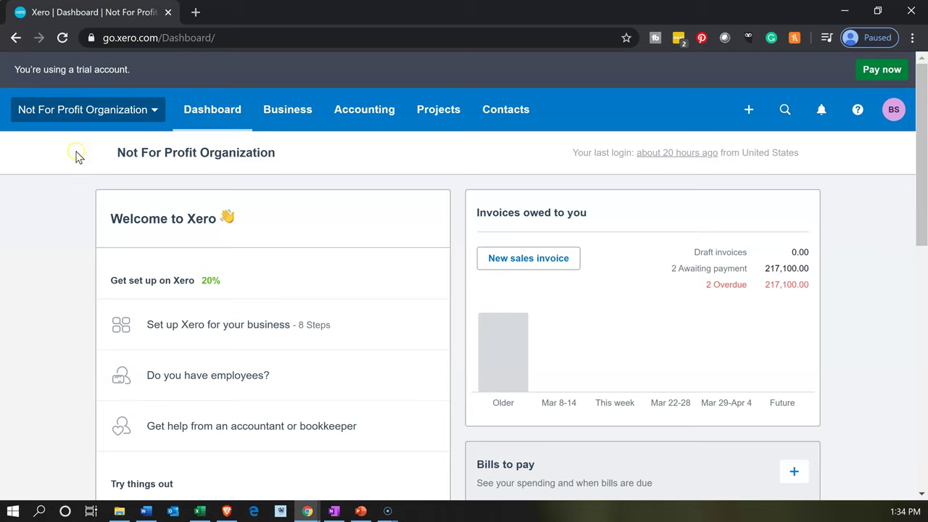
Step: Switch to the Excel workbook and review the telephone, printing and utilities expense journal entries on sheet 8
click(190, 122)
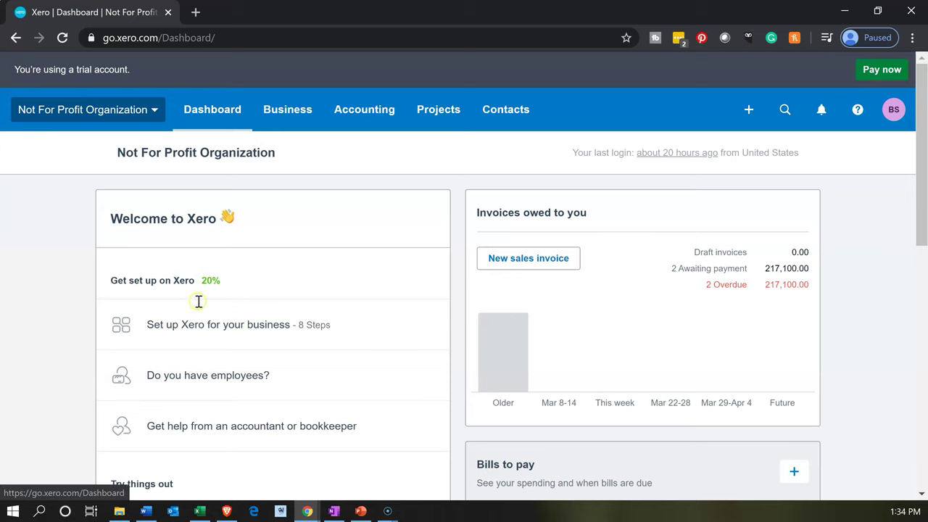
click(200, 511)
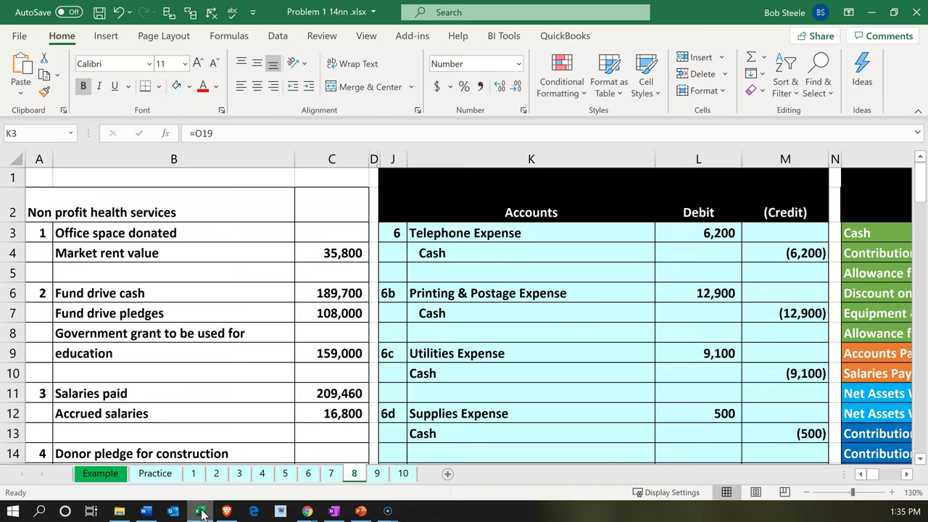
click(484, 274)
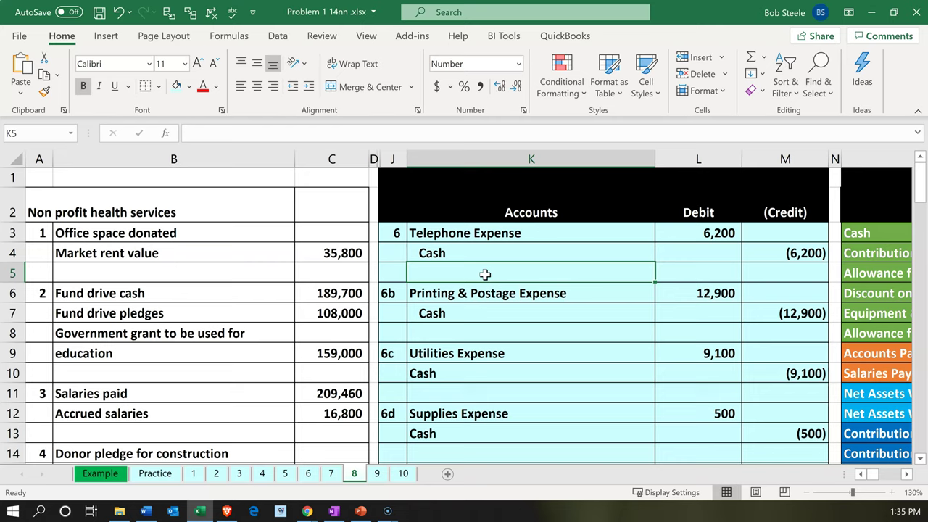
key(Up)
key(Down)
key(Down)
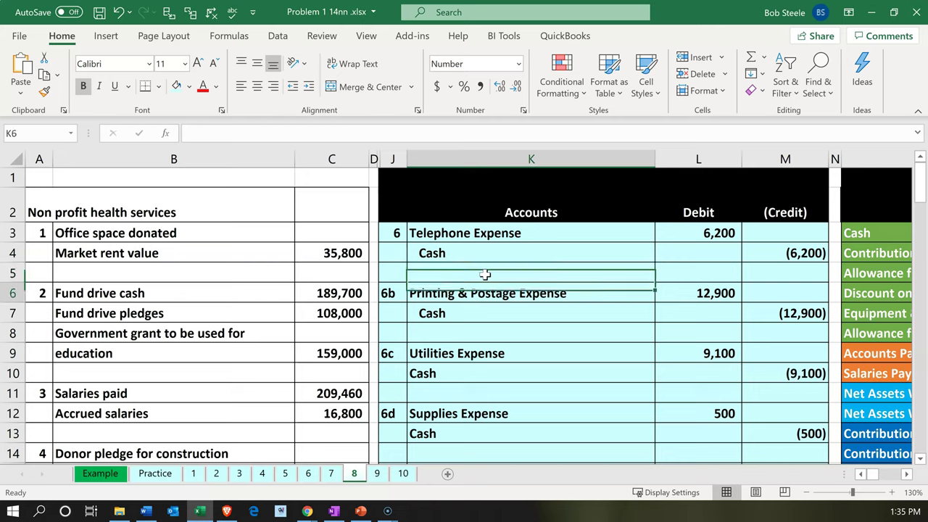
key(Down)
key(Down)
key(Down)
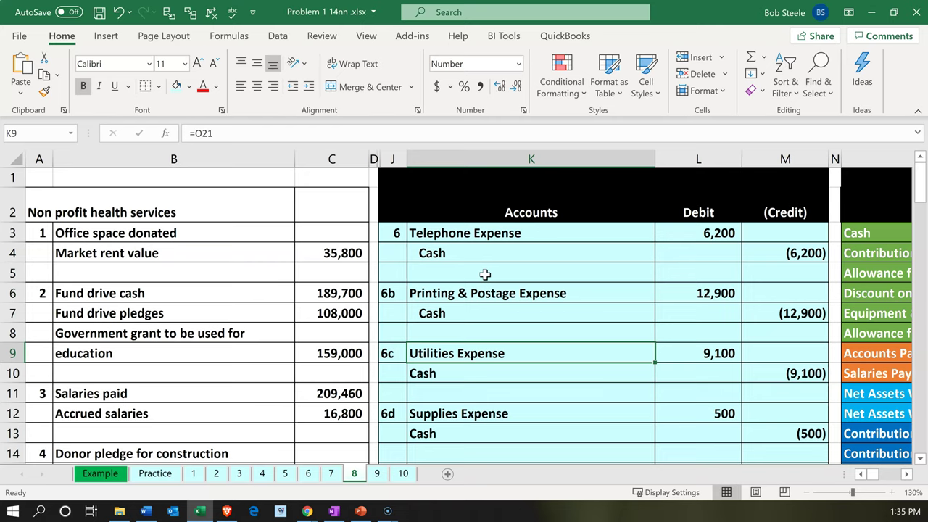
Step: Examine the Accounts Payable adjustment in the trial balance and return to the Utilities Expense journal entry
key(Right)
key(Right)
key(Right)
key(Right)
key(Right)
key(Right)
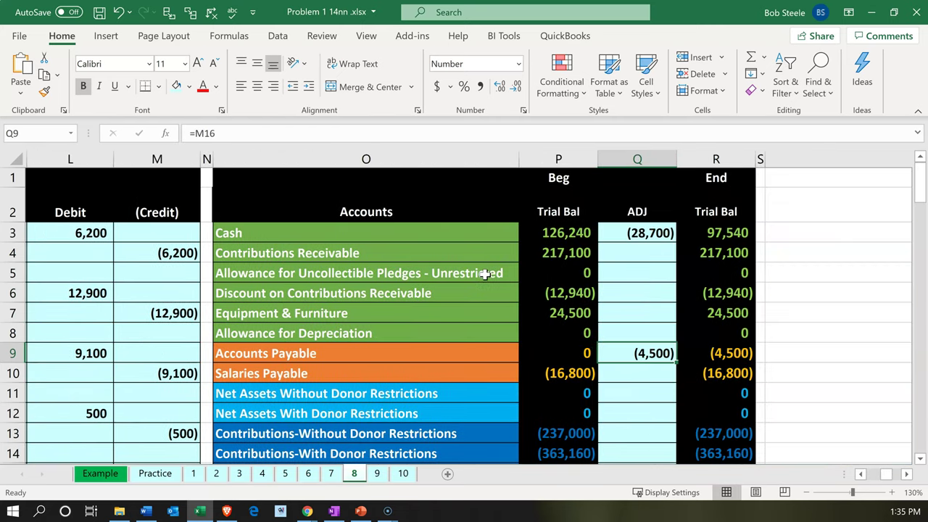
key(Left)
key(Left)
key(Left)
key(Left)
key(Left)
key(Left)
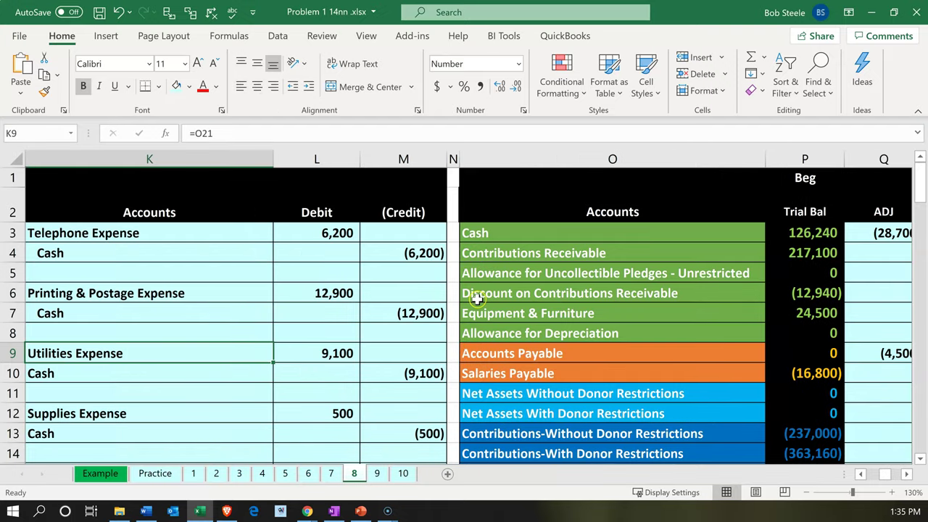
Step: Examine the Telephone Expense entry's debit and the formula behind the Cash adjustment in the trial balance
click(224, 260)
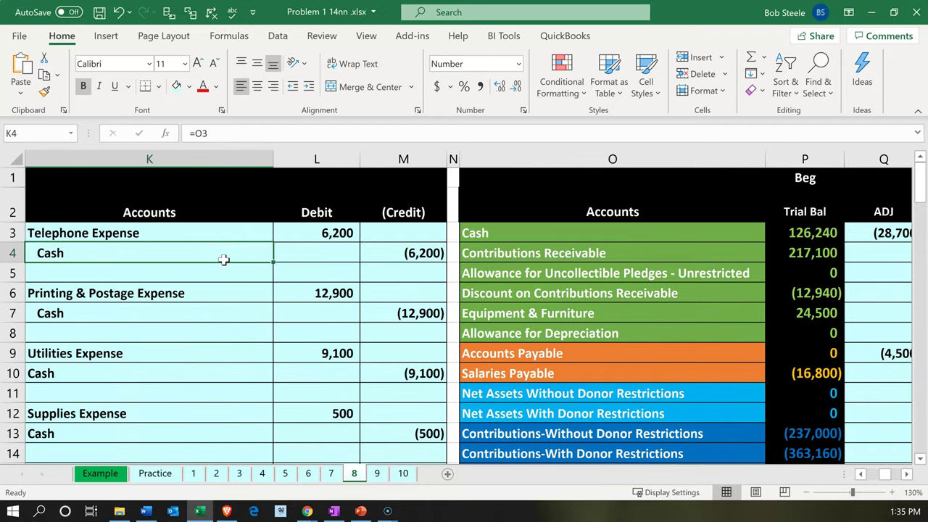
key(Right)
key(Right)
key(Up)
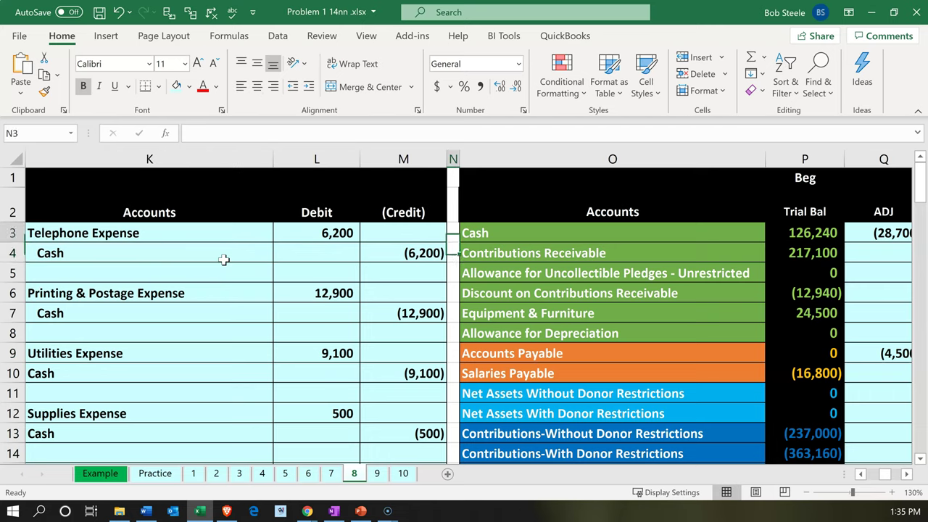
key(Left)
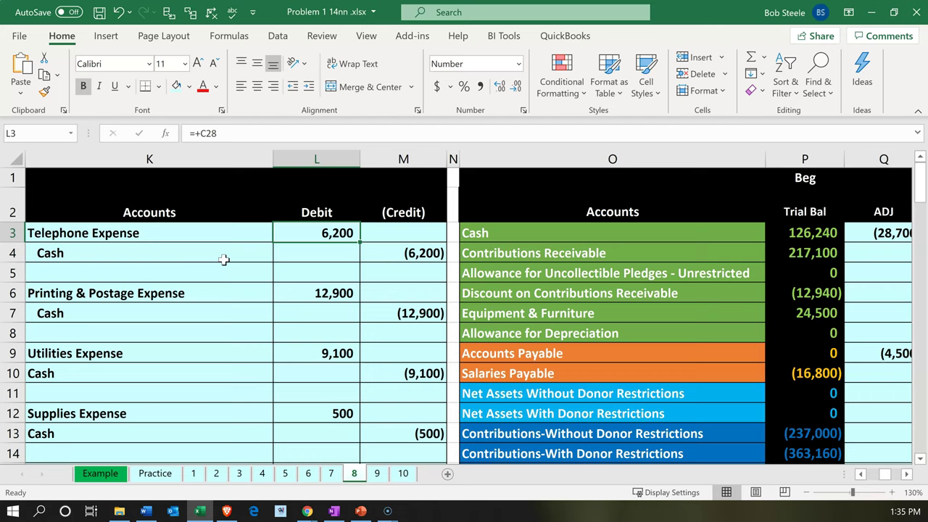
key(Right)
key(Right)
key(Right)
key(Right)
key(Right)
key(Right)
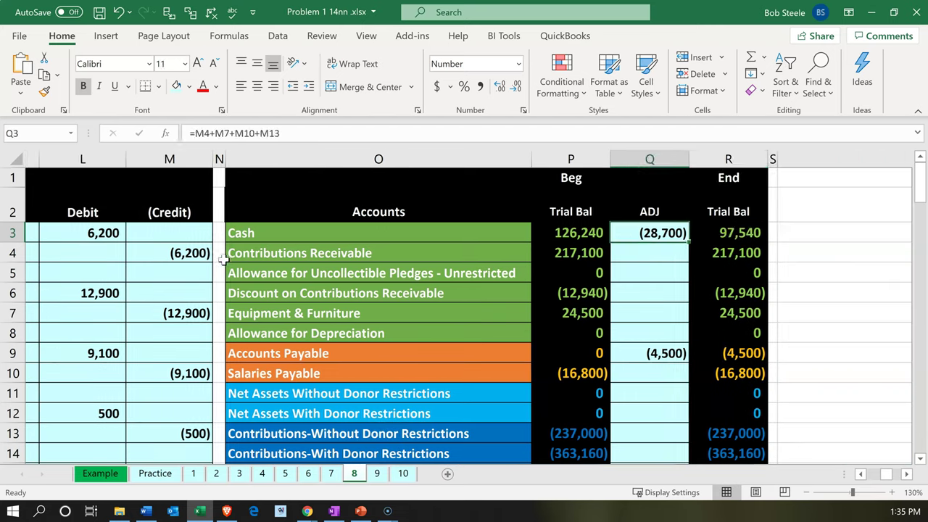
Step: Review the expense accounts in the trial balance and follow them across to the functional expense table
scroll(472, 348, down, 4)
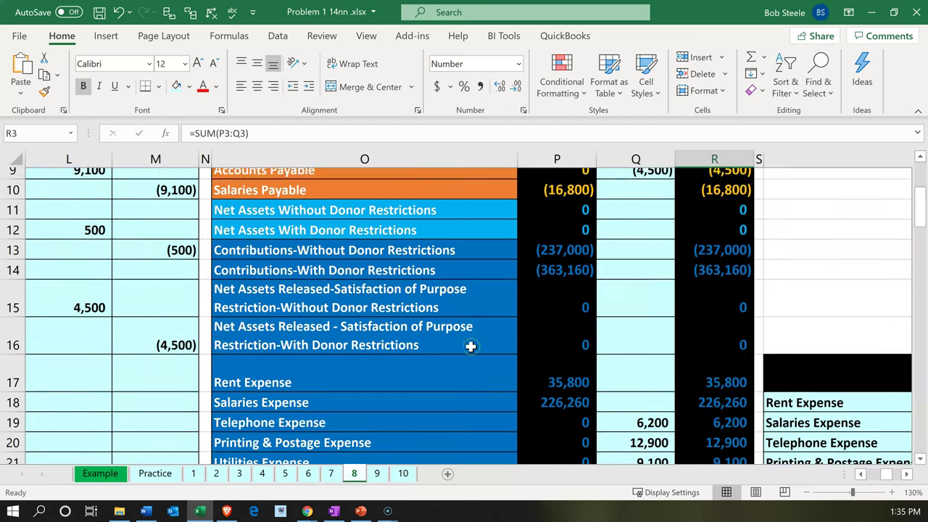
click(443, 385)
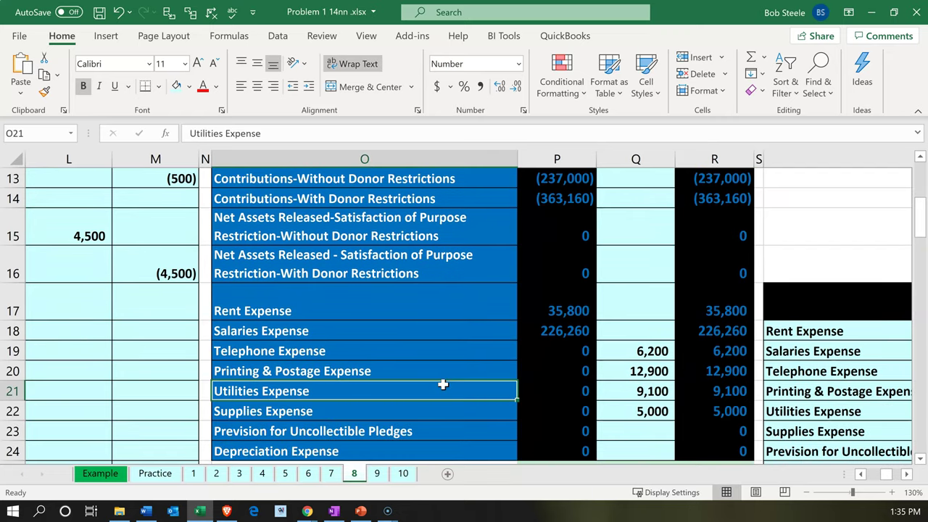
key(Down)
key(Down)
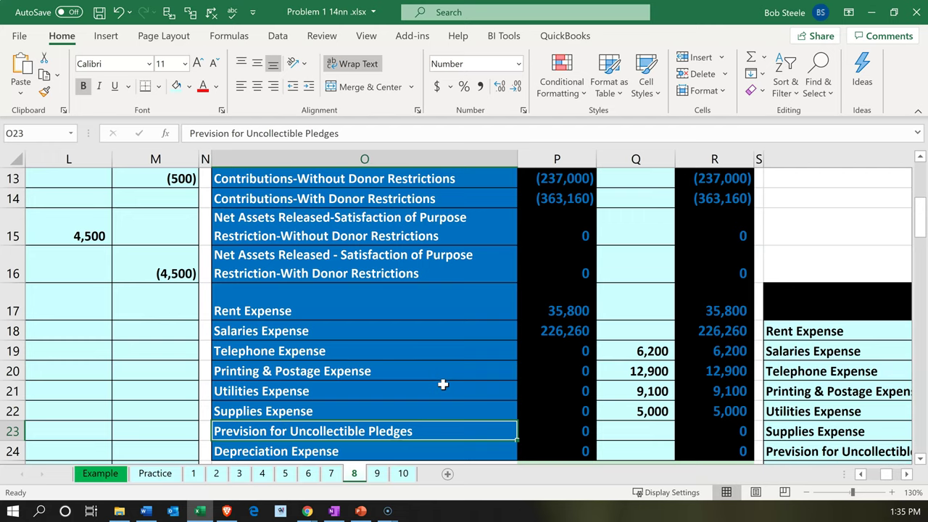
key(Right)
key(Right)
key(Right)
key(Right)
key(Right)
key(Right)
key(Right)
key(Right)
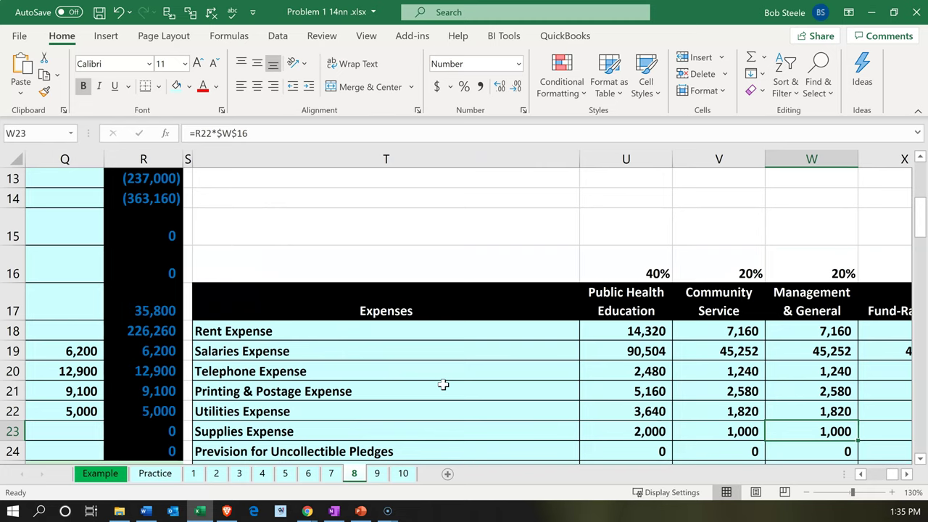
Step: Examine how the expense table allocates costs among Public Health Education, Community Service, Management & General and Fund-Raising
scroll(443, 385, down, 1)
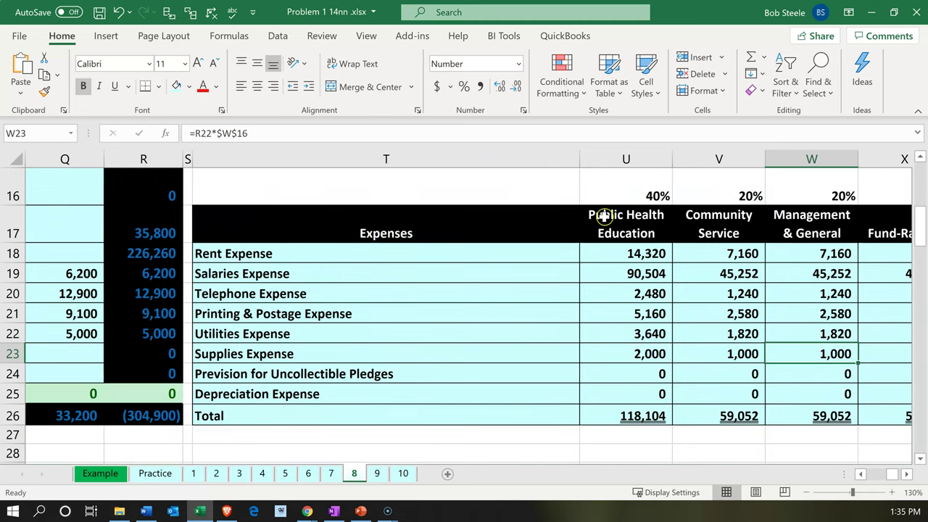
click(603, 214)
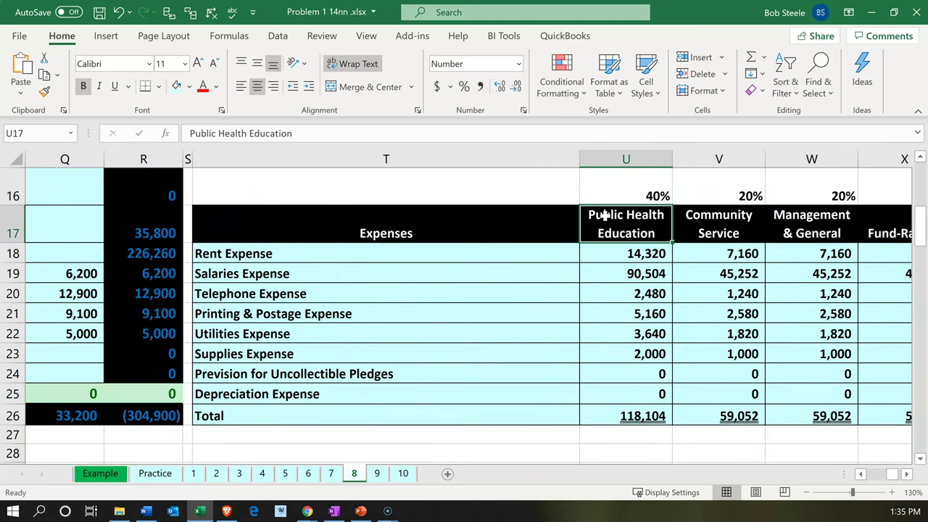
key(Right)
key(Right)
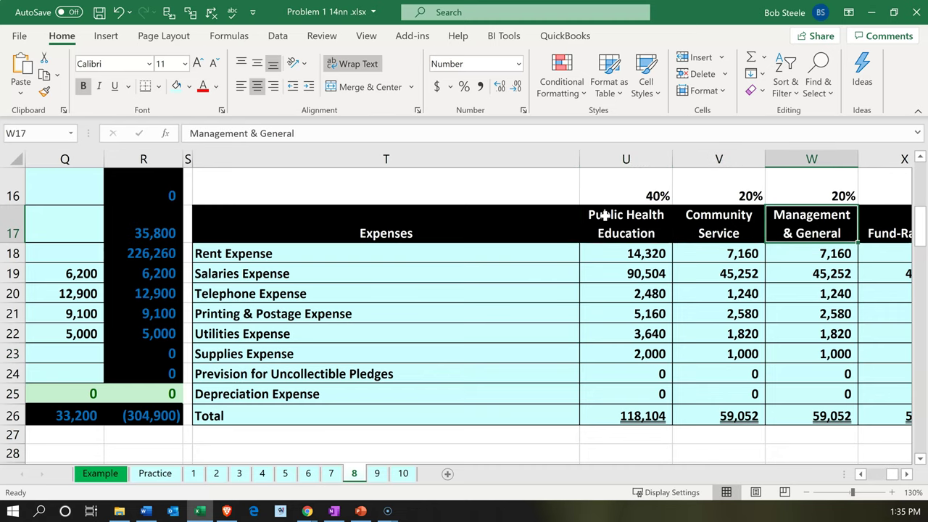
key(Right)
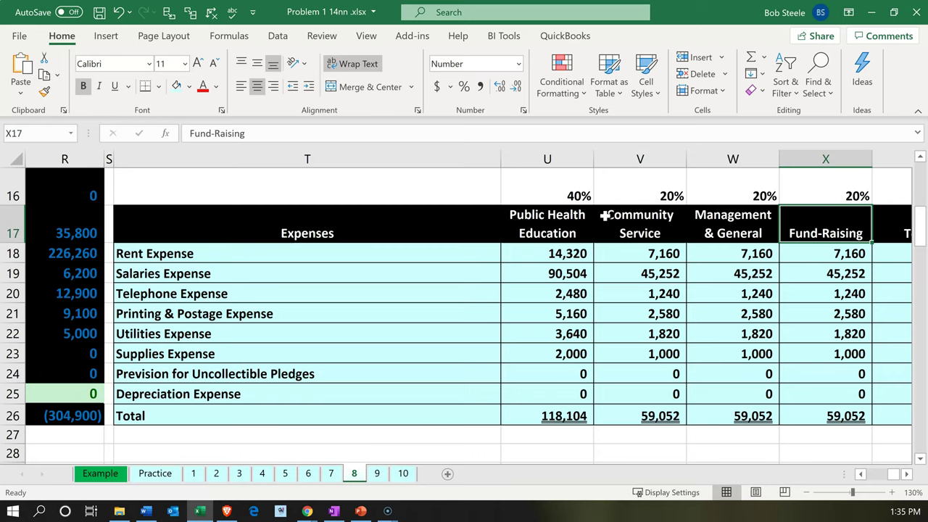
key(Left)
key(Left)
key(Left)
key(Left)
key(Left)
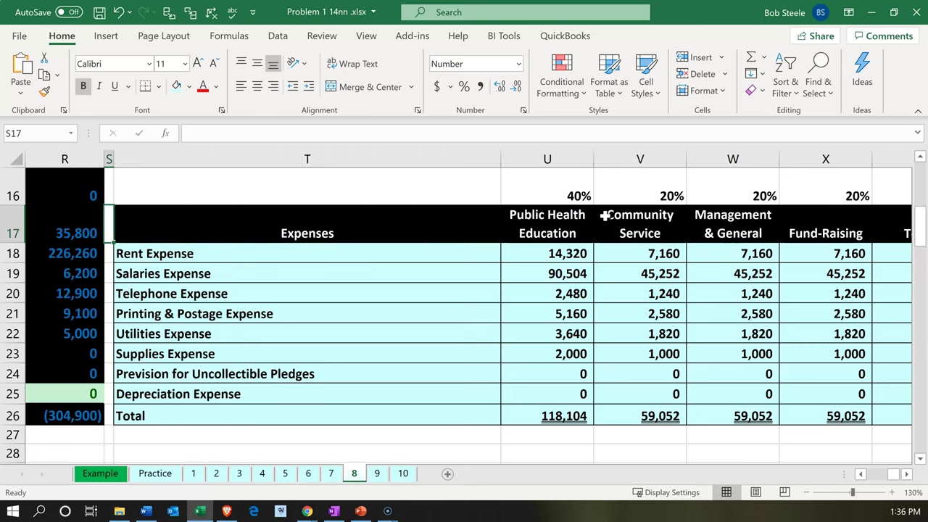
key(Down)
key(Right)
key(Down)
key(Down)
key(Down)
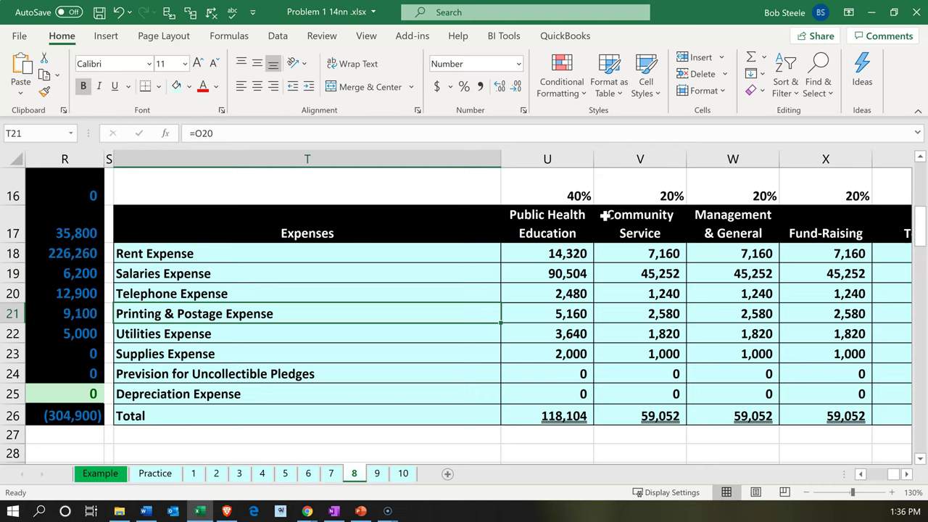
Step: Go back across the trial balance to the journal entries and review the Telephone Expense entry numbered 6
key(Left)
key(Left)
key(Left)
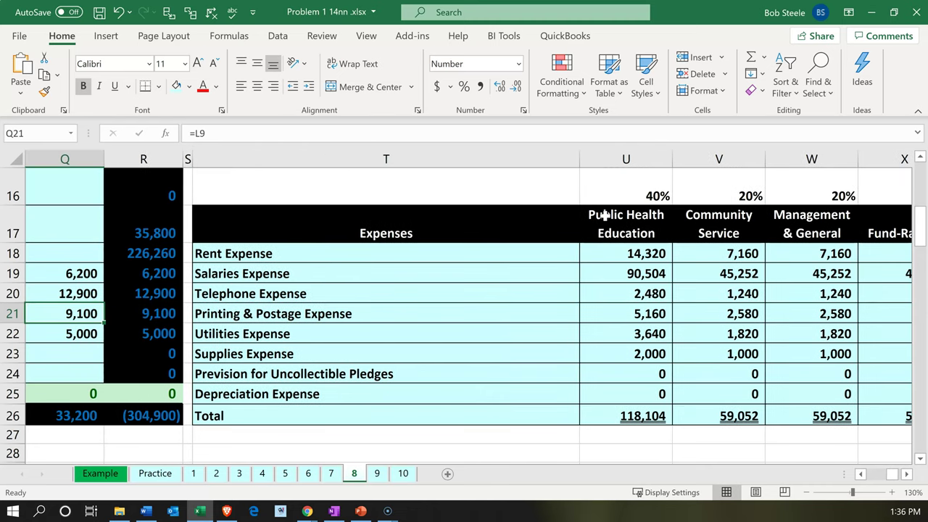
key(Left)
key(Left)
key(Left)
key(Left)
key(Left)
key(Left)
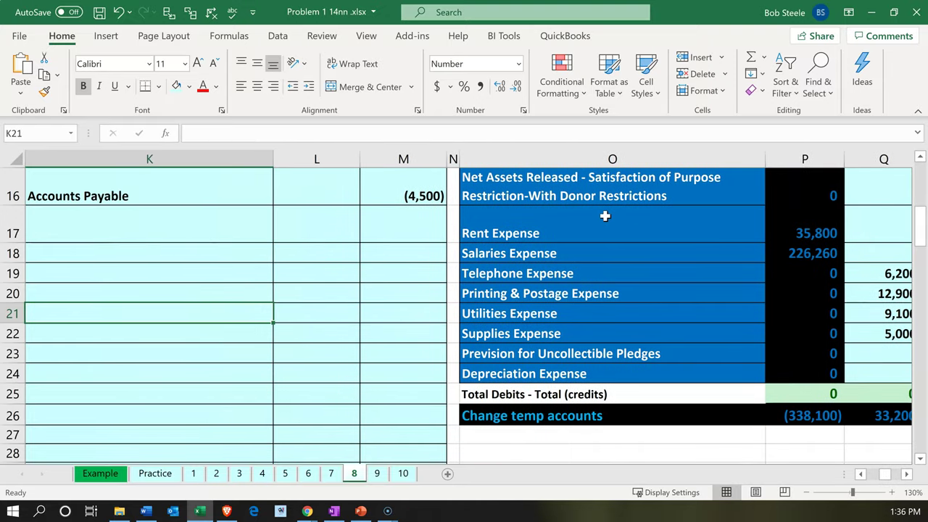
key(Left)
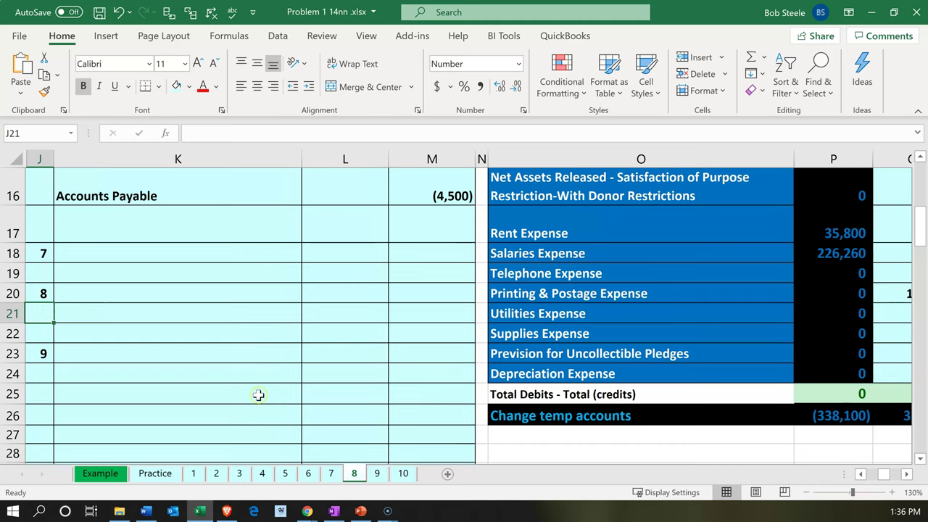
scroll(258, 395, up, 5)
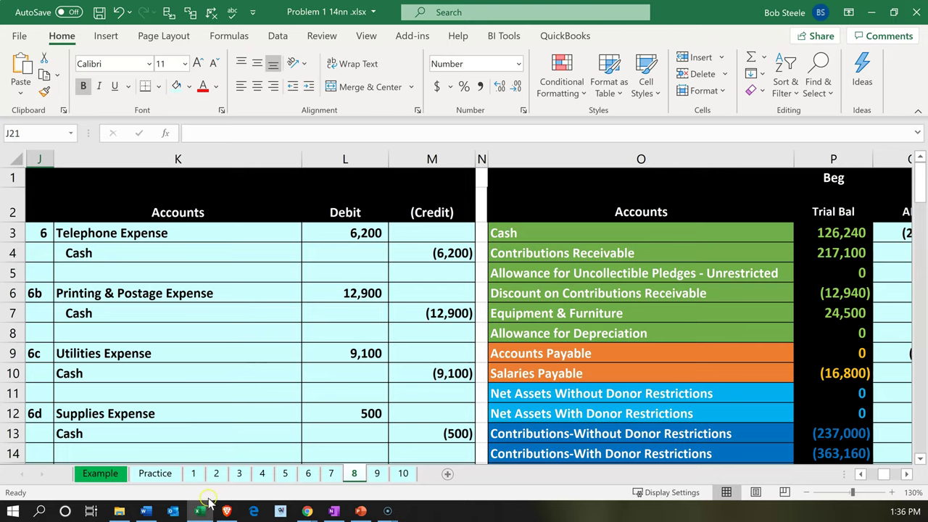
Step: Switch to Xero in the browser and start a new spend money transaction paid from the Checking Account
click(308, 511)
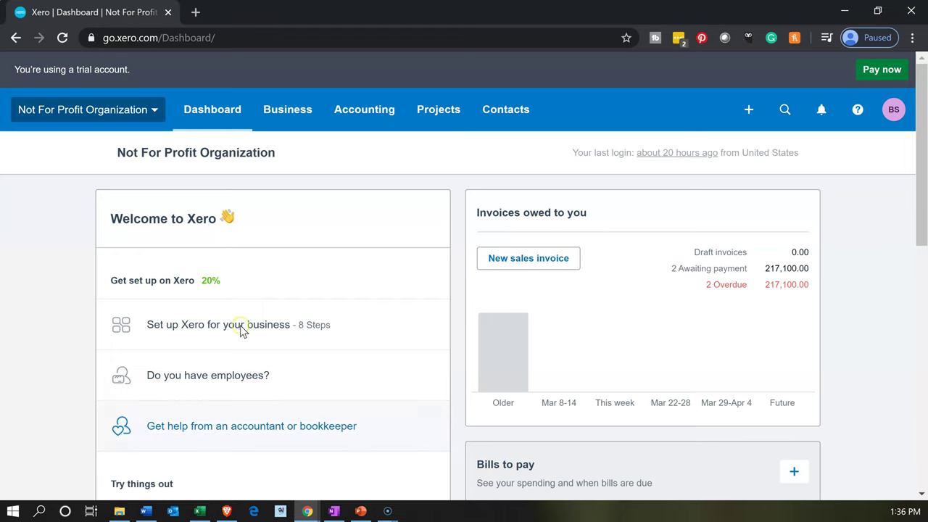
click(747, 116)
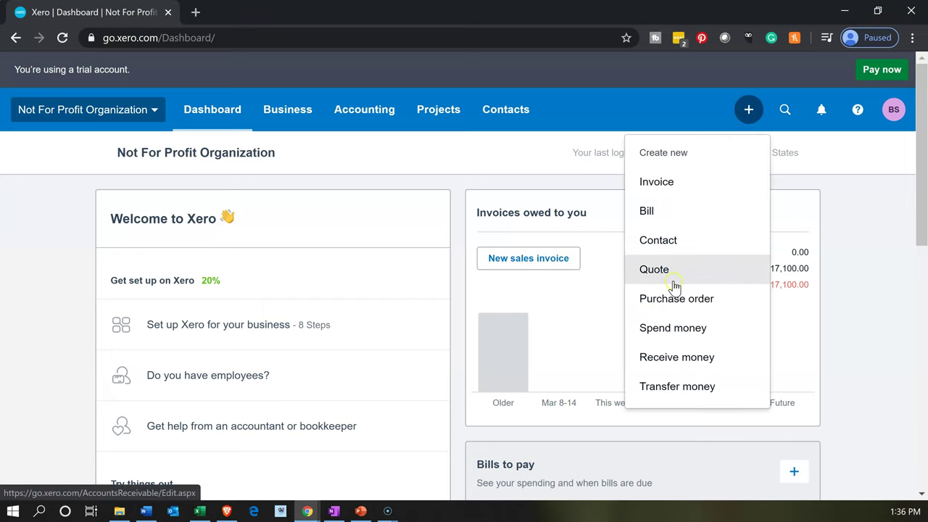
click(667, 327)
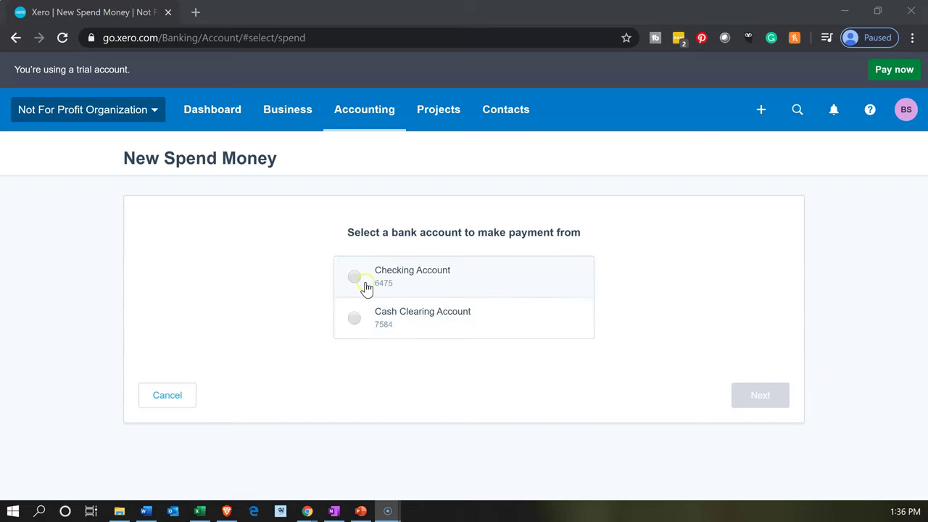
click(362, 283)
click(745, 396)
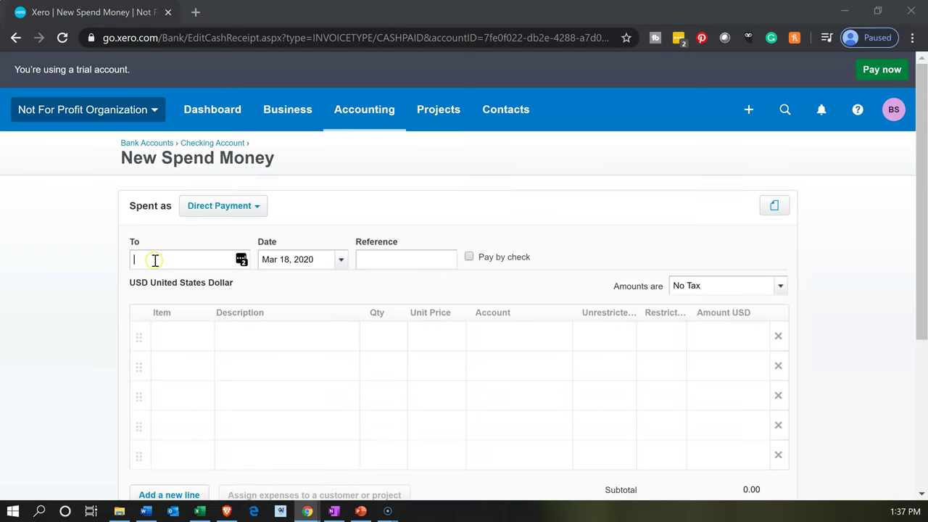
Step: Enter Verizon as the new payee of the spend money transaction
text(V)
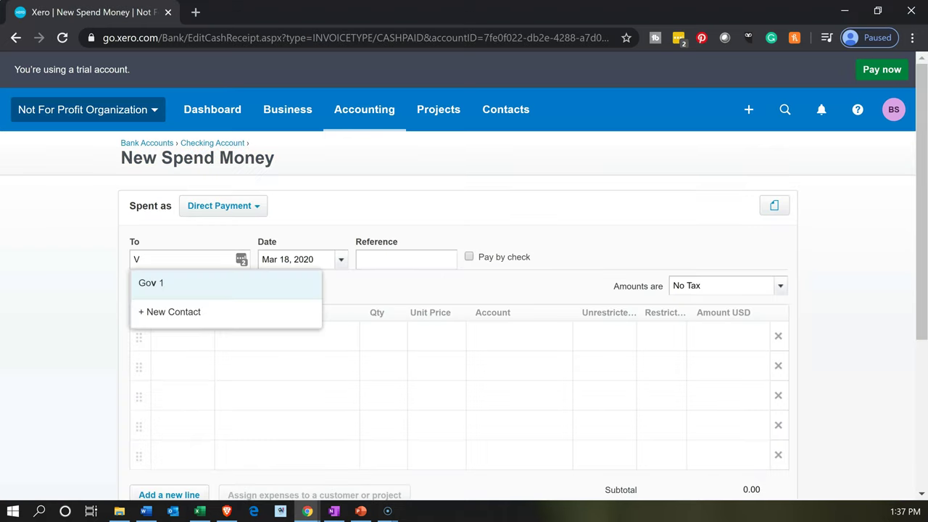
text(erizon)
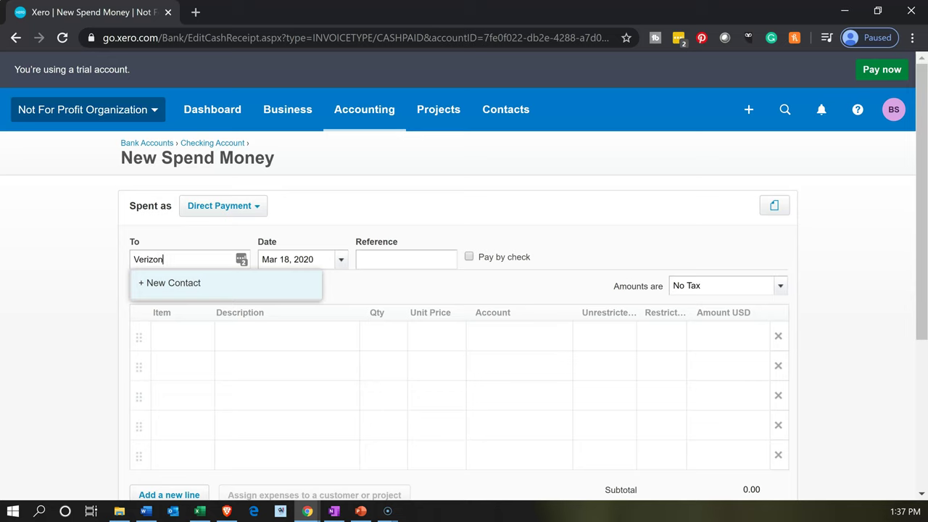
key(Tab)
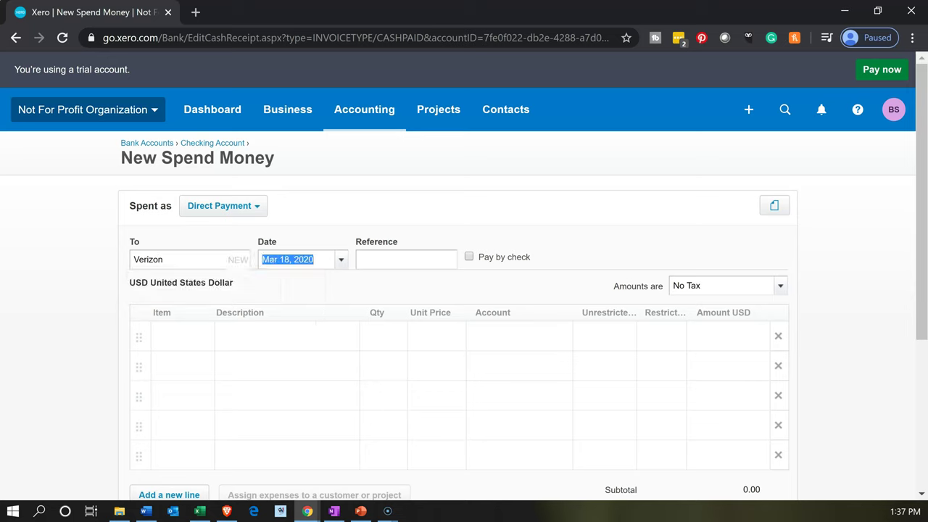
Step: Set the date of the Verizon payment to Jan 30, 2020
click(341, 260)
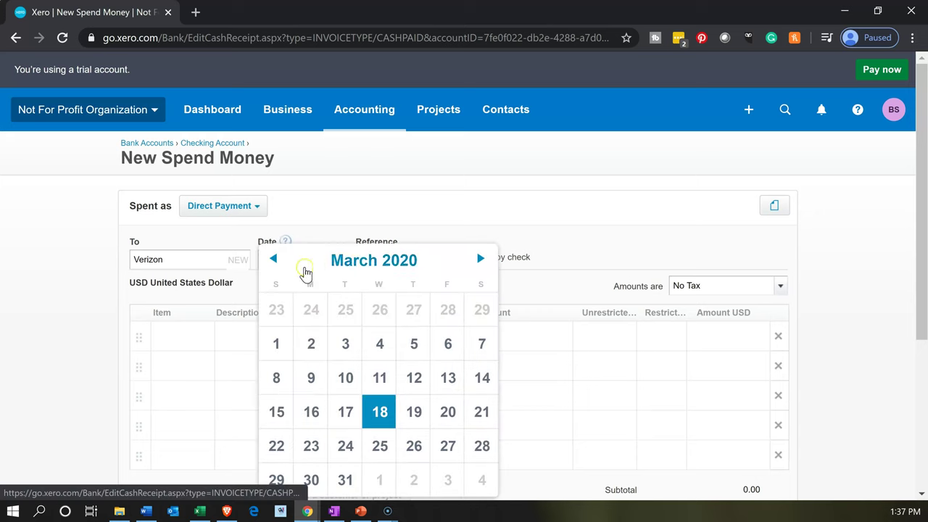
click(272, 261)
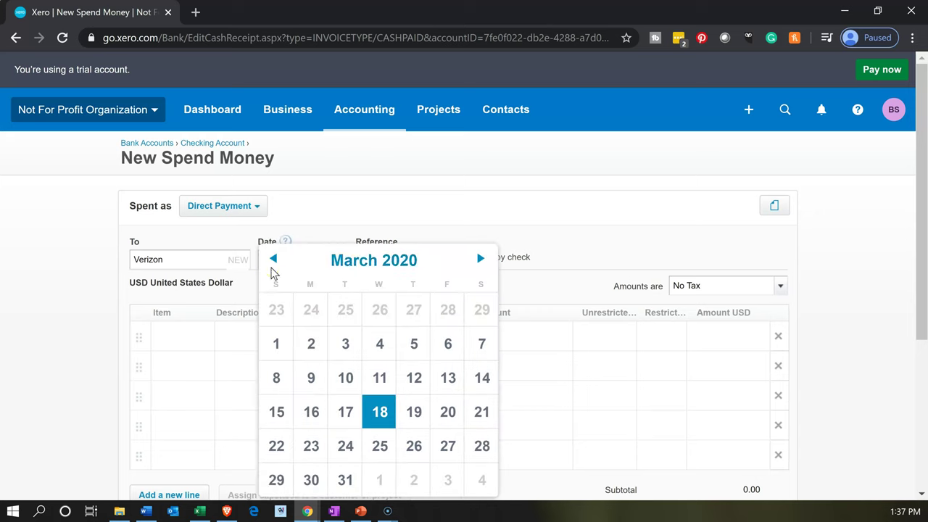
click(272, 263)
click(272, 263)
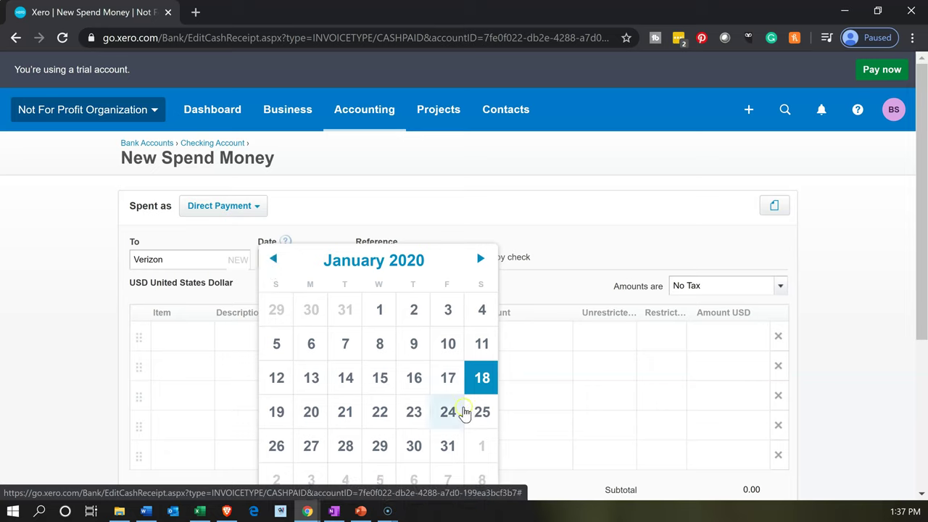
click(414, 442)
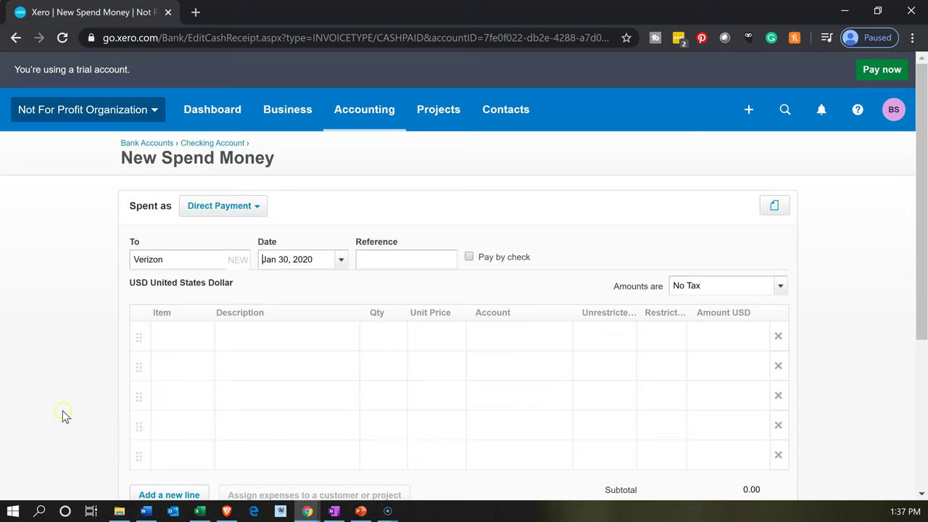
Step: Enter quantity 1 and a unit price of 6,200, the telephone expense amount from the Excel worksheet, on the first line
key(Tab)
key(Tab)
key(Tab)
key(Tab)
key(Tab)
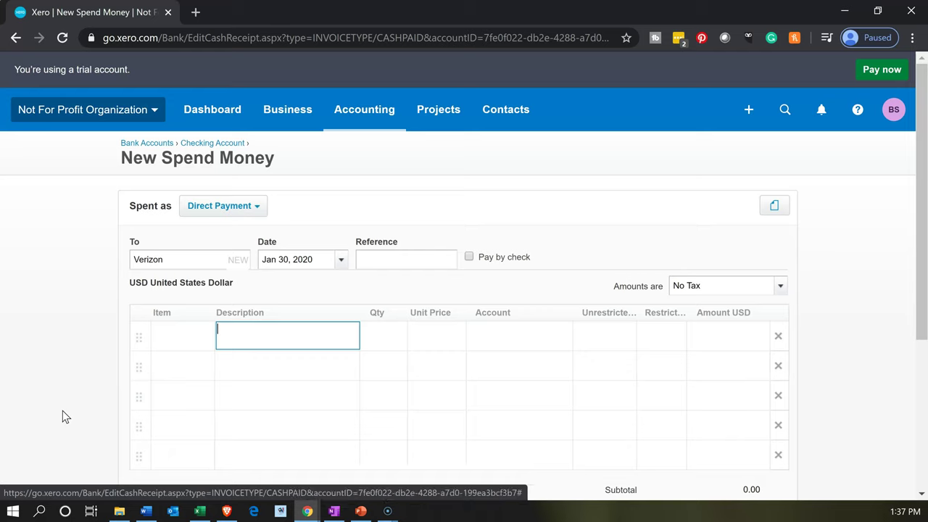
key(Tab)
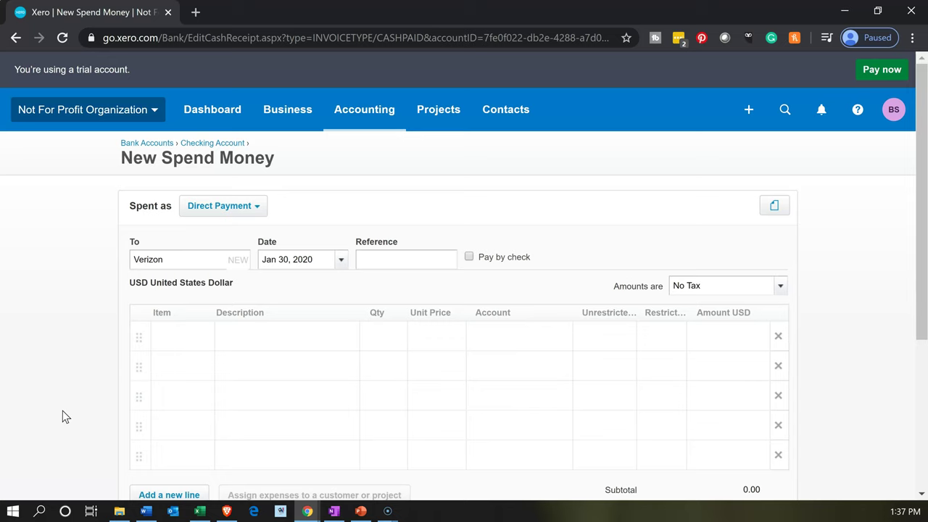
text(1)
key(Tab)
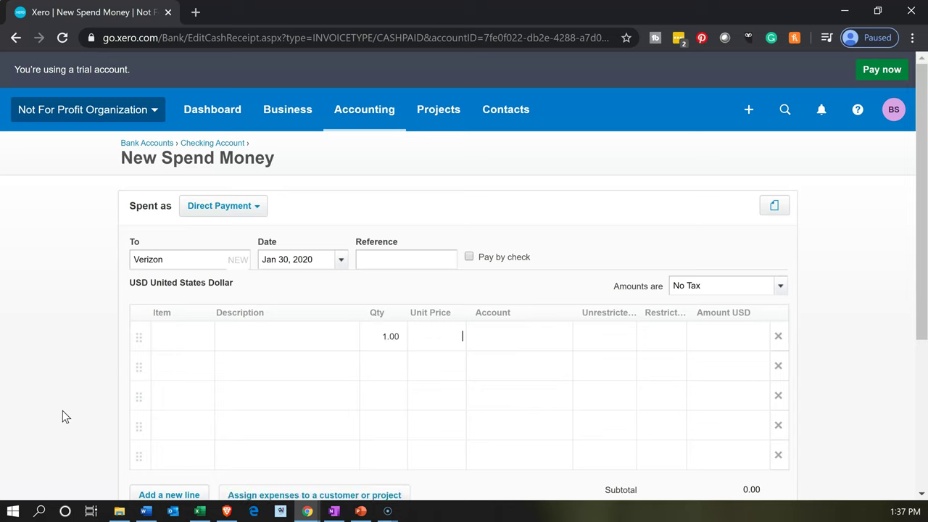
click(197, 513)
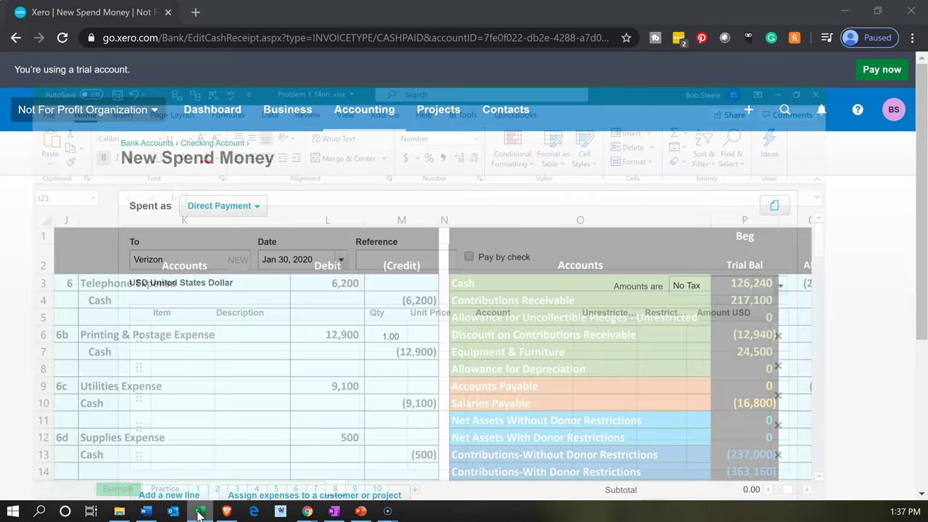
key(alt+Tab)
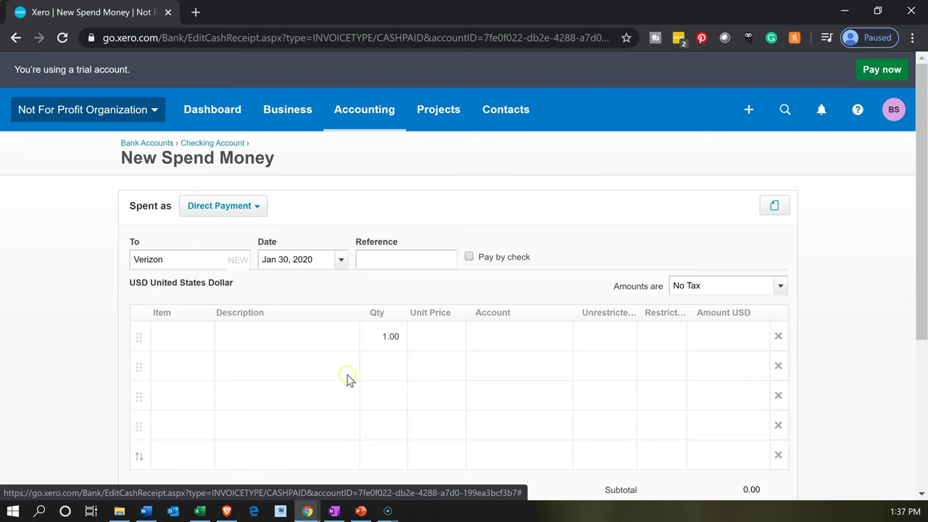
click(431, 342)
text(6,200)
key(Tab)
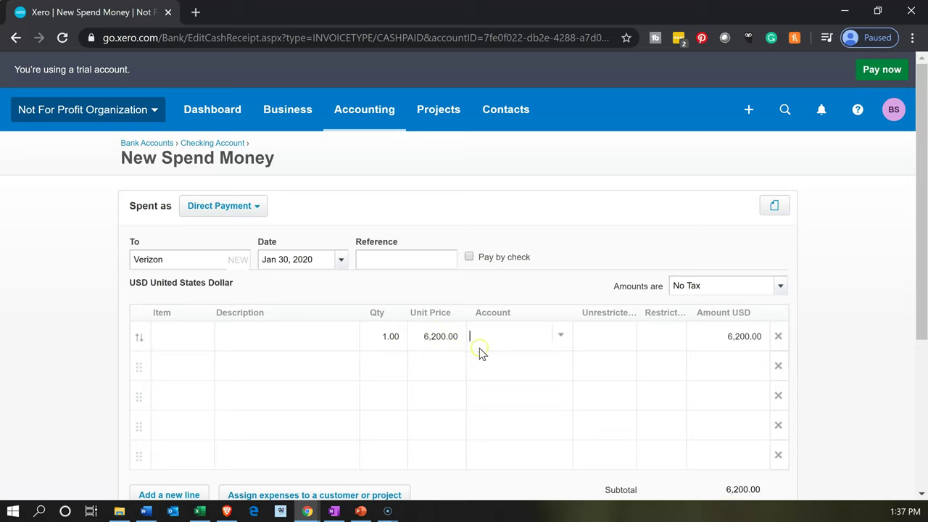
Step: Search the account choices of the first line for an existing telephone expense account
click(561, 336)
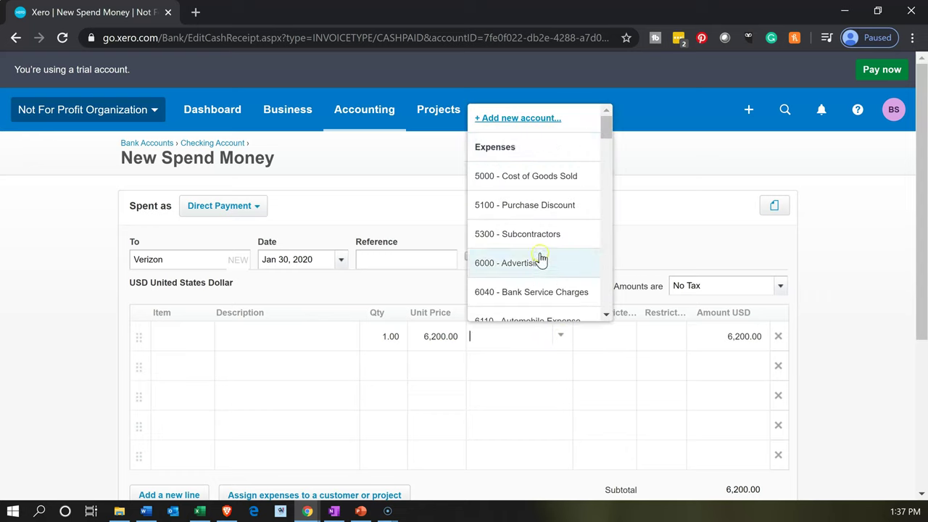
scroll(545, 209, down, 1)
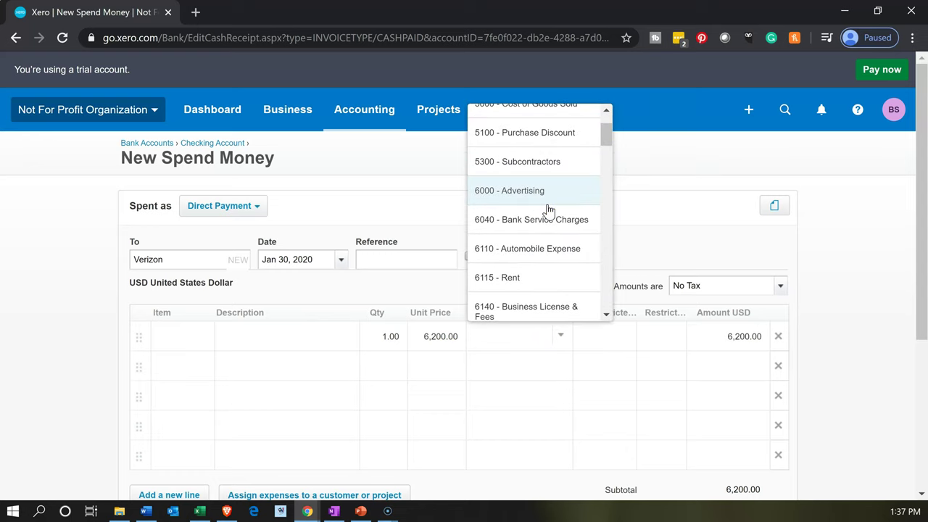
scroll(549, 209, down, 3)
scroll(549, 210, down, 4)
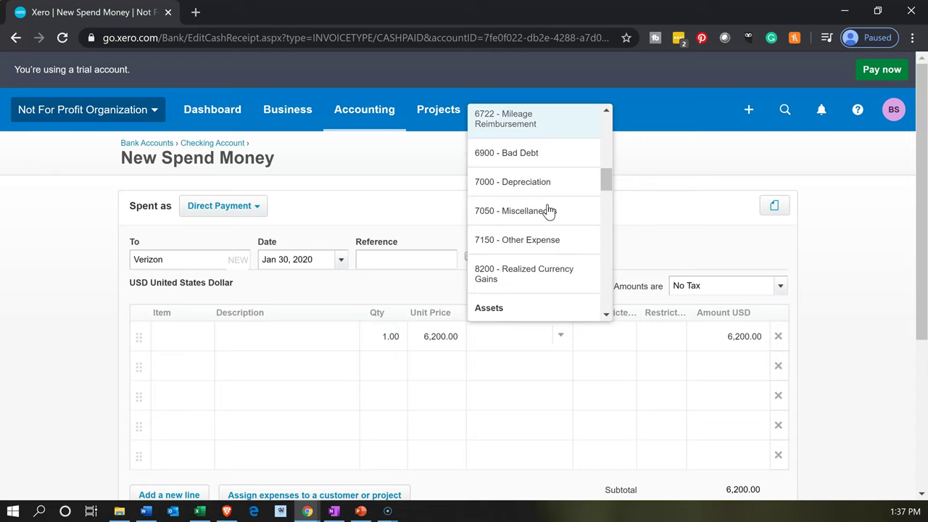
scroll(549, 211, up, 1)
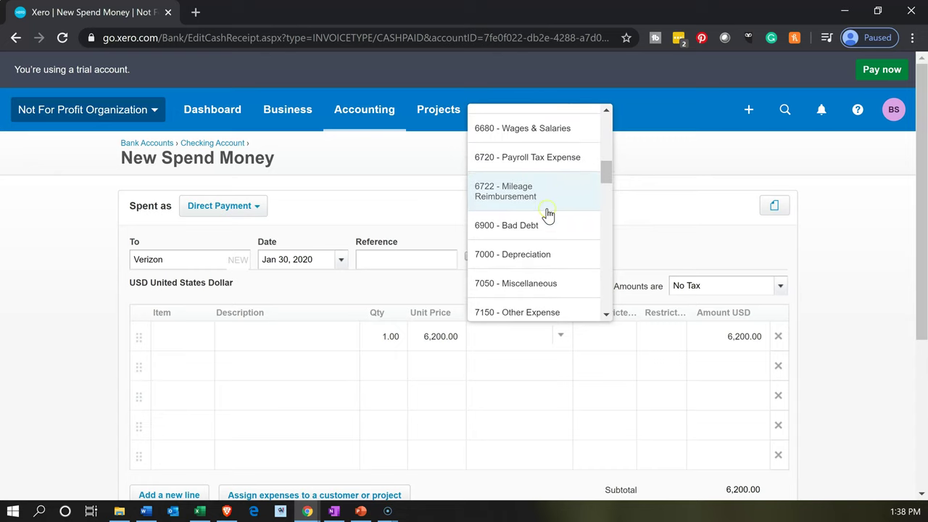
scroll(549, 214, up, 1)
scroll(549, 214, up, 3)
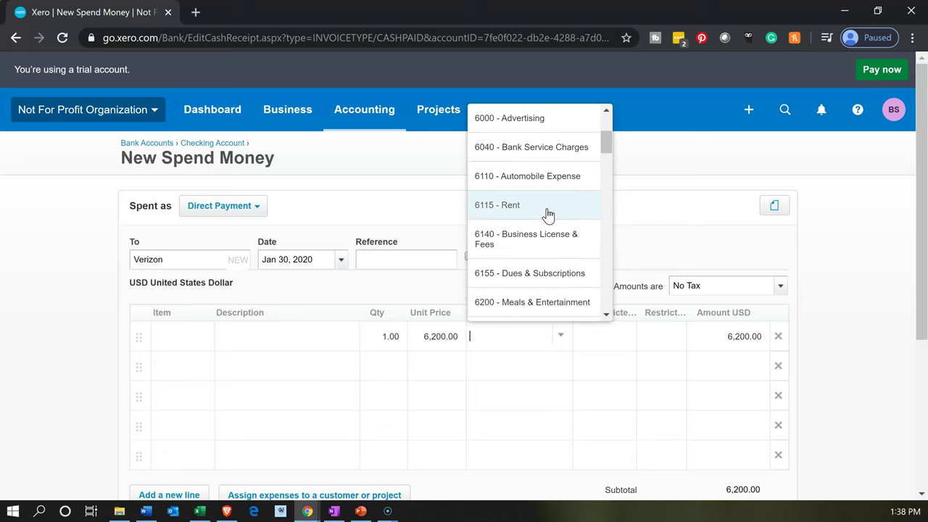
scroll(549, 214, up, 2)
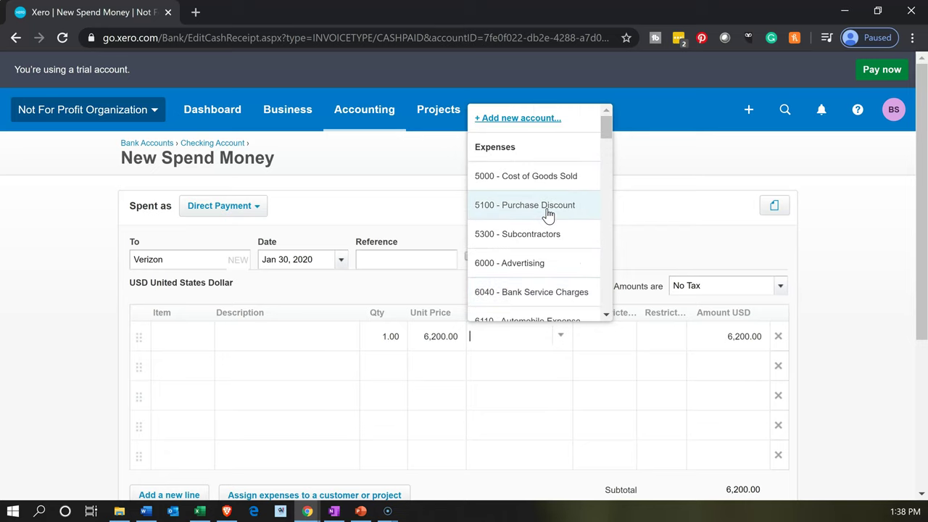
scroll(549, 214, down, 1)
text(Tel)
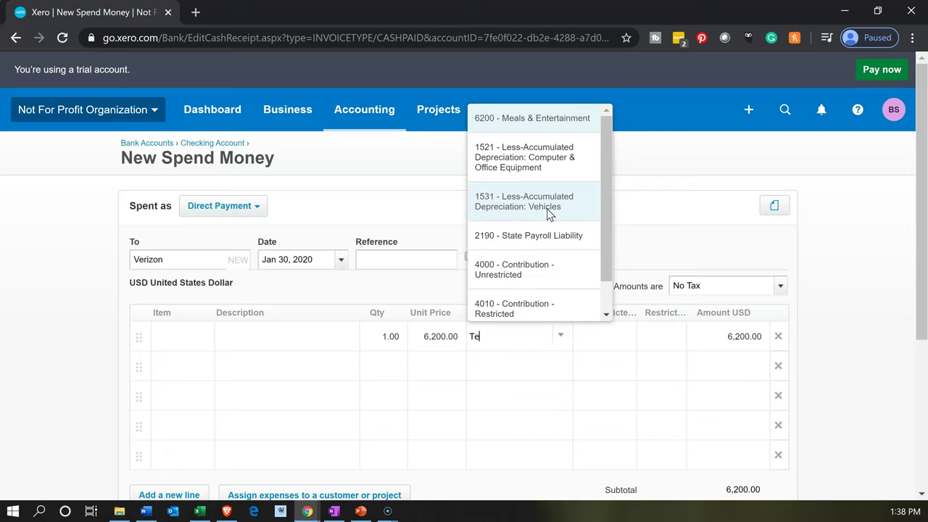
key(BackSpace)
key(BackSpace)
key(BackSpace)
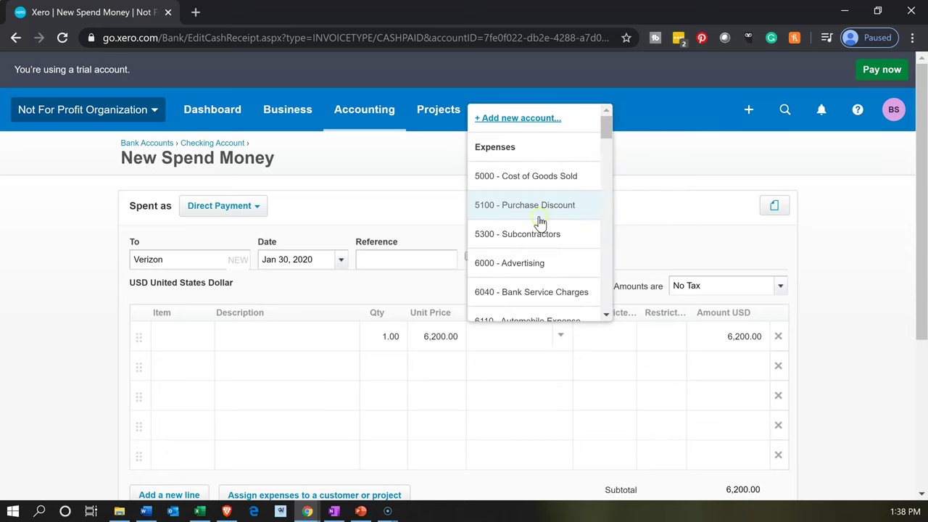
scroll(541, 248, down, 1)
scroll(540, 248, down, 1)
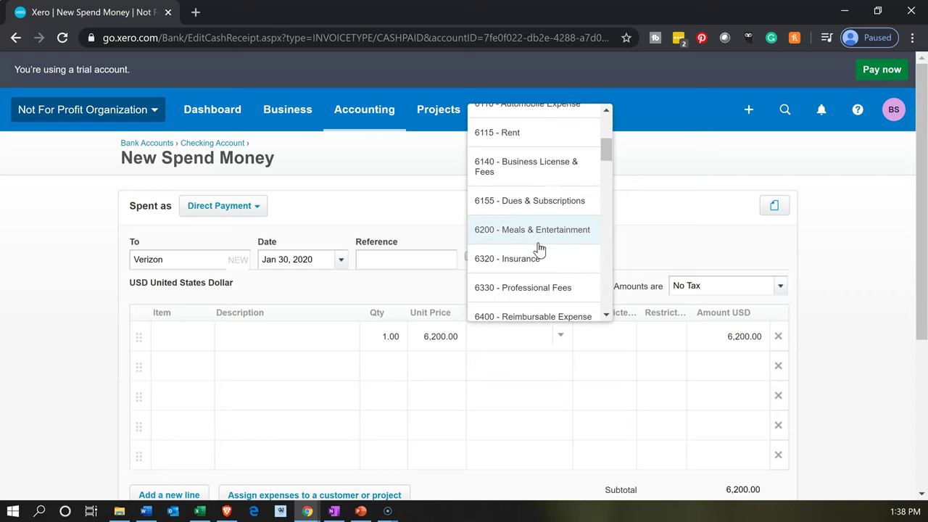
click(531, 267)
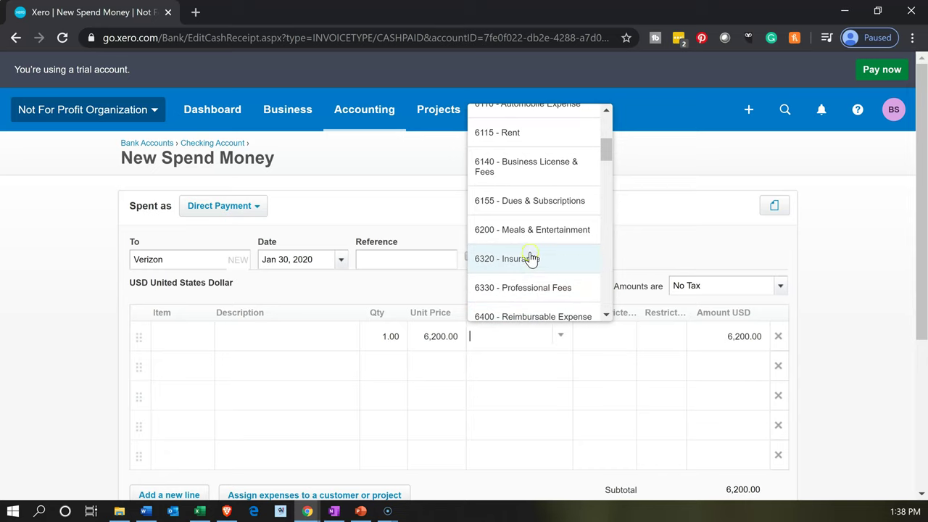
Step: Start a new account from the first line, with code 6220 and account type Expense
scroll(526, 253, up, 3)
click(506, 122)
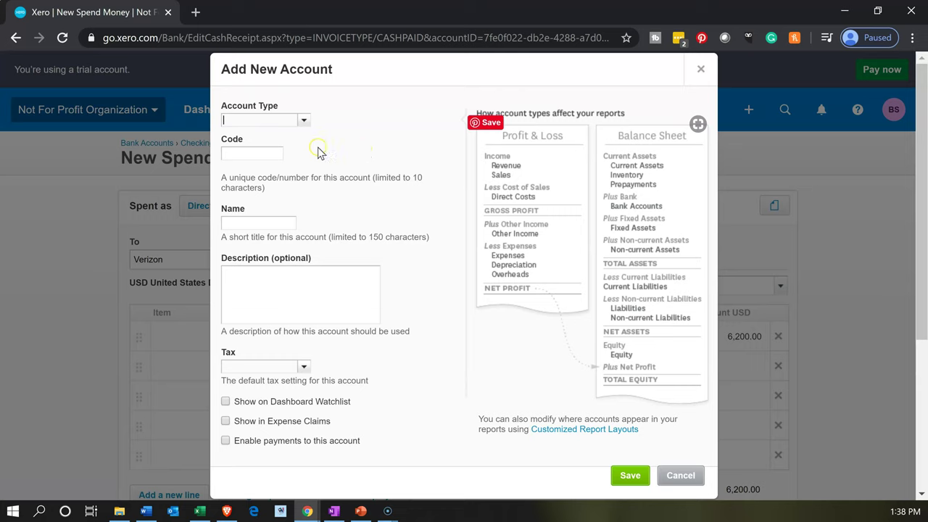
click(257, 154)
text(6220)
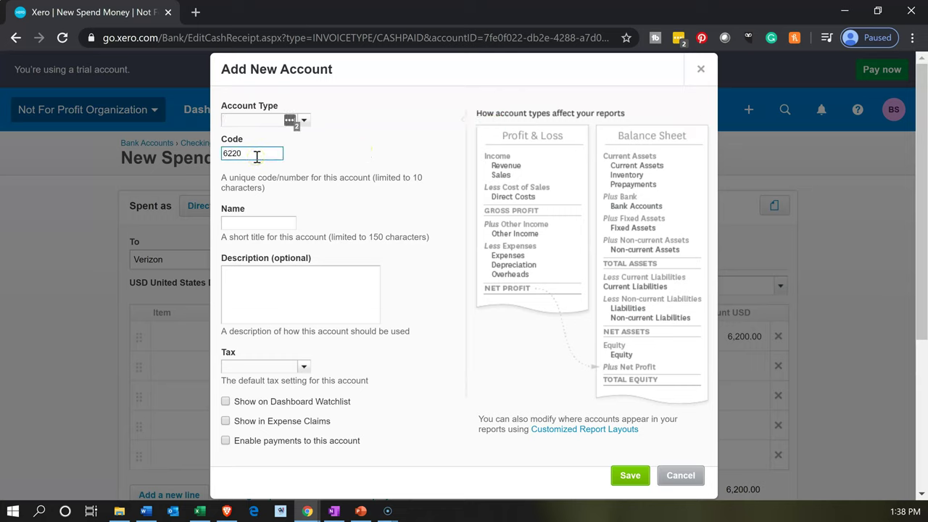
click(300, 122)
click(301, 122)
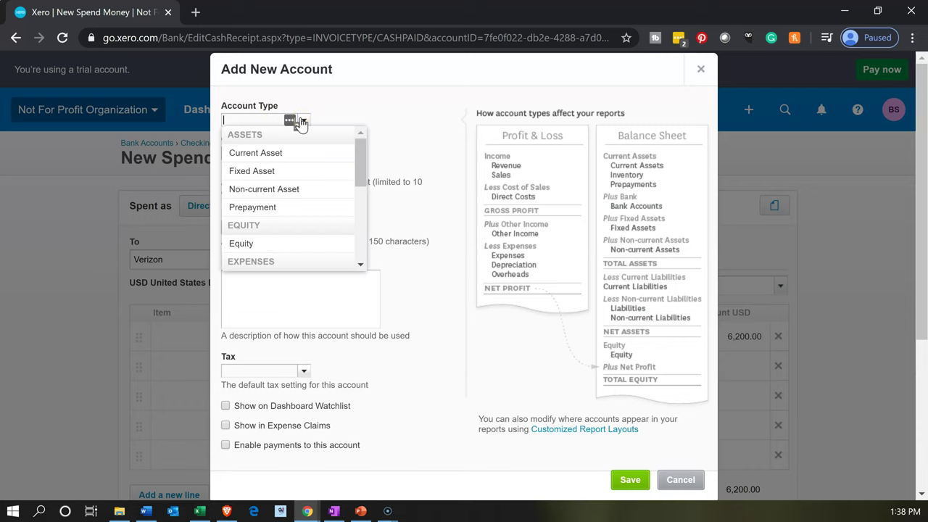
scroll(291, 177, down, 4)
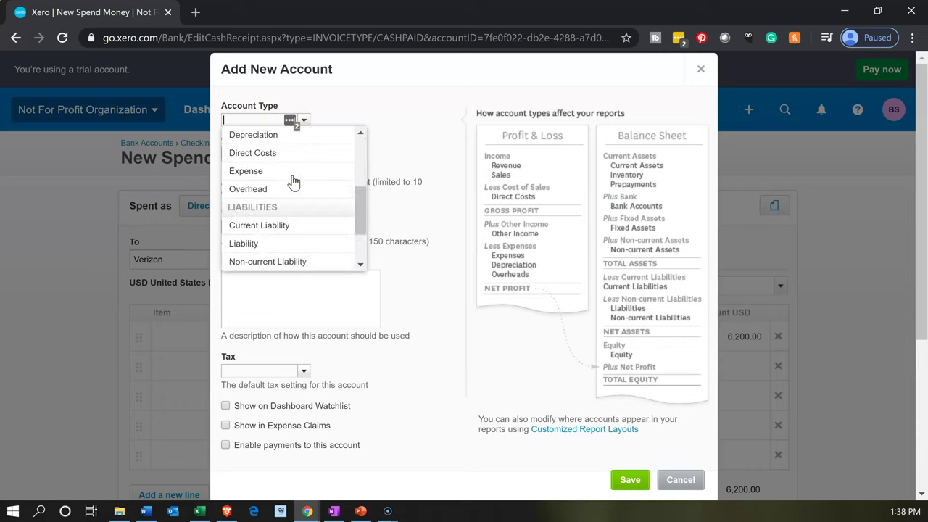
click(265, 172)
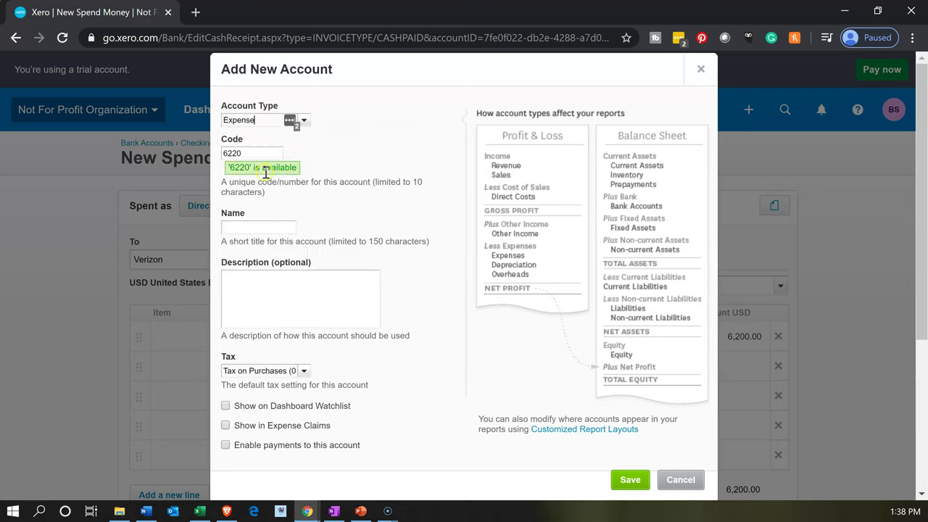
Step: Name the new account Telephone and save it for use on the first line
click(250, 227)
text(Telephone)
key(Tab)
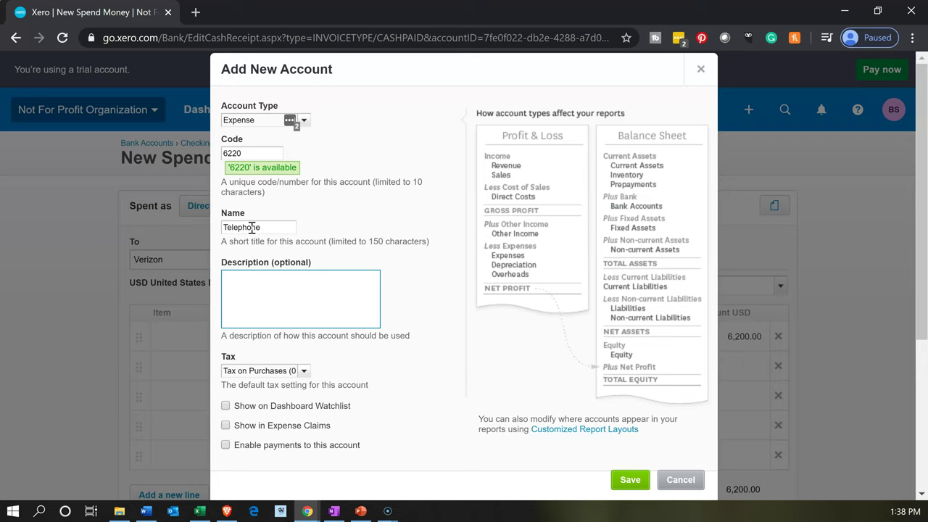
click(629, 486)
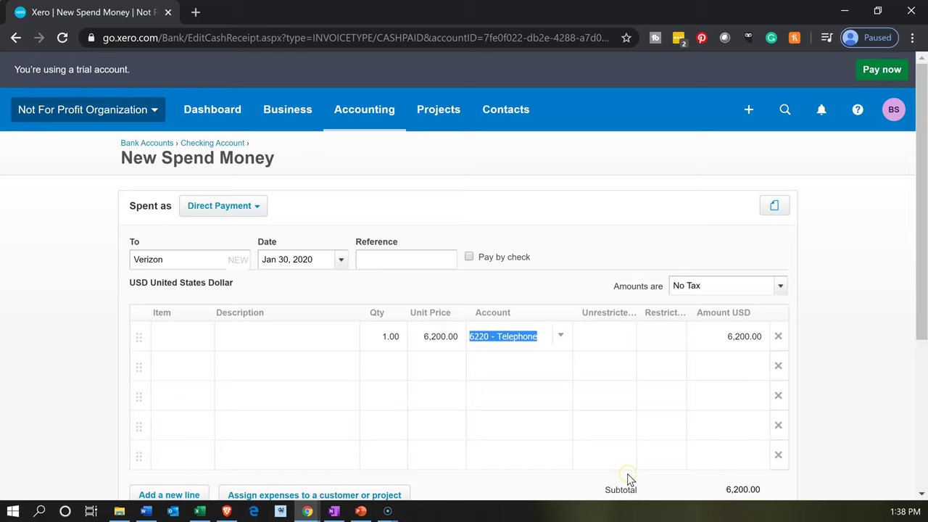
Step: Review the unrestricted tracking options, leave tracking blank, and save the Verizon payment with the option to add another
click(628, 338)
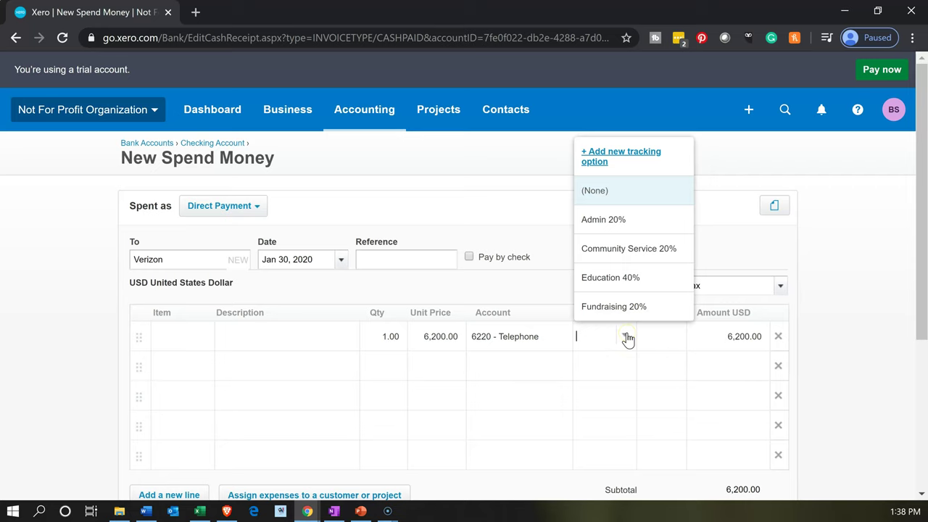
click(602, 361)
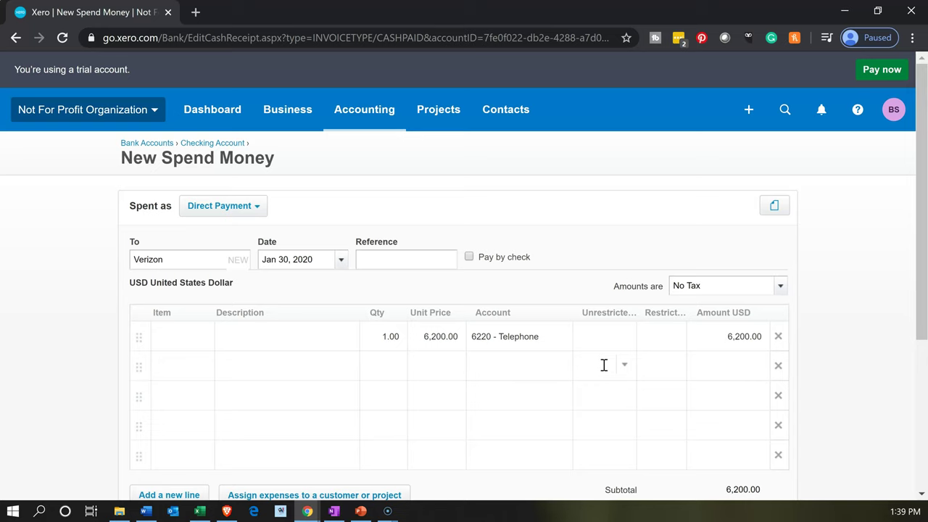
click(580, 367)
scroll(580, 368, down, 2)
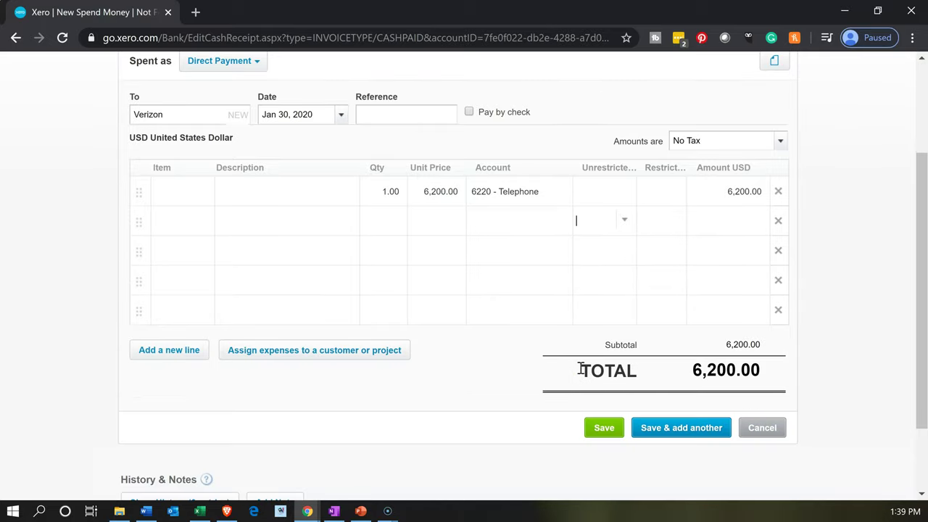
click(646, 425)
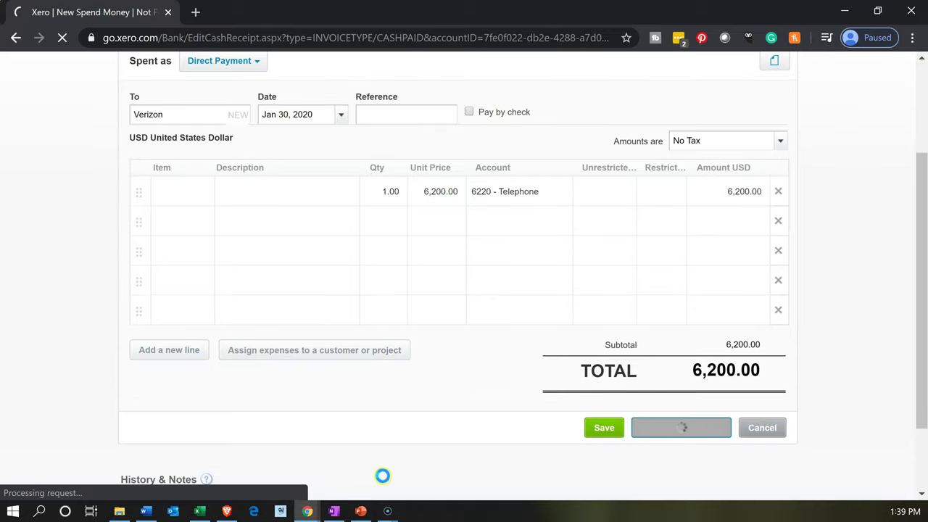
Step: Switch to the Excel worksheet and highlight the Printing & Postage Expense entry, cells K6:M7, with a light green fill
click(201, 511)
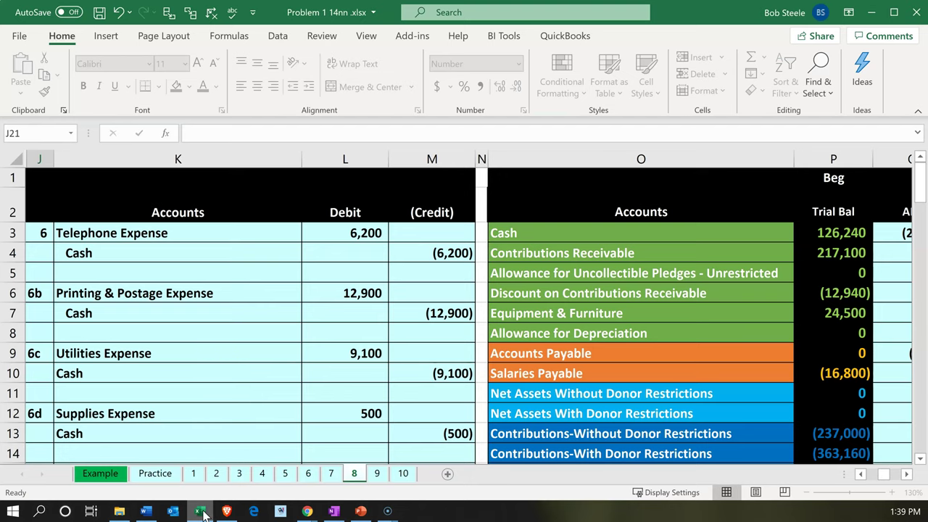
click(228, 337)
drag(210, 293, 411, 308)
right_click(410, 307)
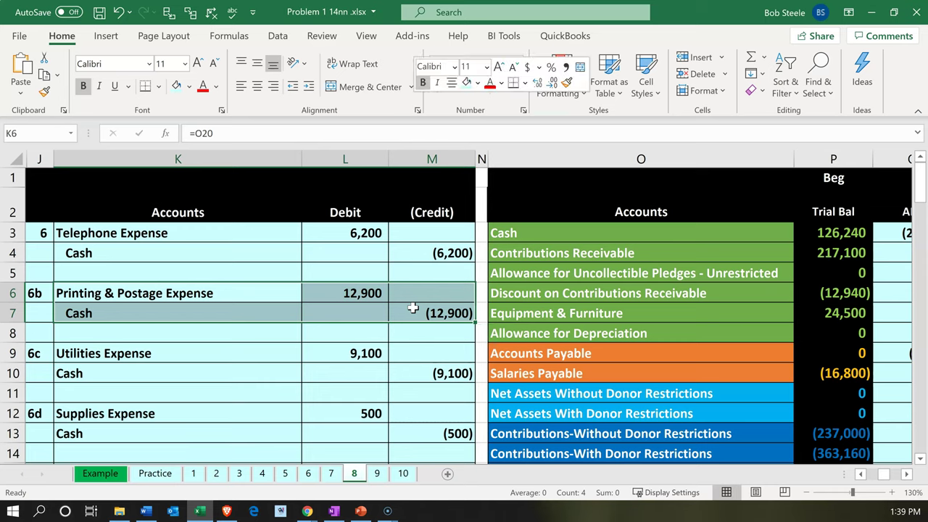
click(478, 83)
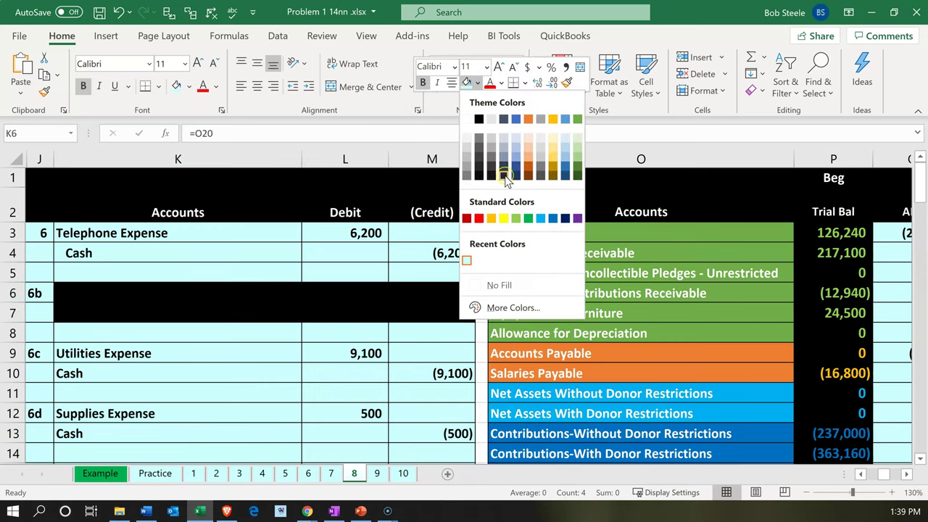
click(517, 219)
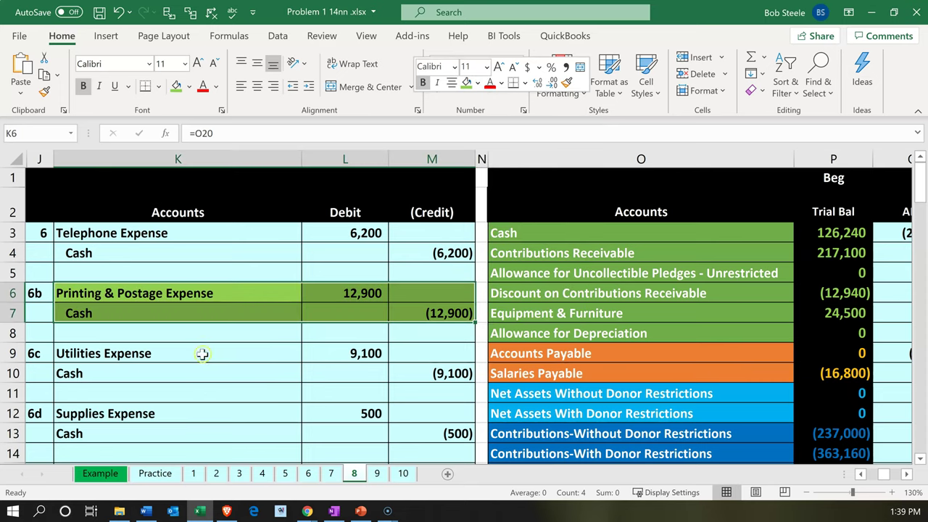
Step: Switch to Xero's new spend money form and date the Post Office payment Jan 30, 2020
click(150, 331)
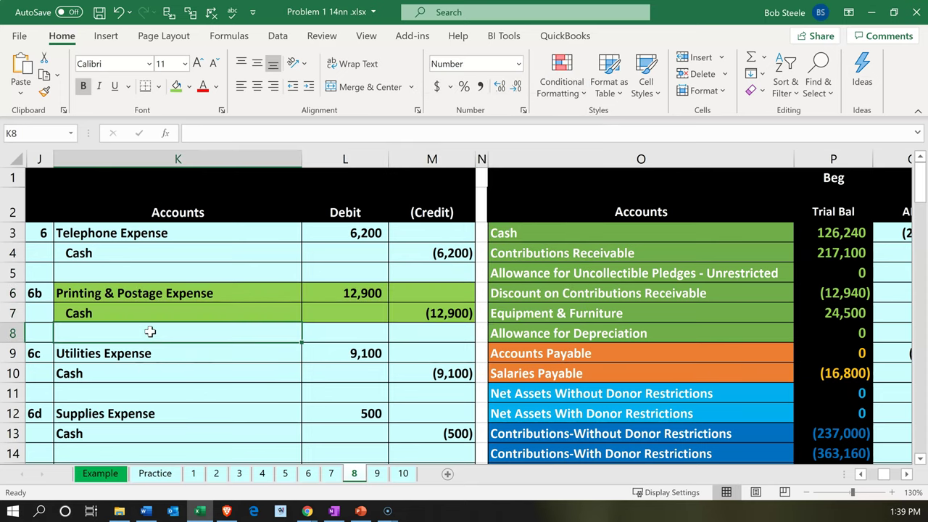
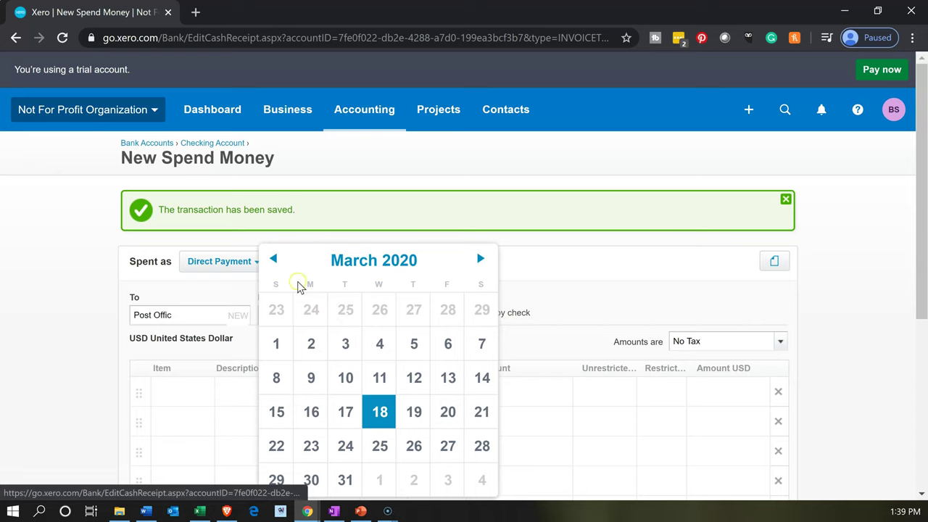
click(276, 264)
click(276, 265)
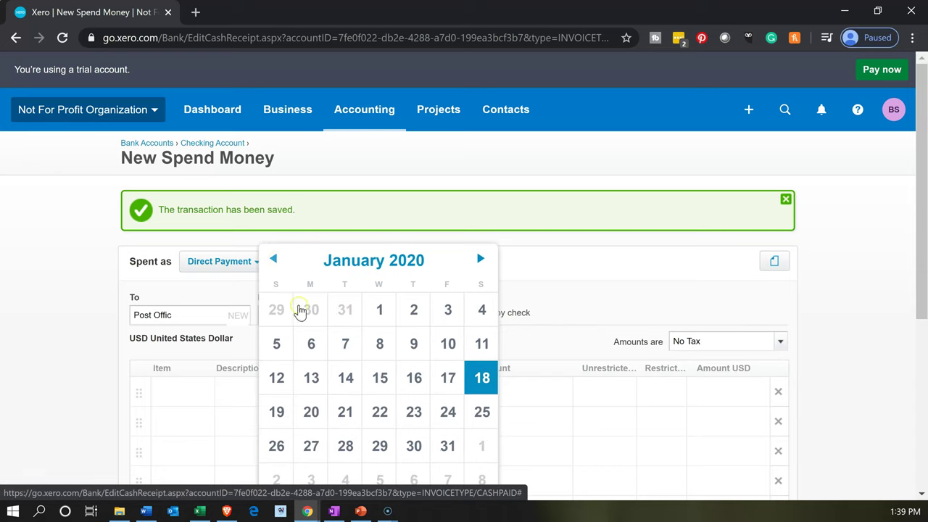
click(413, 446)
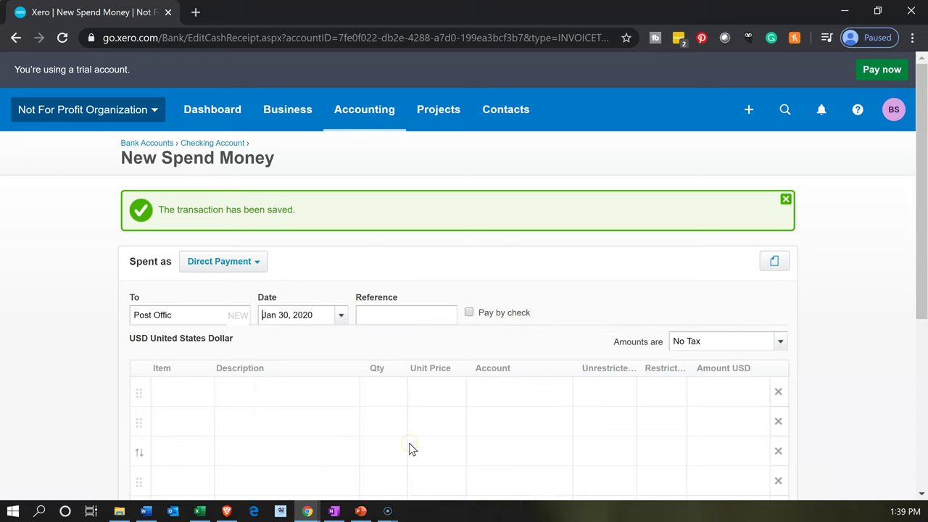
key(Tab)
key(Tab)
key(Tab)
key(Tab)
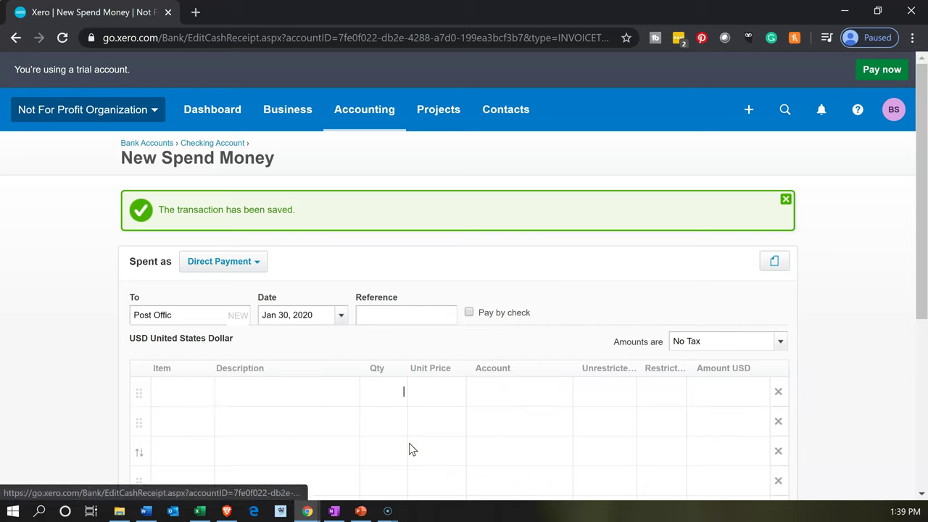
Step: Complete the payee name as Post Office
scroll(409, 443, down, 1)
click(305, 341)
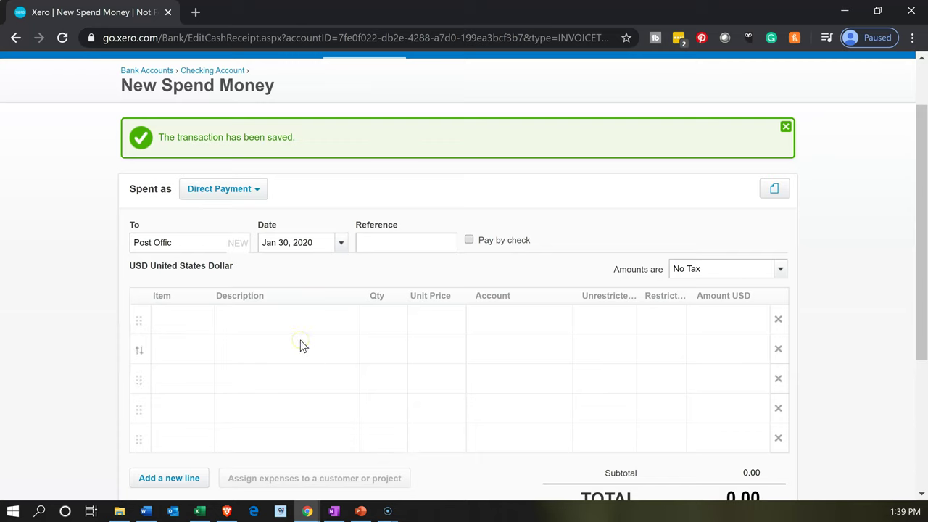
click(203, 247)
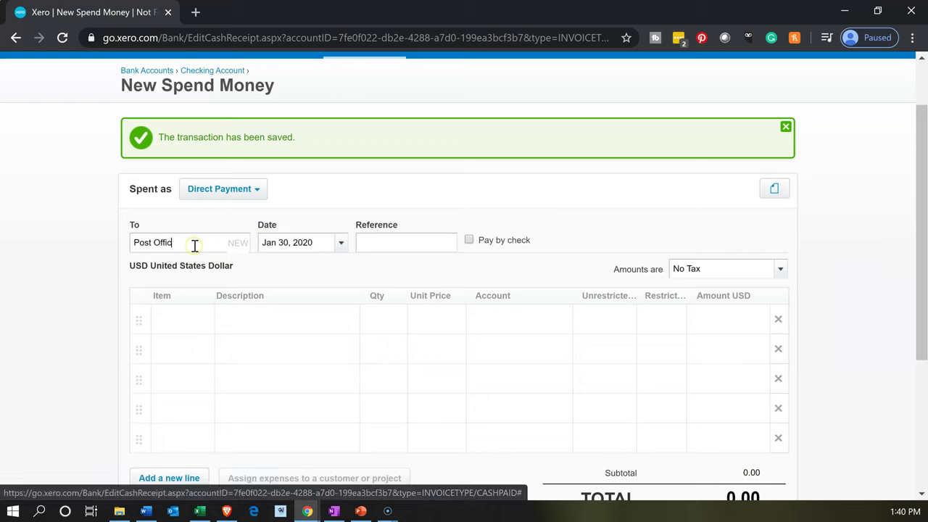
text(e)
key(Tab)
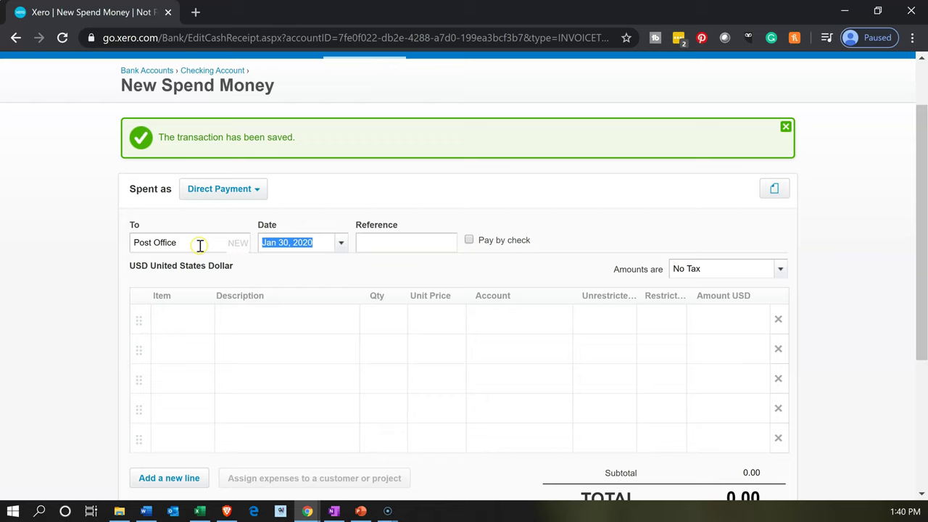
Step: Set the quantity of the first line to 1
scroll(201, 246, down, 1)
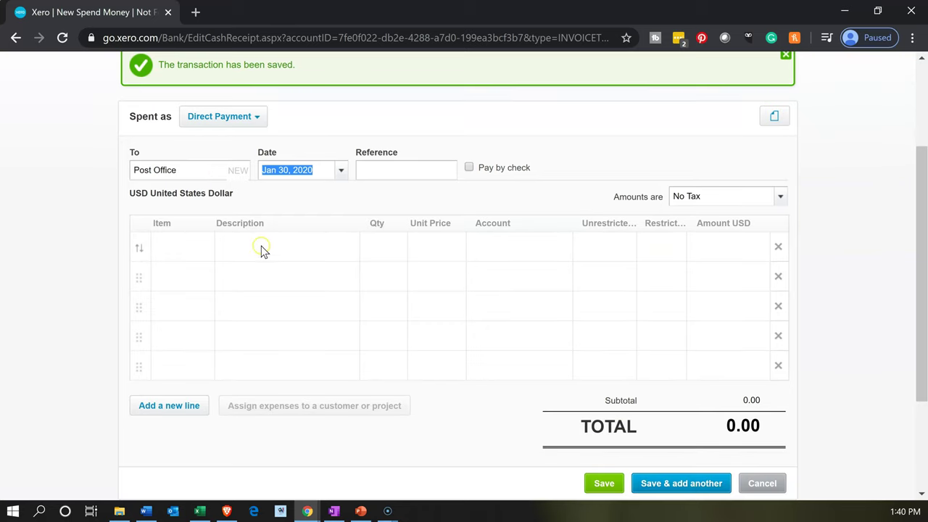
click(367, 244)
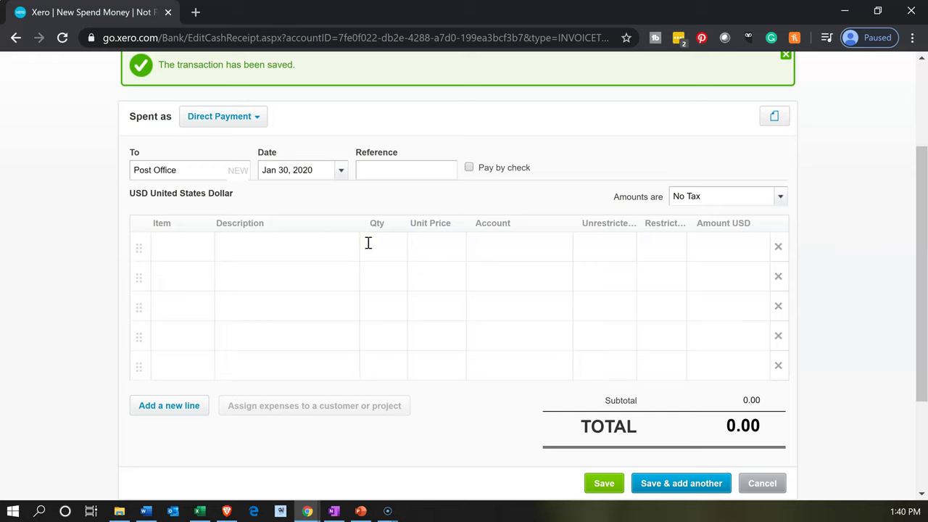
click(307, 242)
text(1)
key(Tab)
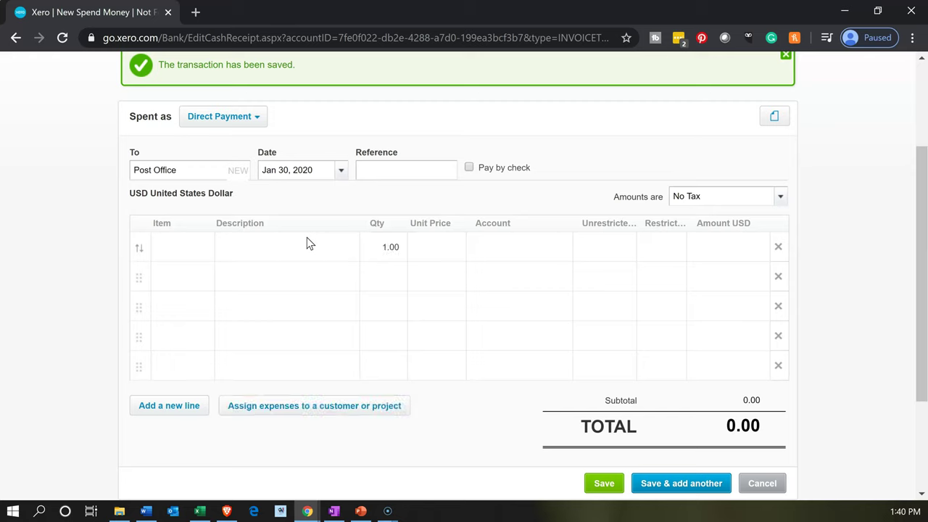
Step: Check the printing and postage amount in the Excel worksheet, then set the first line's unit price in Xero to 12,900
click(201, 513)
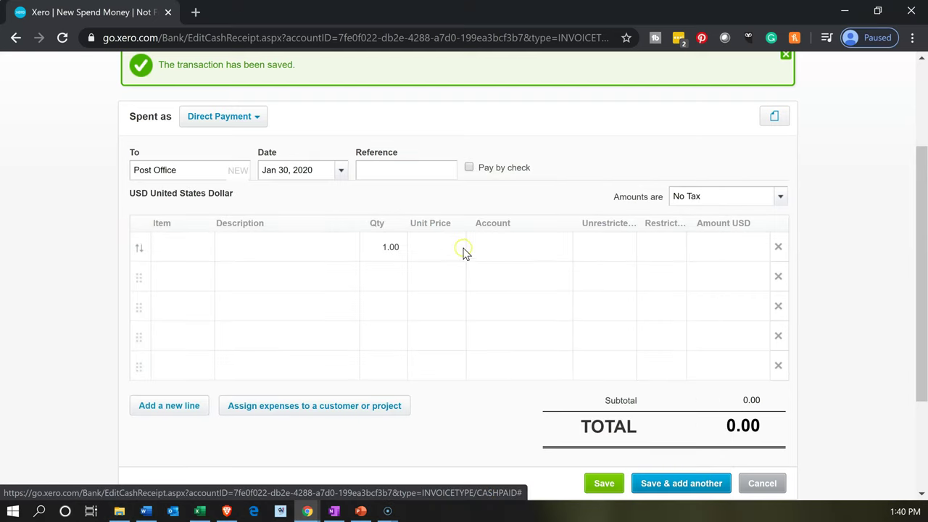
click(457, 248)
click(483, 235)
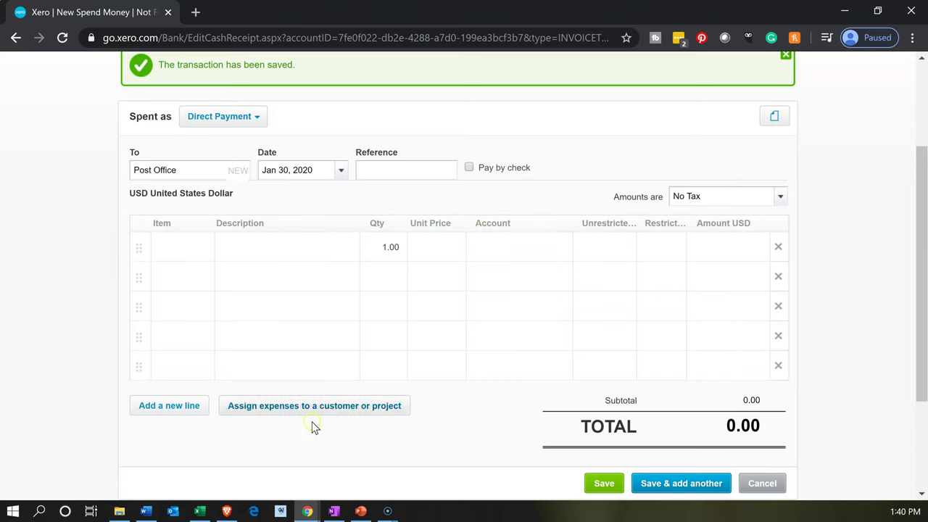
click(204, 511)
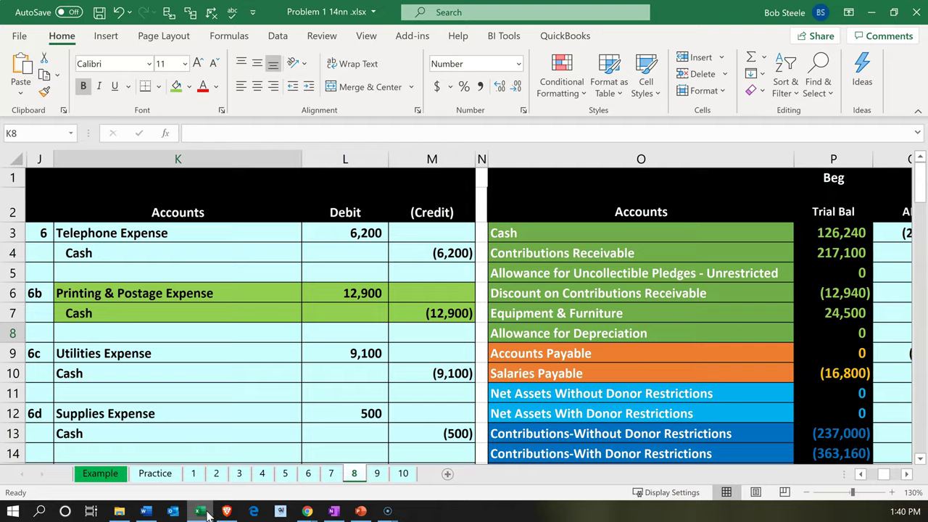
click(307, 511)
click(415, 262)
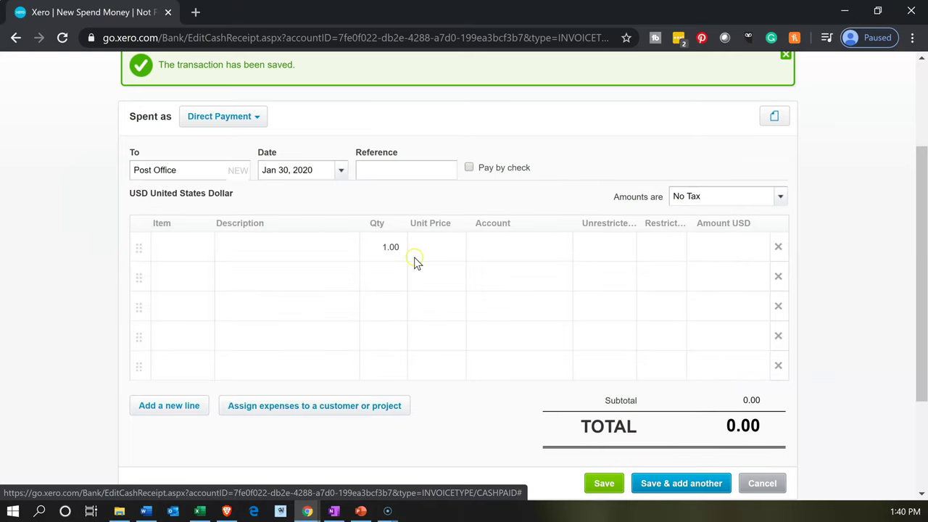
text(12,900)
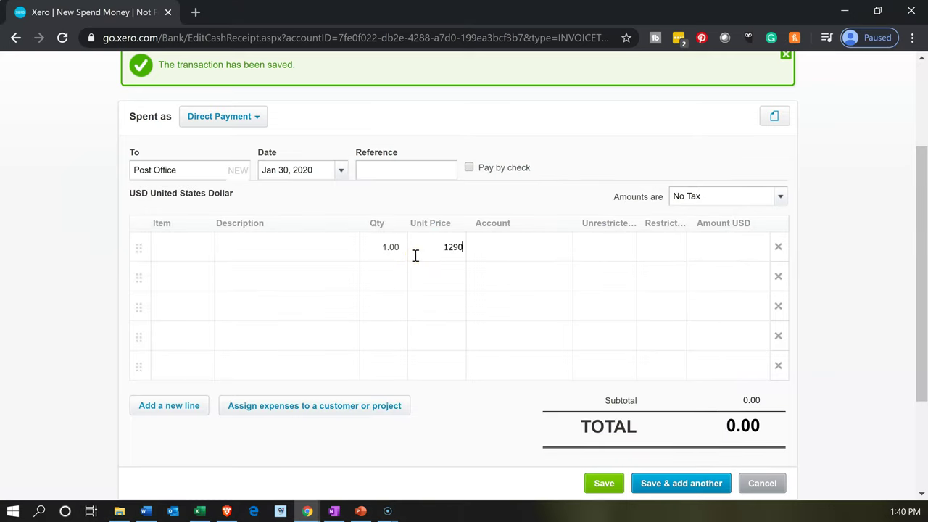
Step: Look through the first line's account list for a printing and postage expense account and a free code
click(540, 238)
click(563, 245)
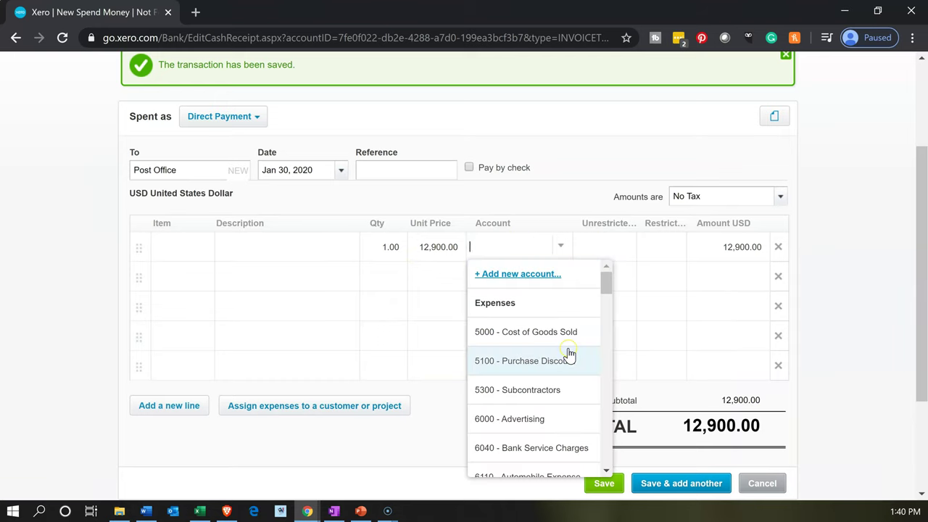
scroll(570, 353, down, 5)
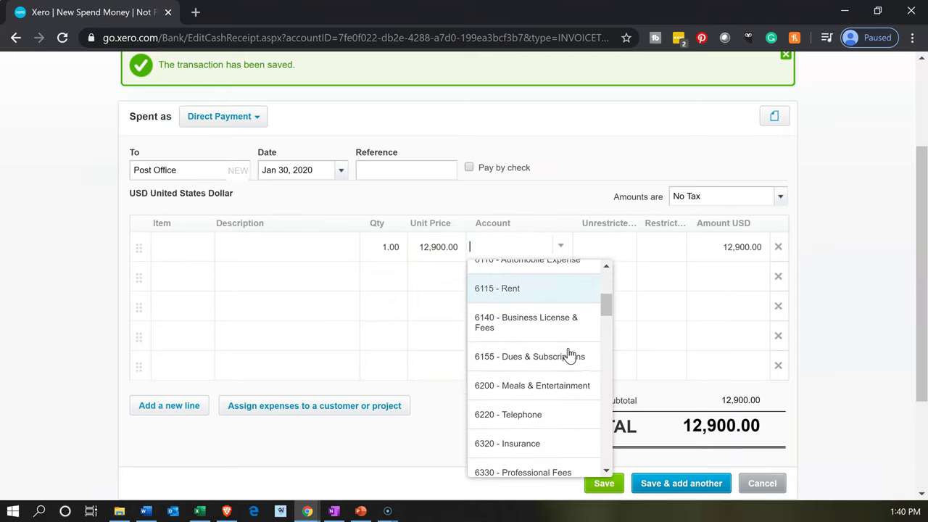
scroll(570, 354, down, 4)
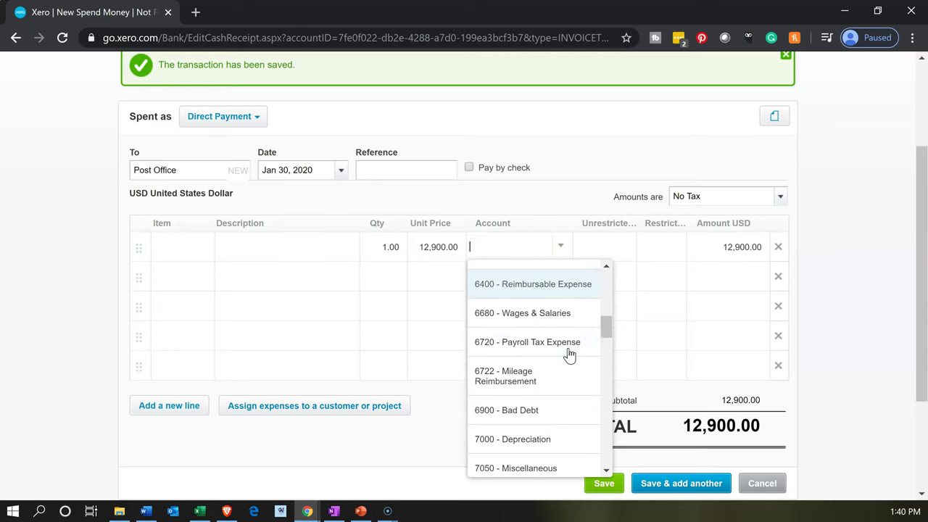
scroll(569, 354, down, 3)
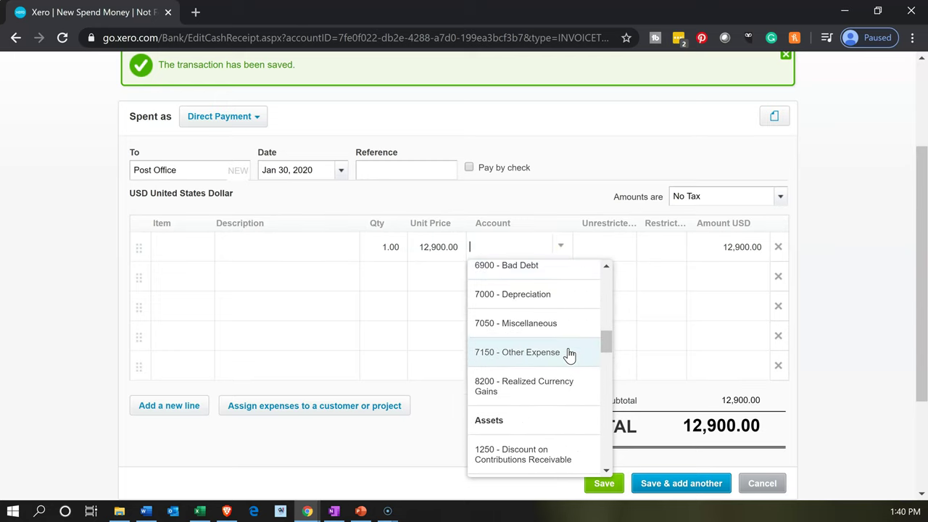
scroll(570, 353, up, 3)
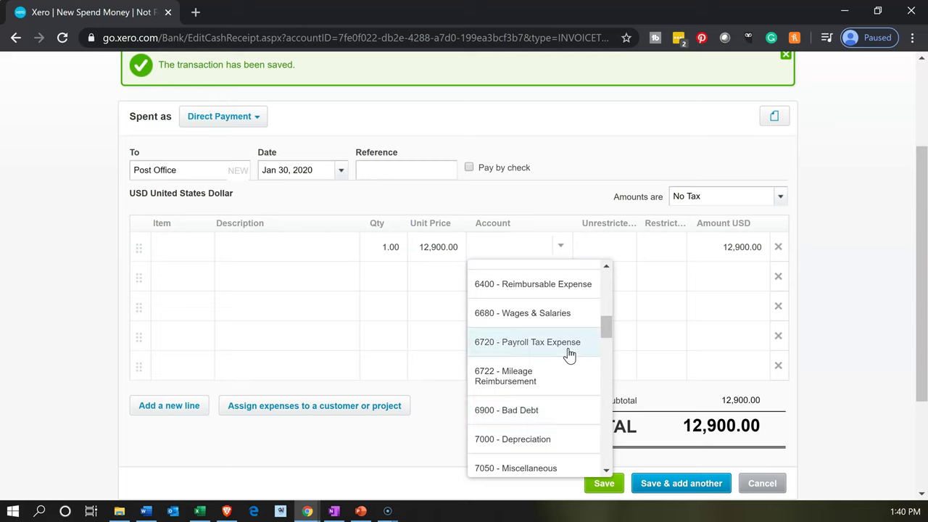
scroll(569, 354, up, 1)
scroll(569, 354, up, 1)
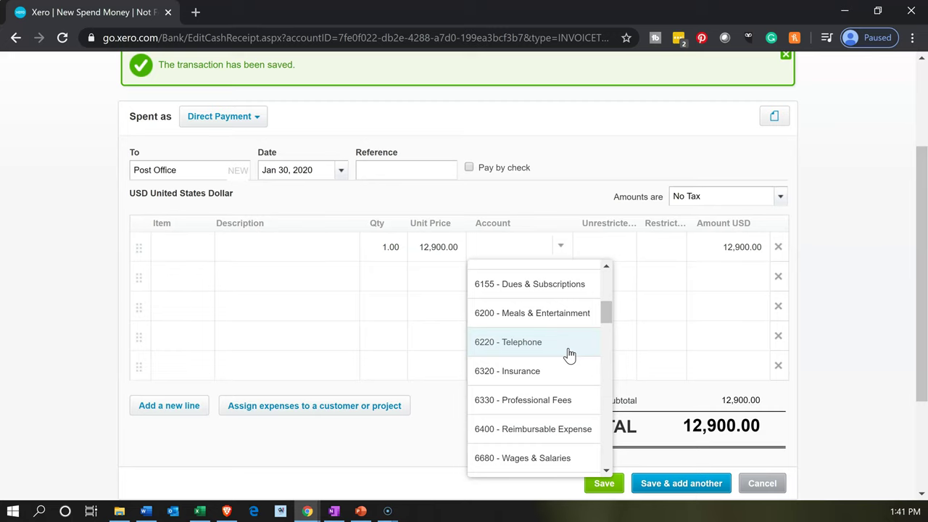
scroll(568, 352, up, 3)
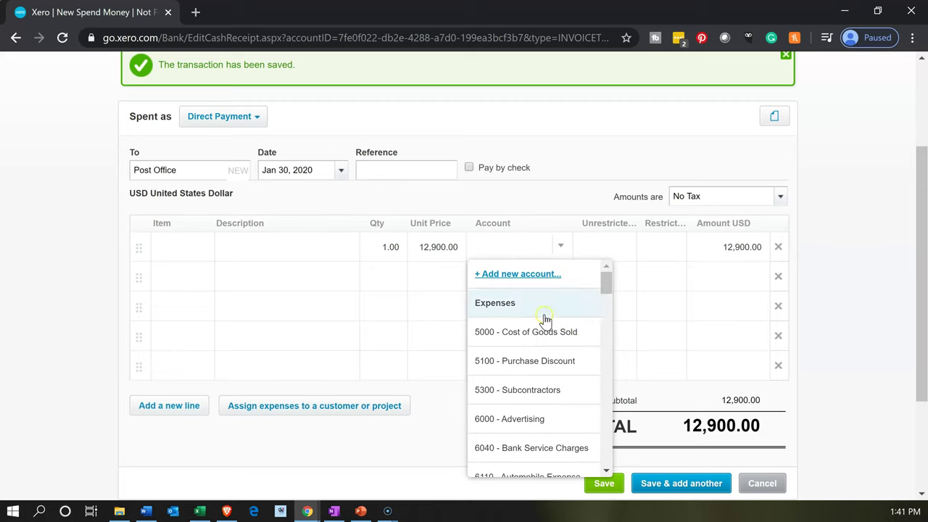
Step: Start a new account from the first line, with code 6230 and name Printing & Postage
click(529, 281)
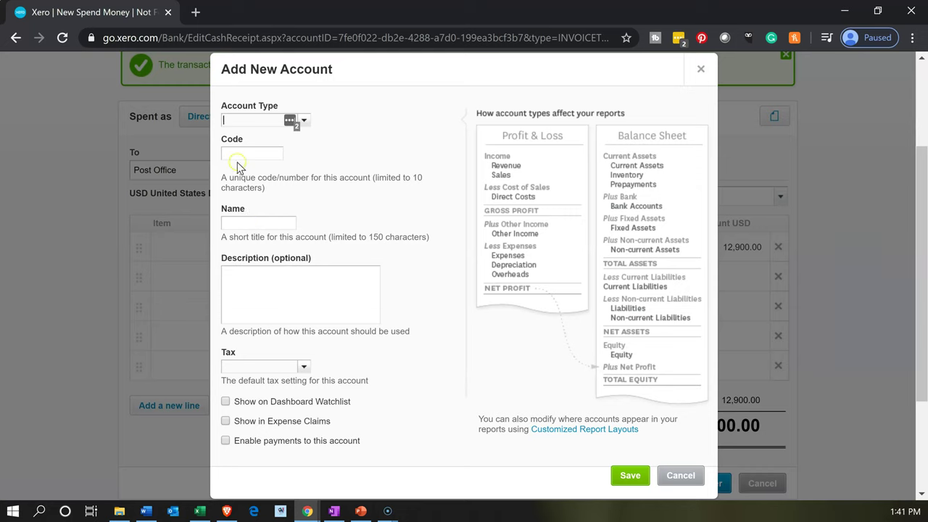
click(238, 157)
text(6230)
key(Tab)
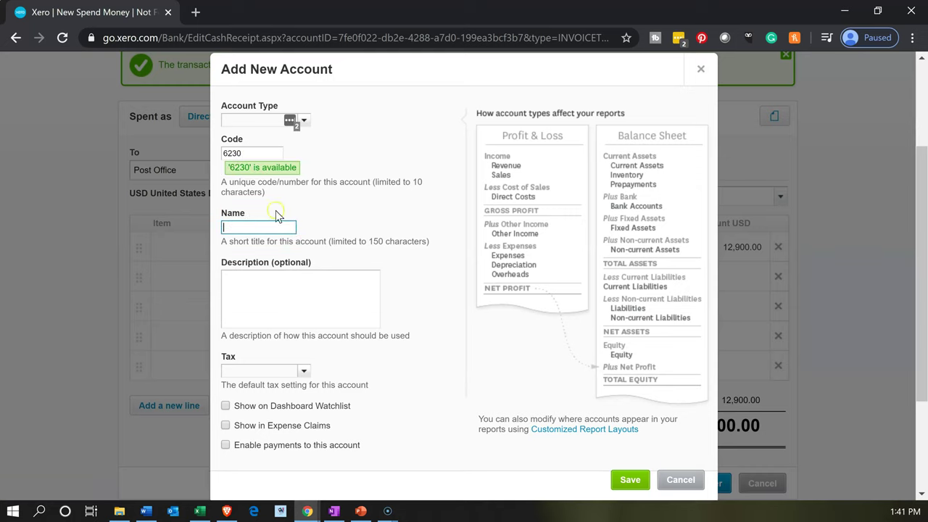
text(Printing & Postage)
key(Tab)
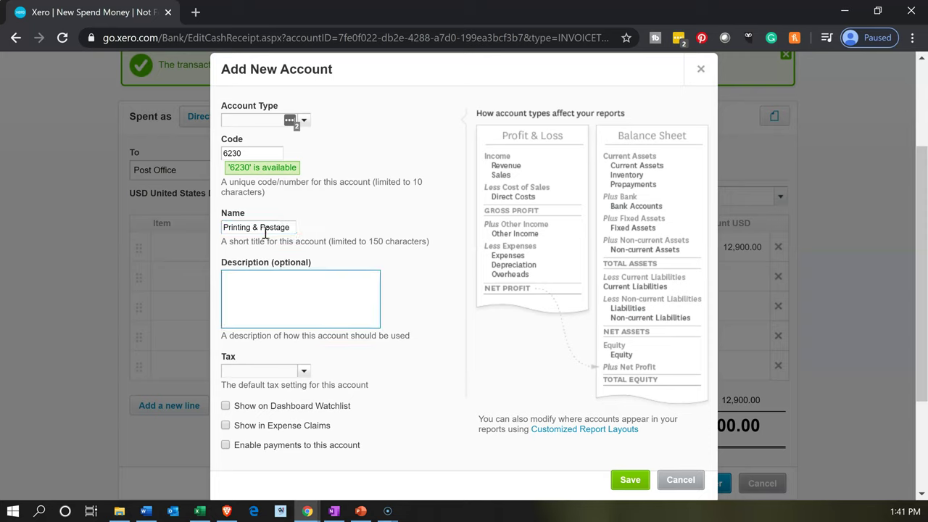
Step: Set the new account's type to Expense and save it for use on the first line
click(305, 125)
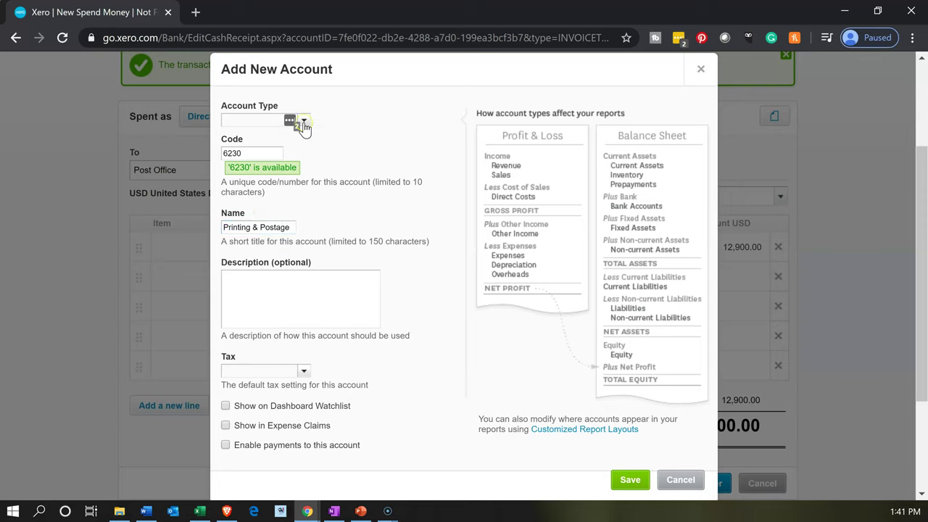
scroll(293, 187, down, 1)
scroll(287, 187, down, 3)
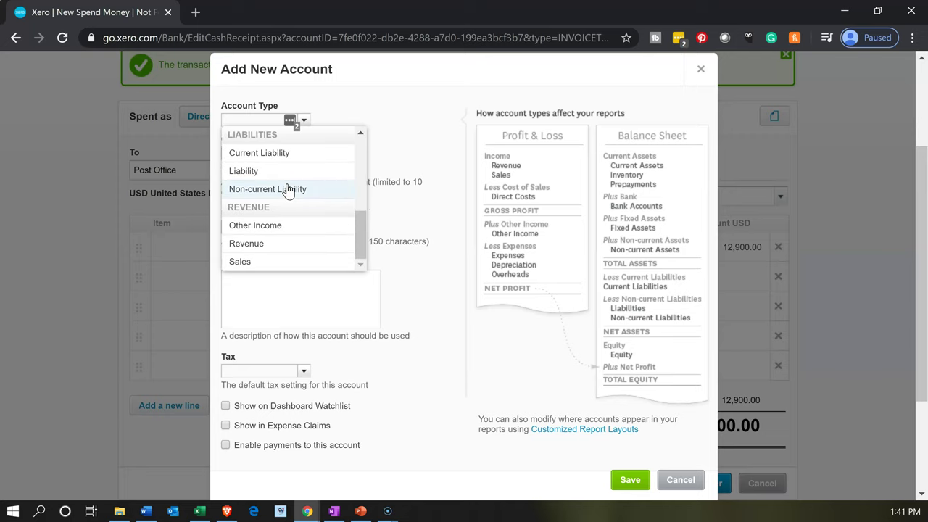
scroll(287, 189, up, 4)
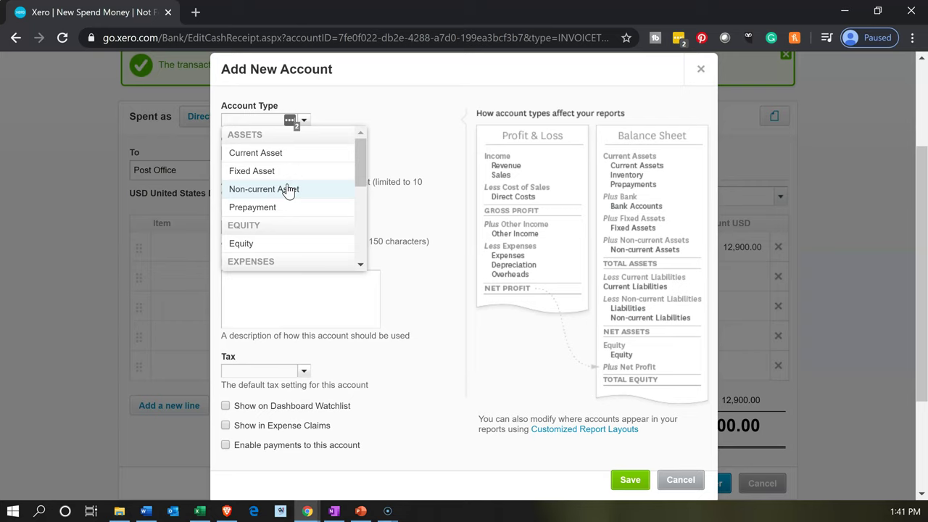
scroll(288, 190, down, 1)
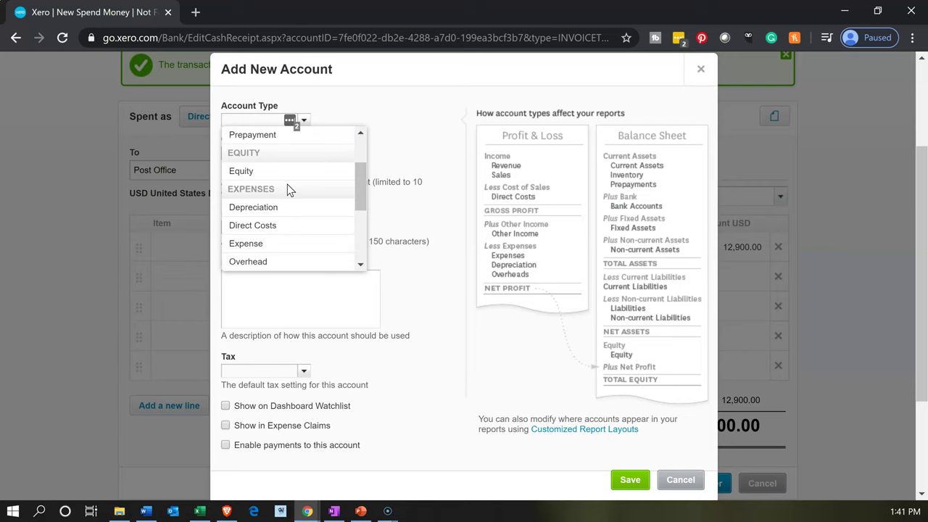
click(278, 244)
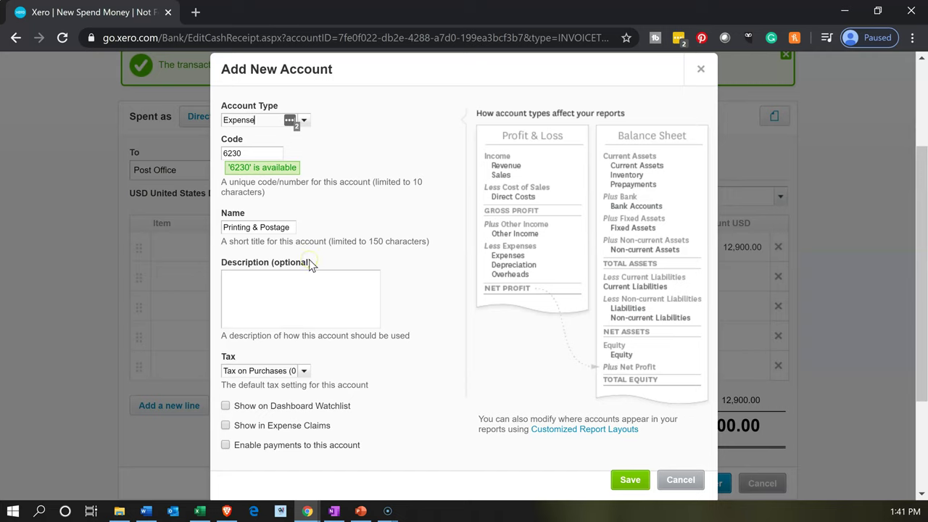
click(630, 481)
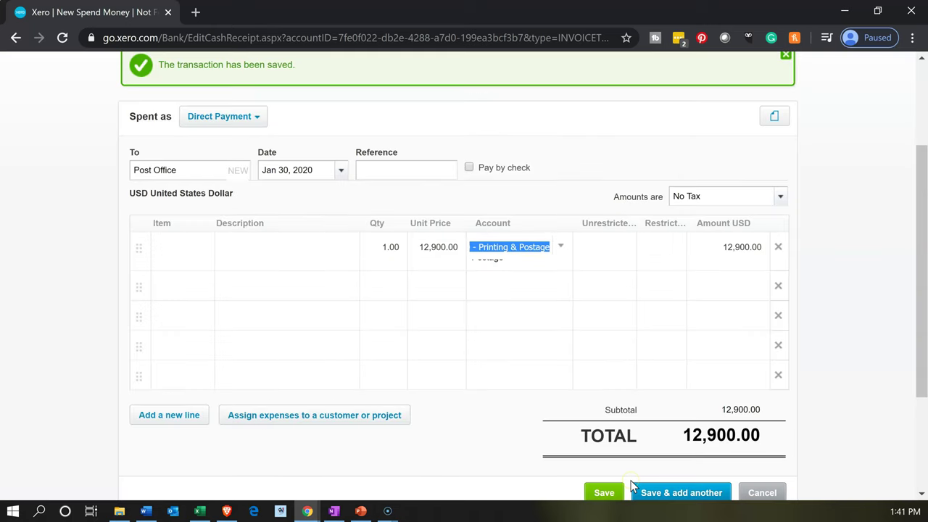
Step: Save the Post Office payment with the option to add another, and switch to the Excel worksheet
click(614, 473)
click(508, 473)
scroll(508, 473, down, 1)
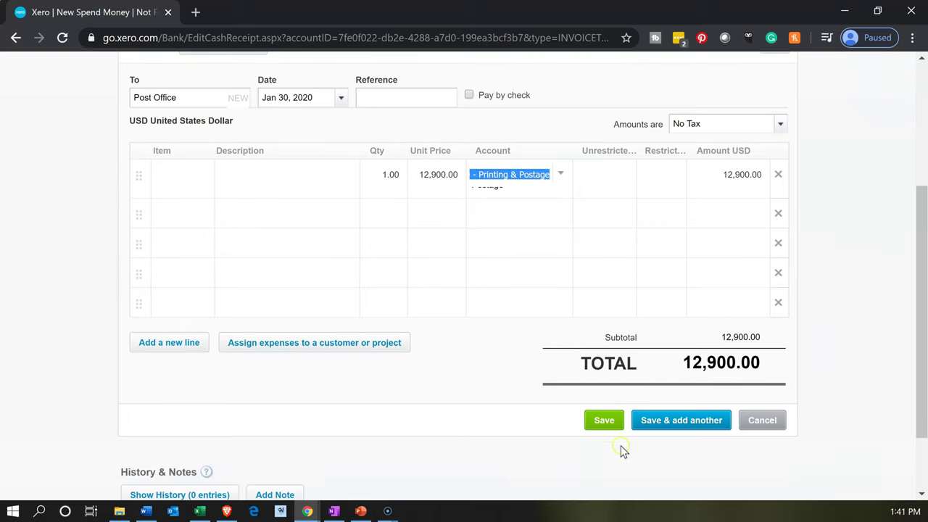
click(682, 421)
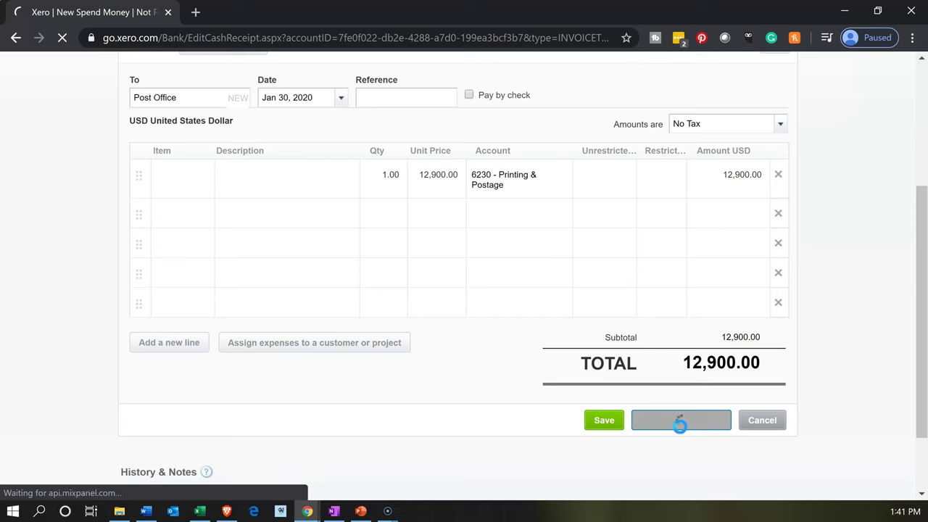
click(202, 512)
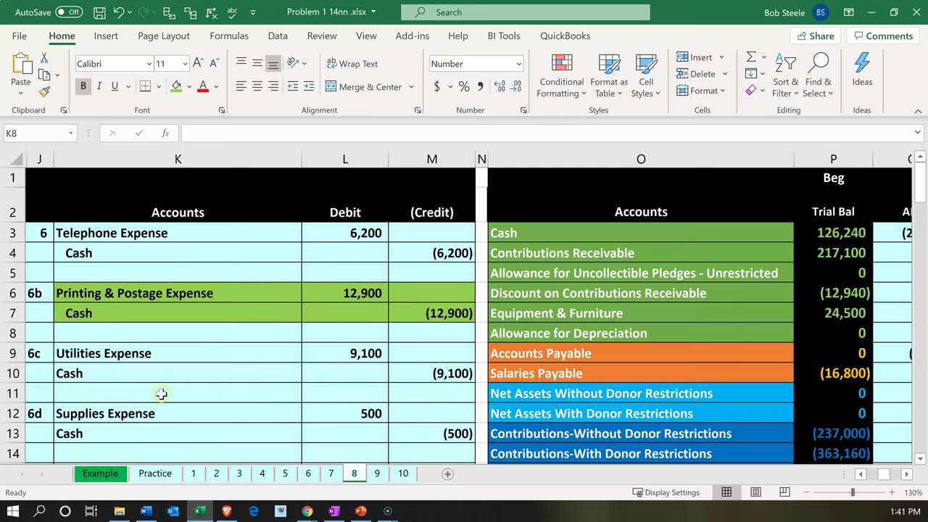
Step: Fill the Utilities Expense entry in cells K9:M10 with green and switch to Xero
drag(134, 353, 410, 365)
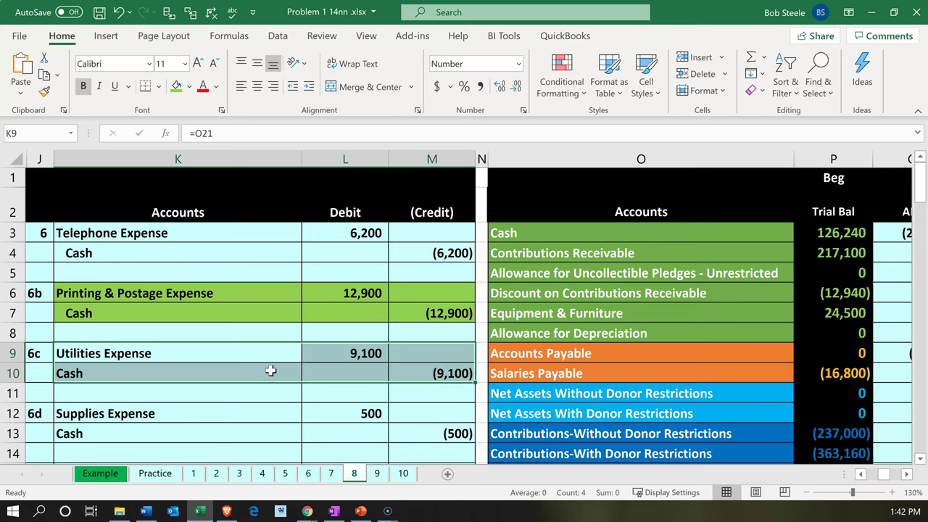
right_click(270, 370)
click(324, 83)
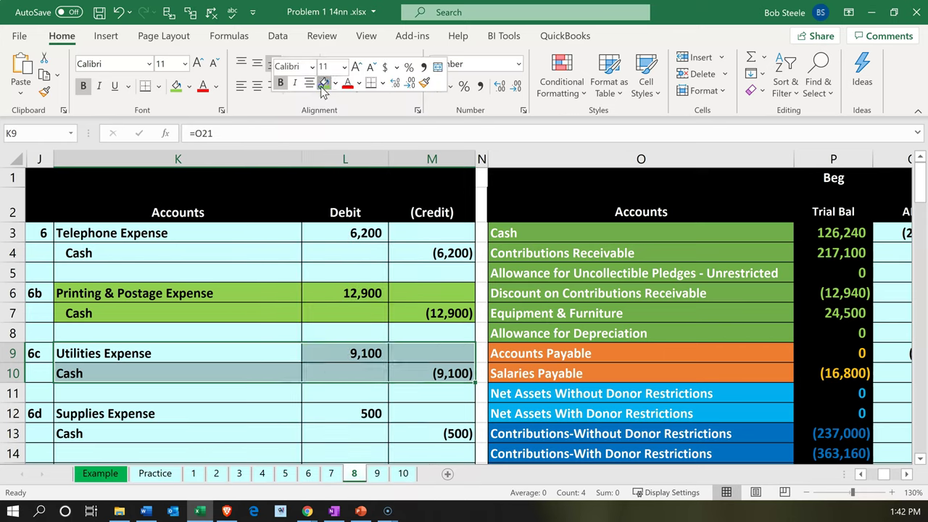
click(281, 277)
scroll(282, 283, down, 1)
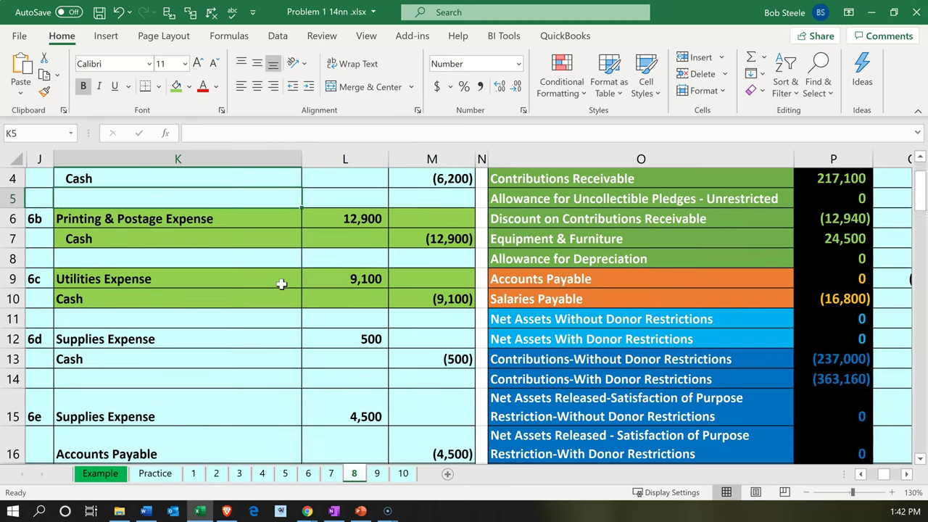
click(198, 510)
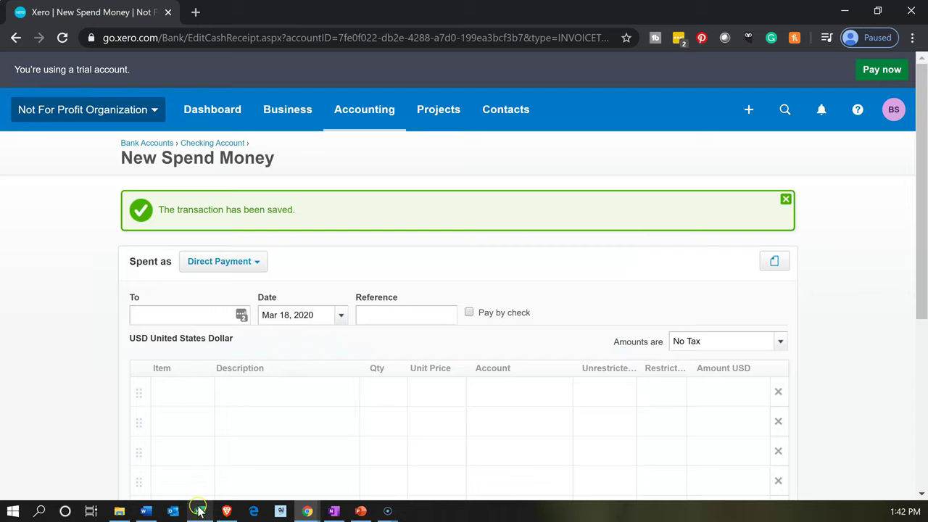
Step: Enter Edison as the new payee and set the spend money date to Jan 30, 2020
text(Ede)
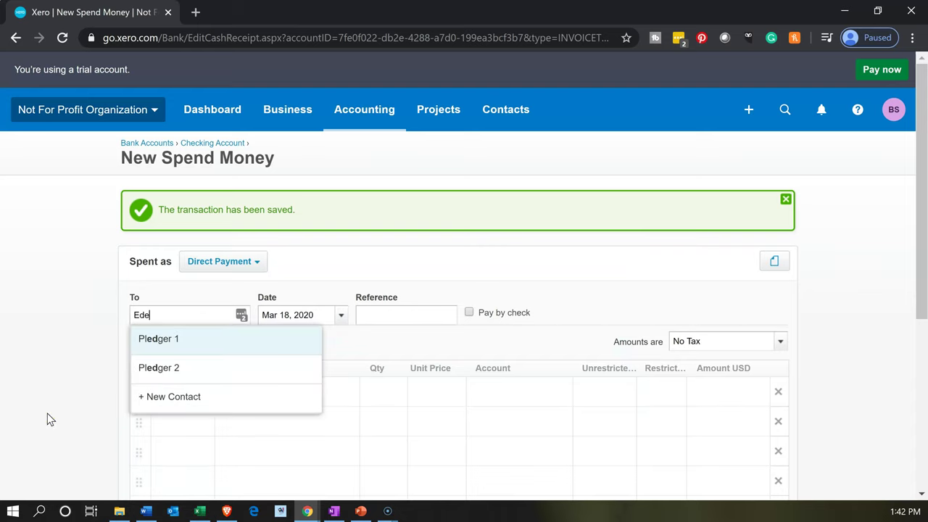
key(BackSpace)
text(ison)
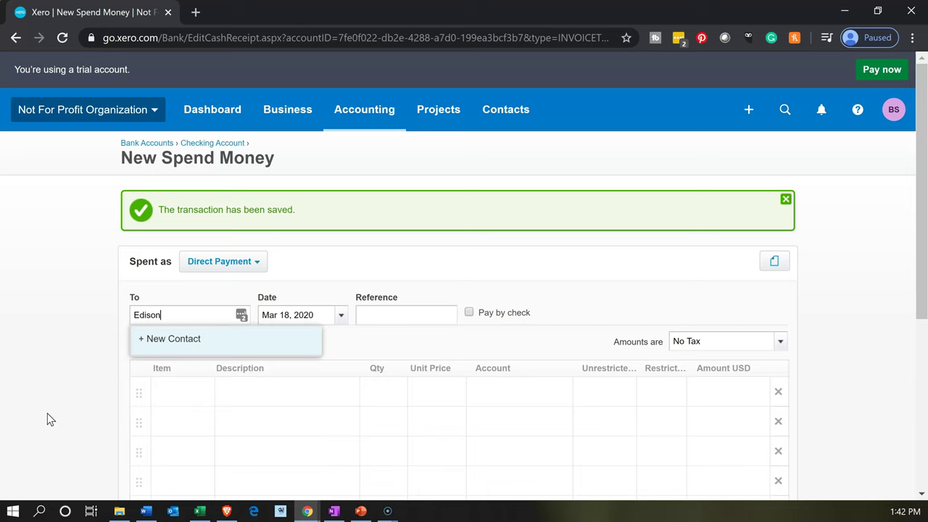
key(Tab)
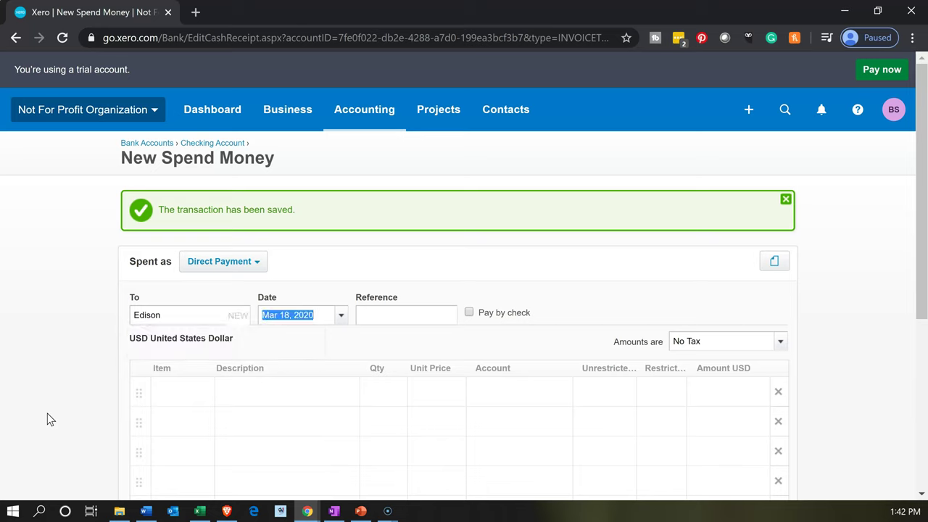
click(341, 317)
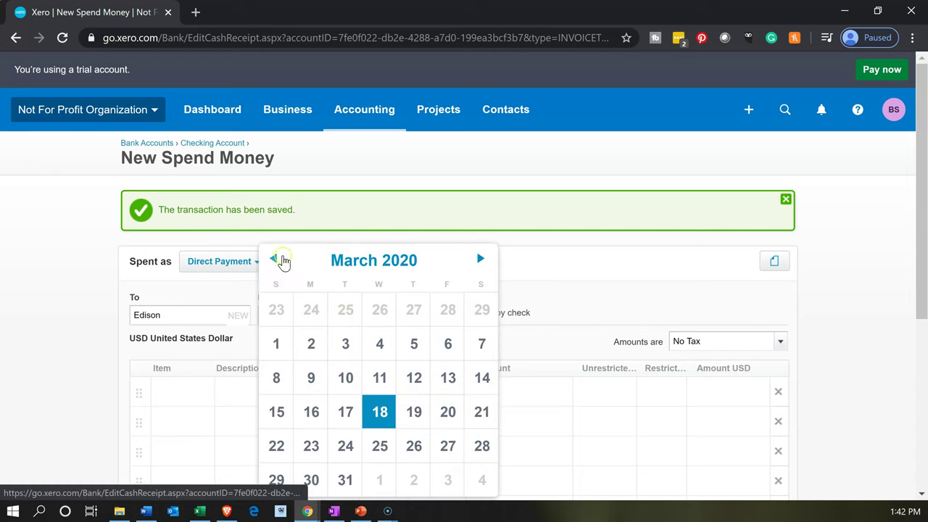
click(274, 258)
click(273, 259)
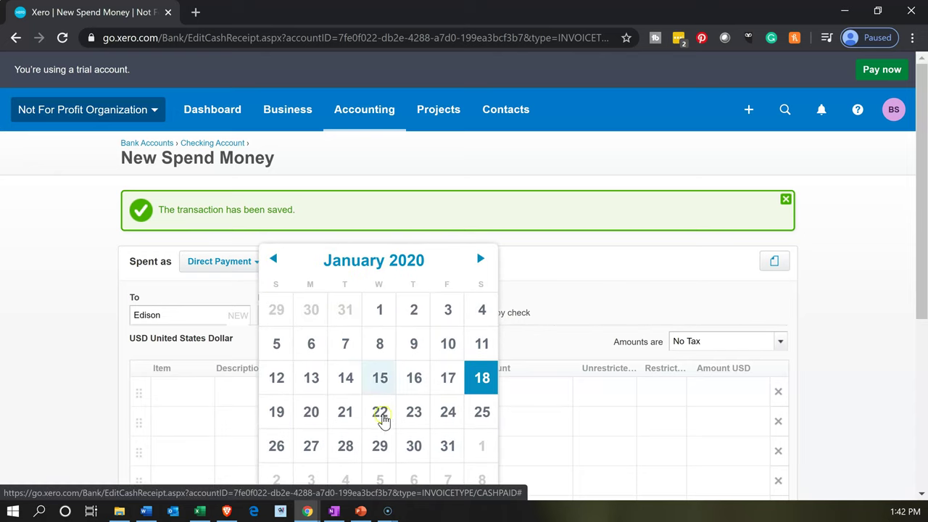
click(419, 445)
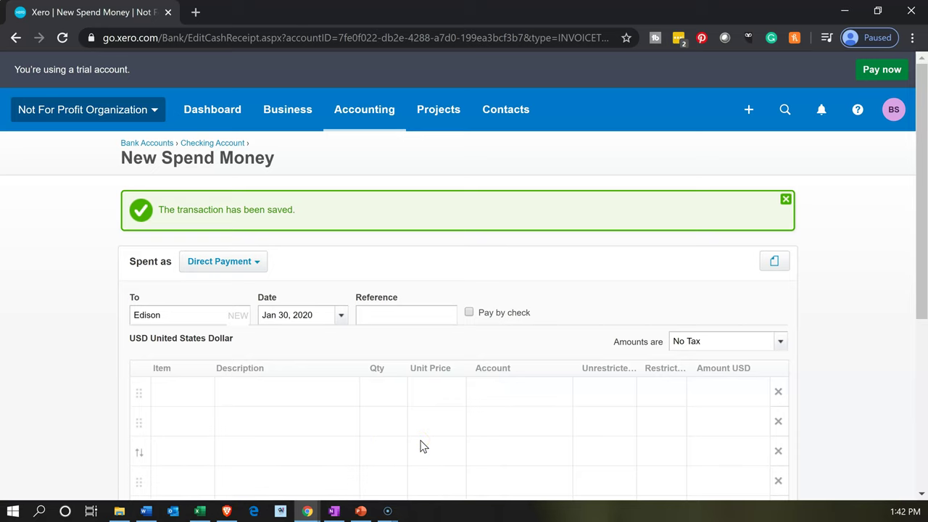
Step: Set the first line's quantity to 1 and unit price to 9,100, checking the utilities amount in the Excel worksheet
key(Tab)
key(Tab)
key(Tab)
scroll(420, 446, down, 1)
click(380, 323)
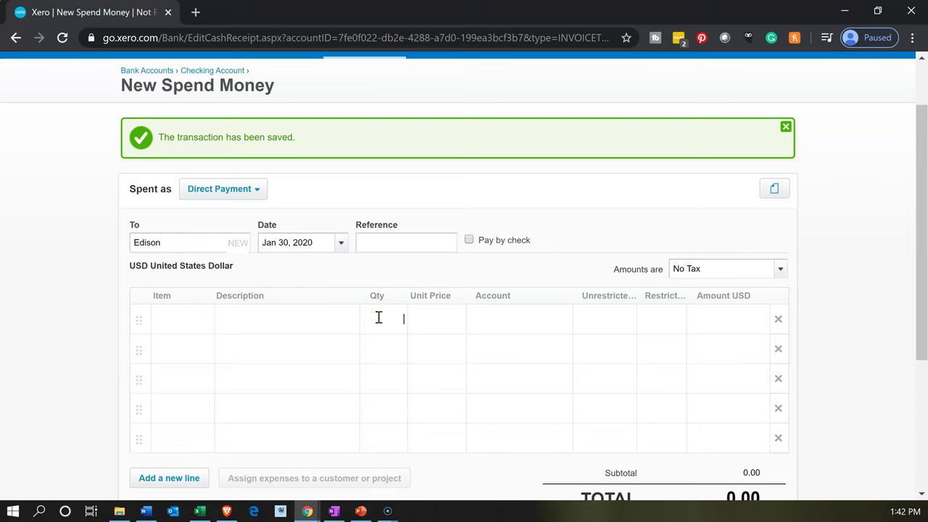
text(1)
key(Tab)
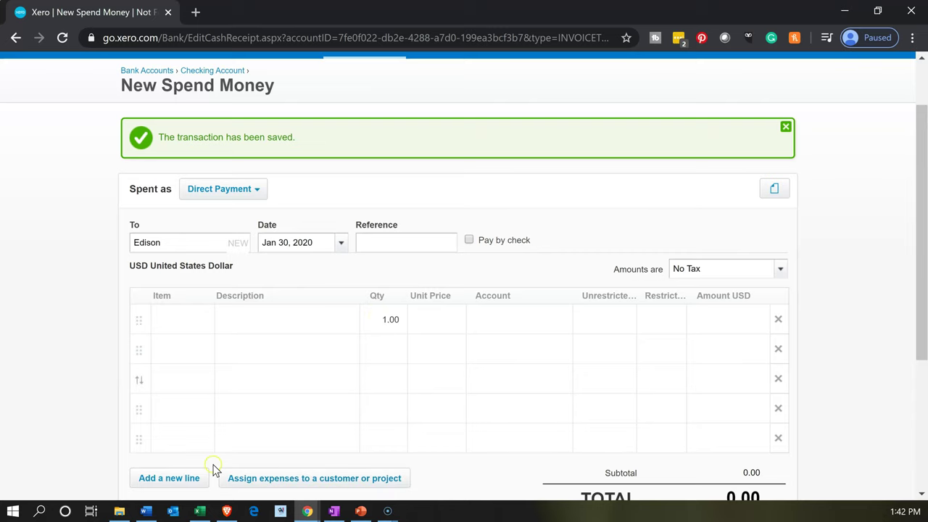
click(200, 512)
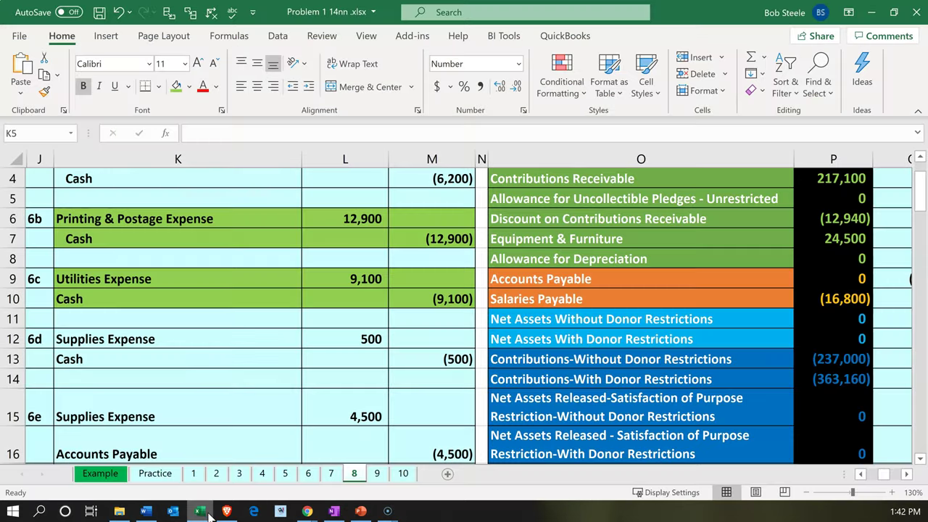
click(200, 512)
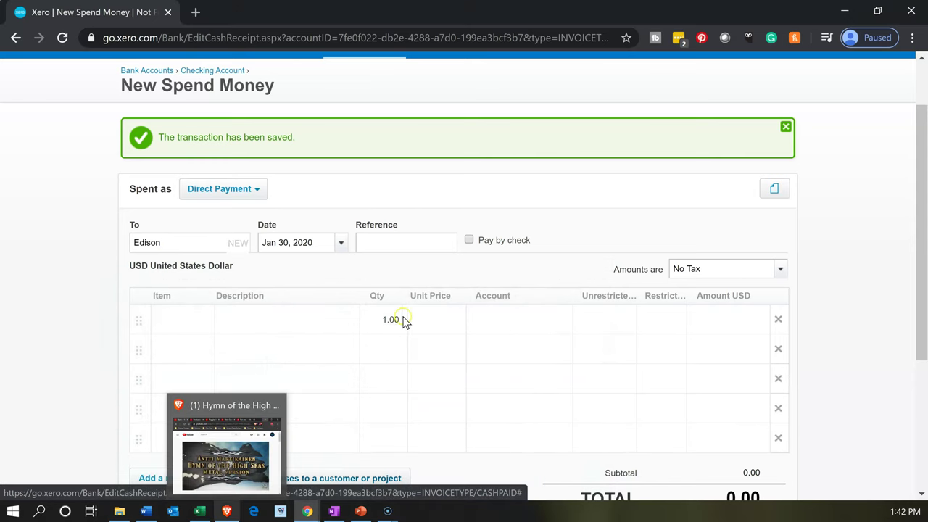
click(428, 323)
text(9100)
key(Tab)
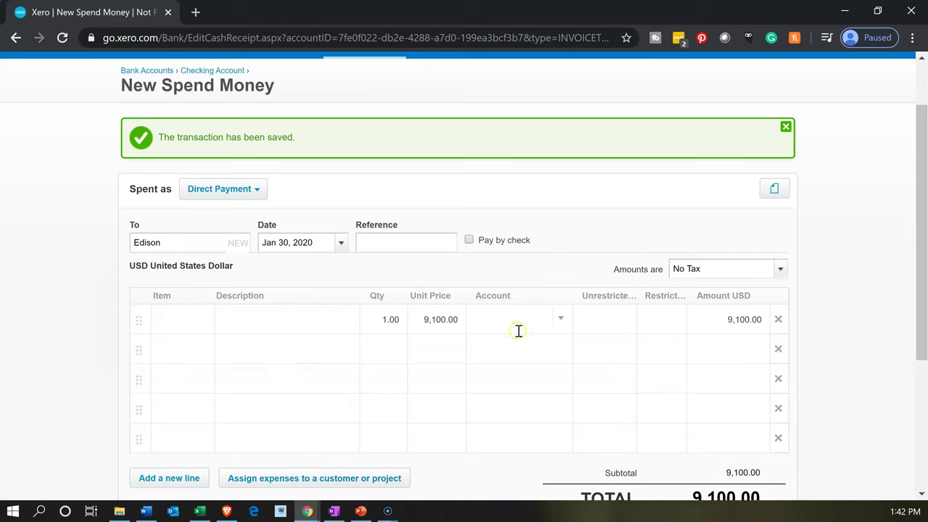
Step: Look through the first line's account list for a utilities expense account and a free code
click(560, 320)
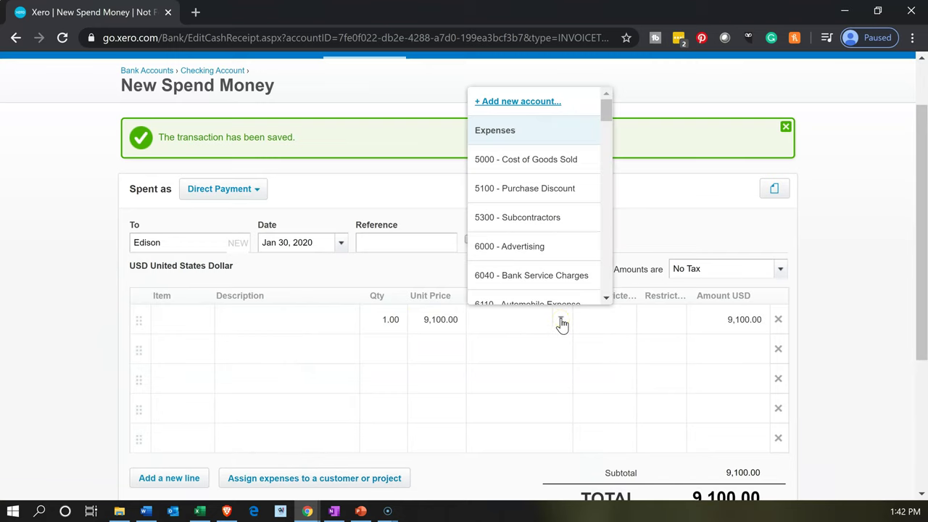
scroll(551, 250, down, 1)
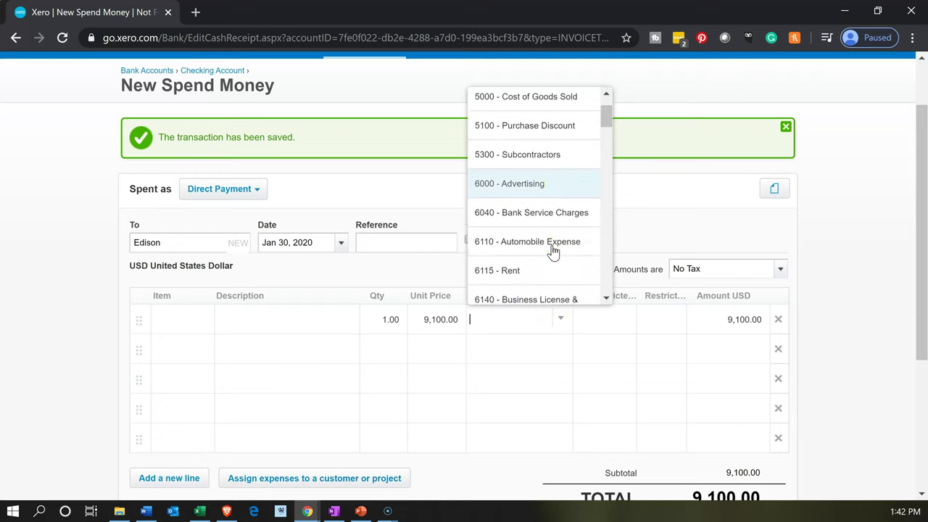
scroll(552, 250, down, 1)
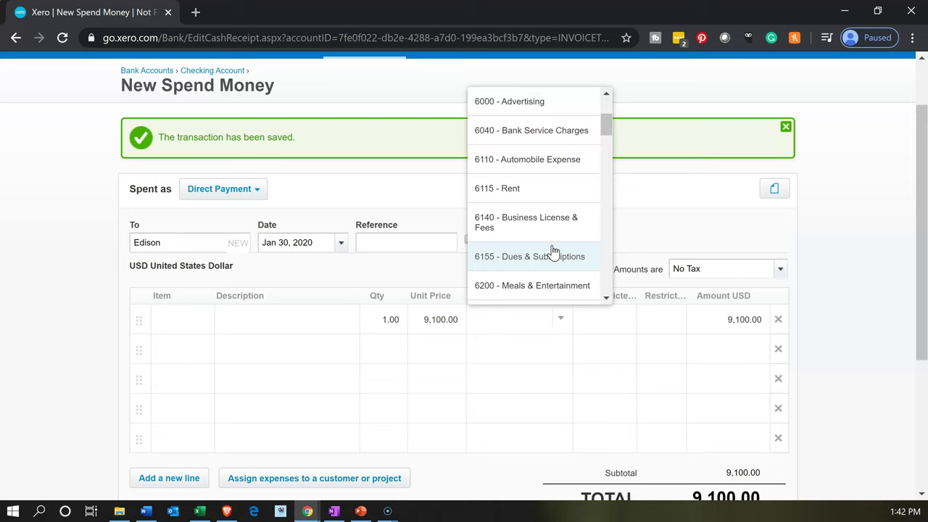
scroll(553, 251, down, 1)
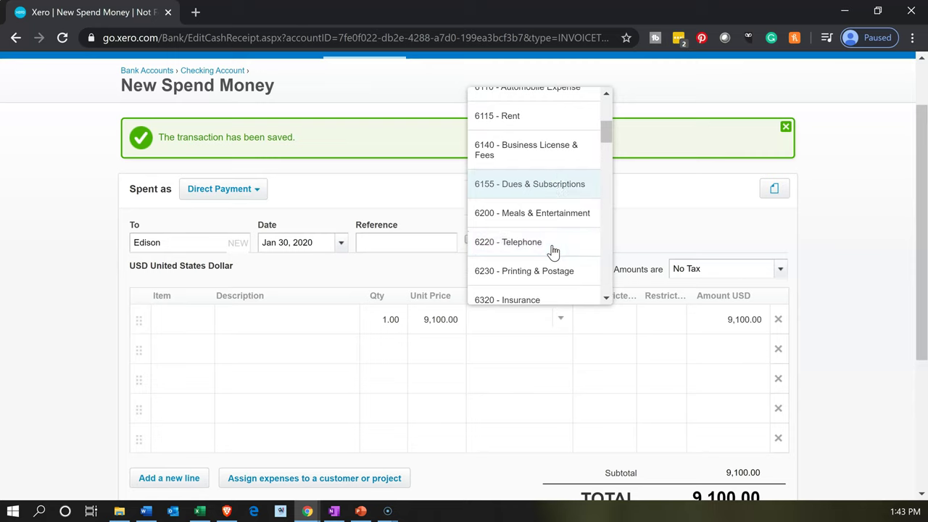
scroll(553, 251, down, 1)
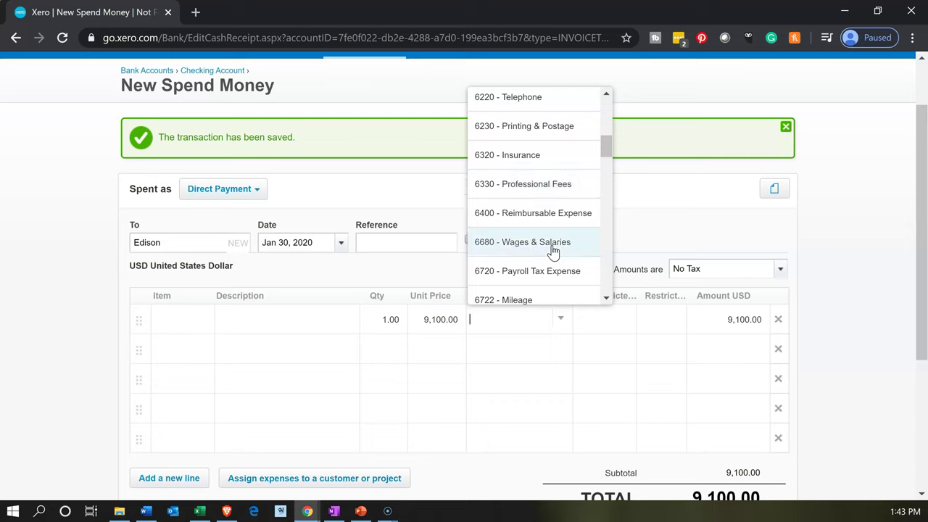
scroll(553, 250, down, 1)
scroll(553, 250, down, 1)
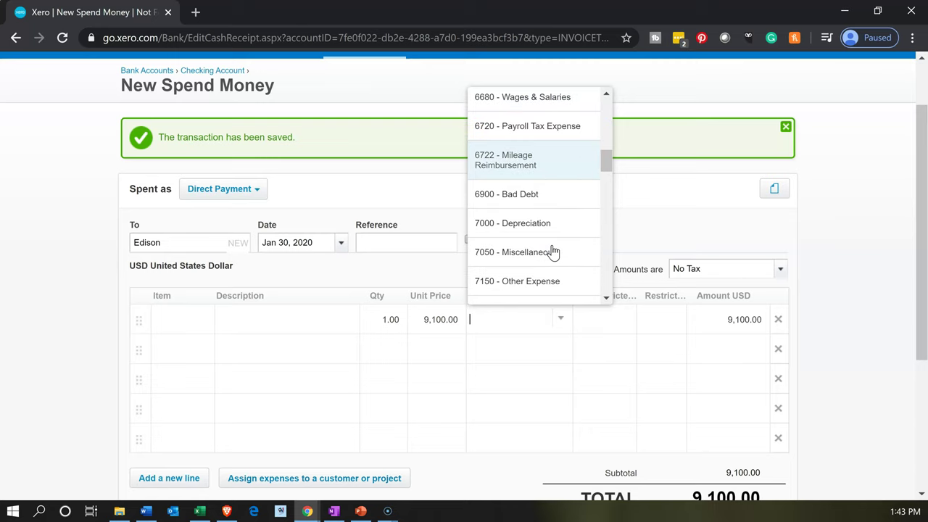
scroll(552, 252, down, 1)
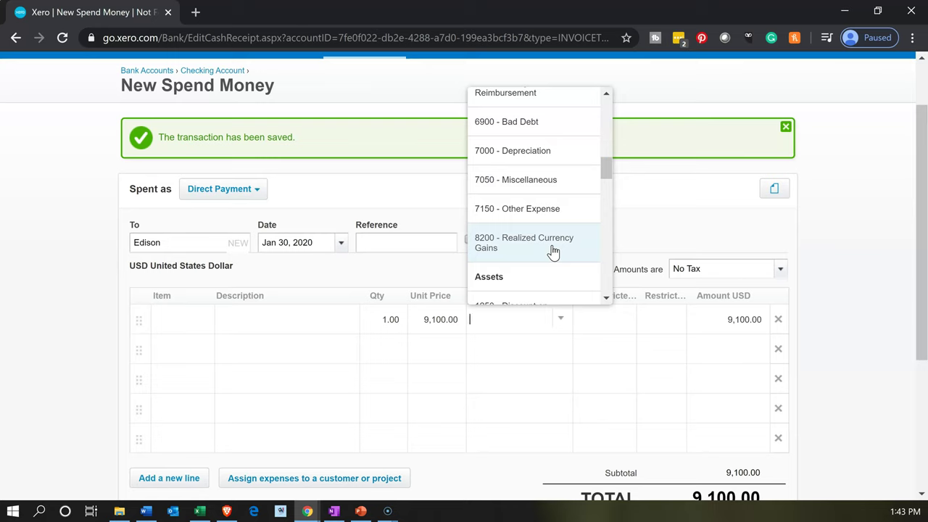
scroll(552, 250, up, 1)
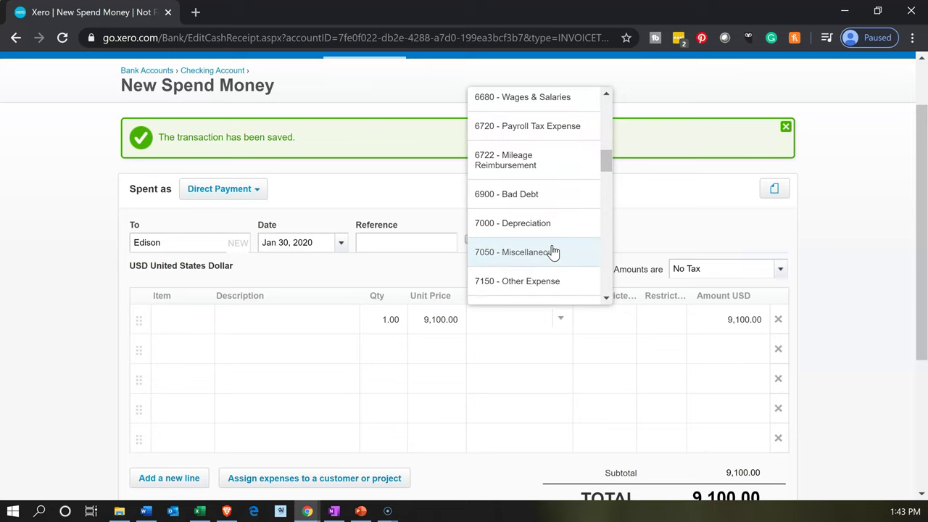
scroll(552, 250, up, 1)
scroll(553, 250, up, 1)
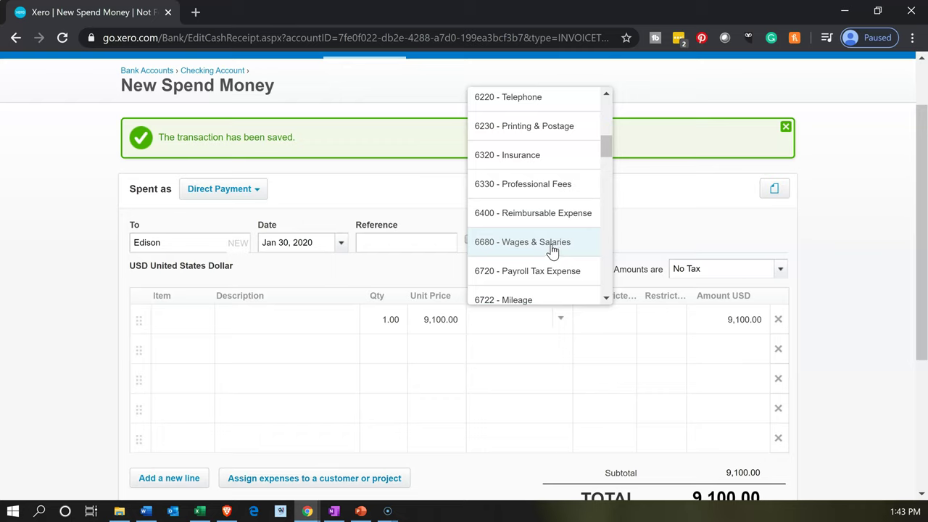
scroll(552, 251, up, 4)
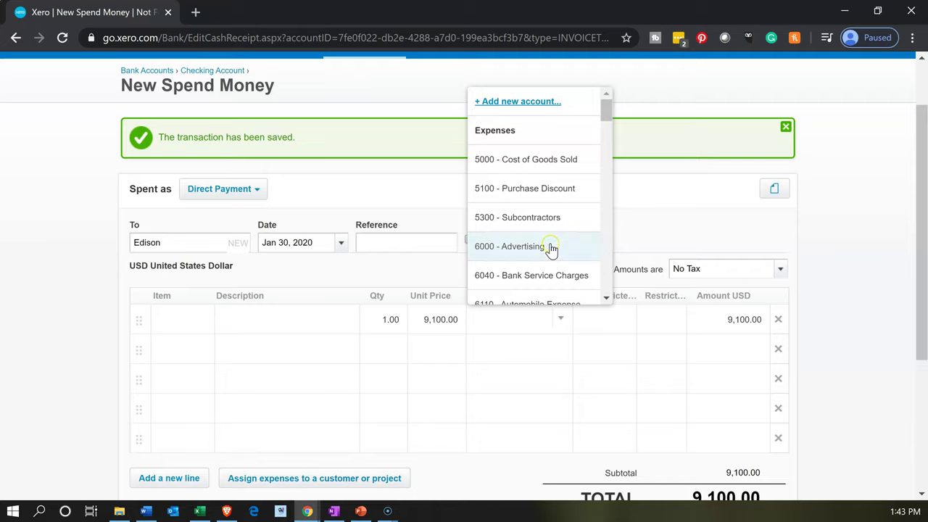
scroll(522, 188, up, 1)
Step: Start a new account from the first line, with code 6240 and name Utilities
click(505, 174)
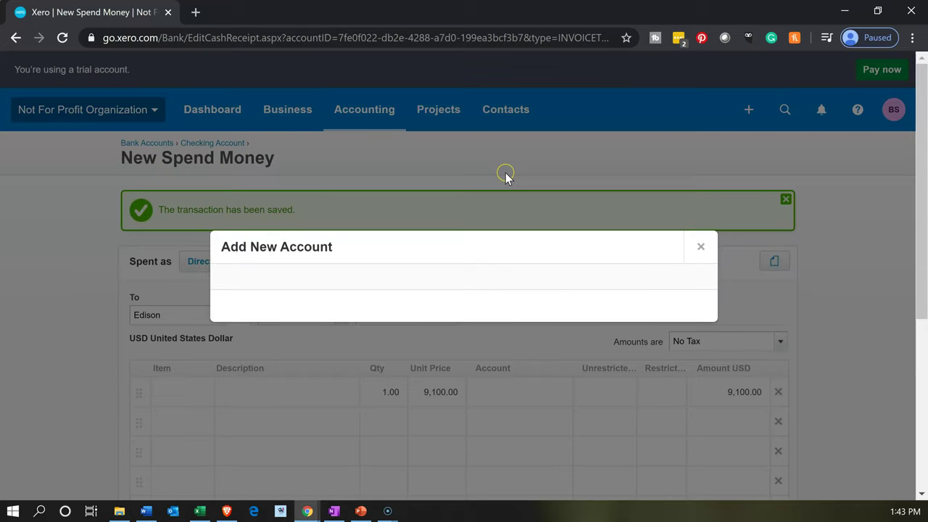
click(262, 155)
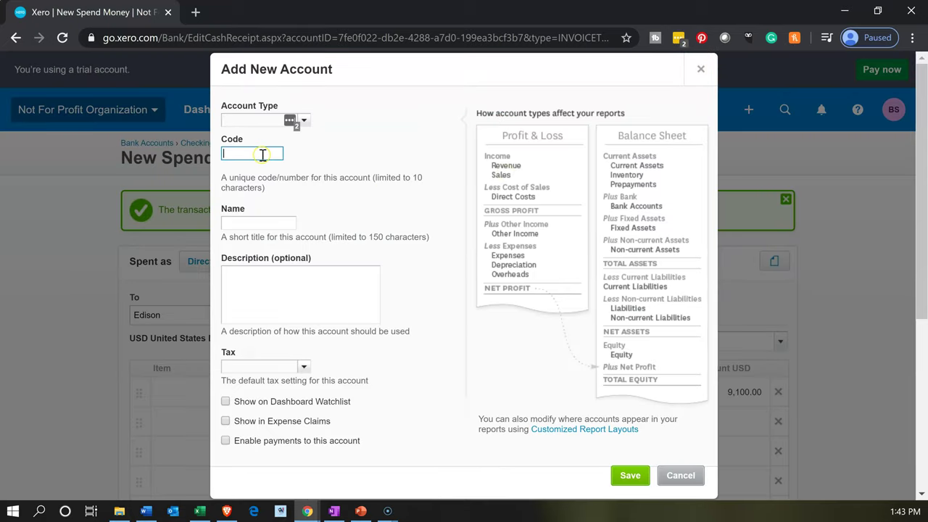
text(6240)
key(Tab)
click(241, 229)
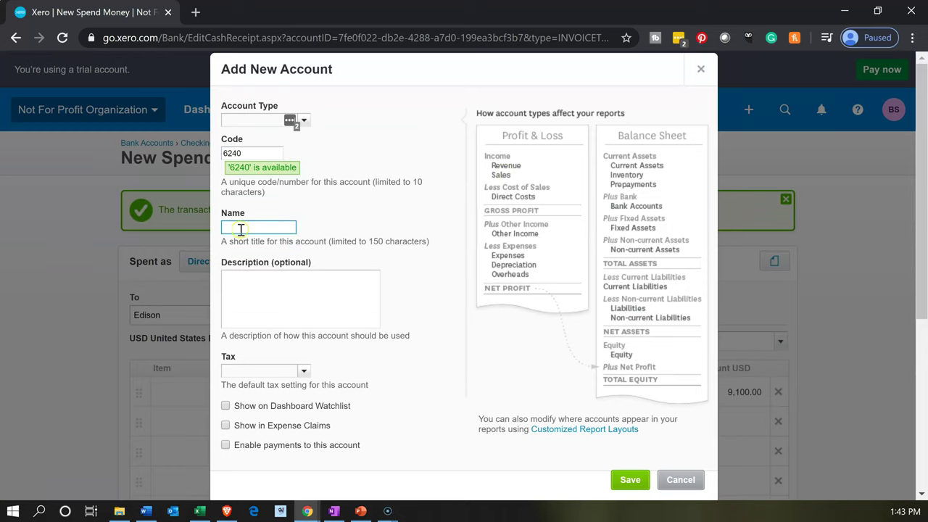
text(Utilities)
key(Tab)
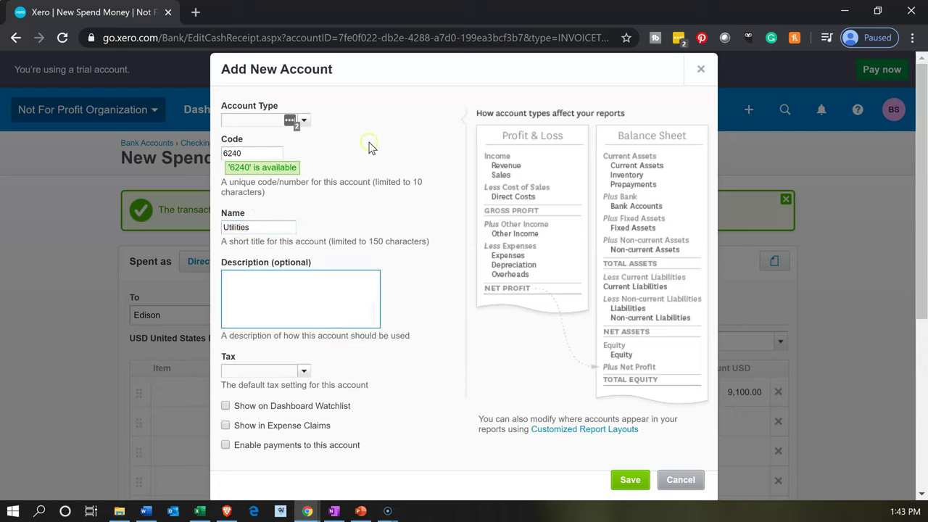
Step: Set the Utilities account's type to Expense and save the account for use on the first line
click(306, 122)
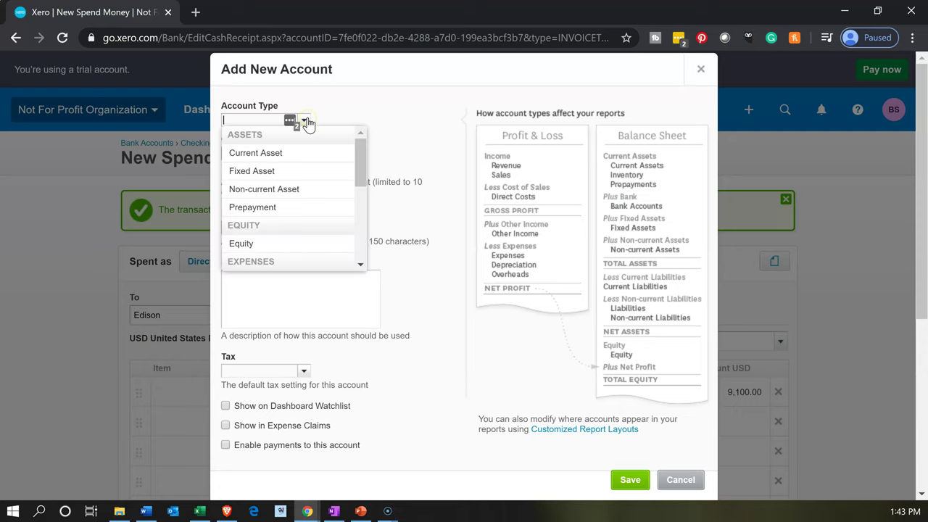
scroll(253, 222, down, 1)
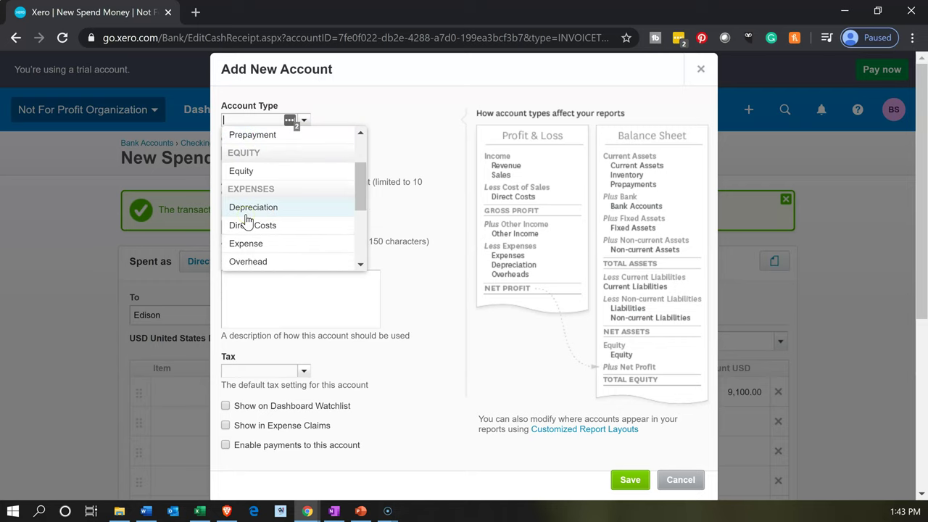
click(259, 244)
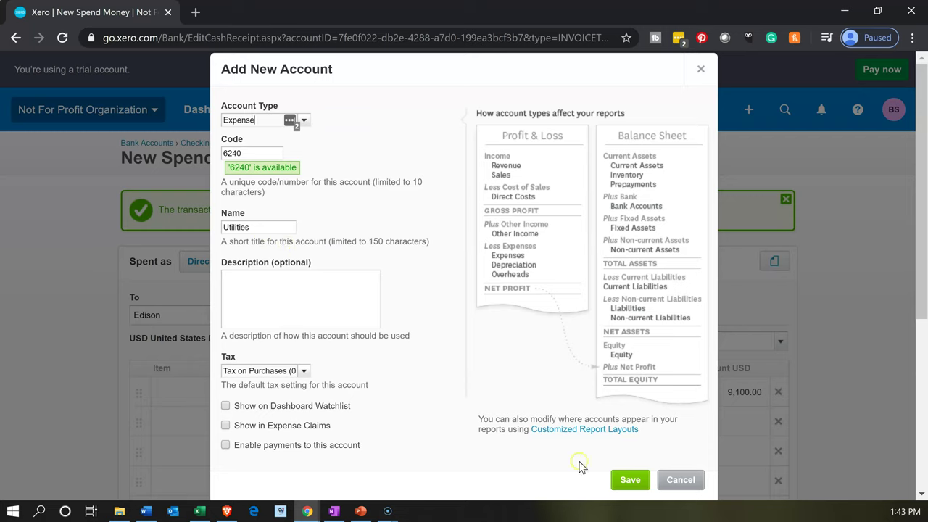
click(621, 480)
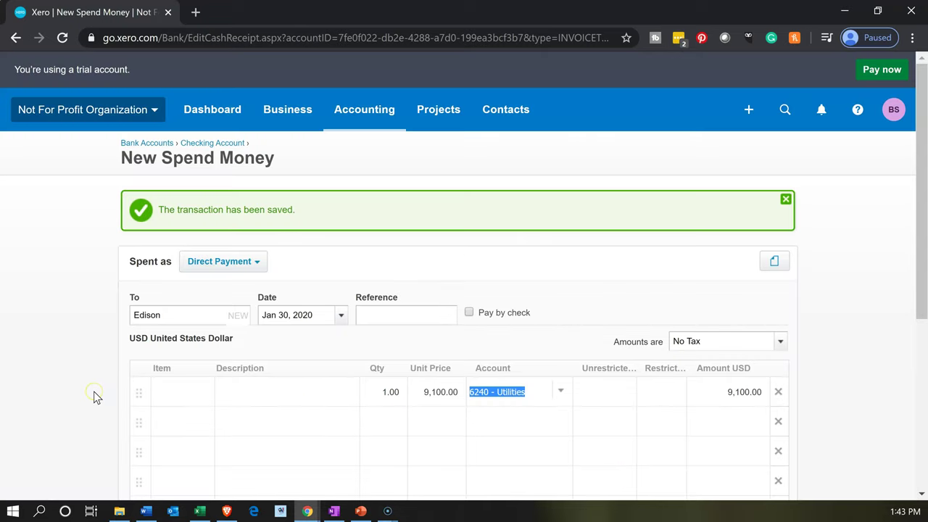
Step: Save the 9,100 utilities payment and open another blank spend money transaction
scroll(94, 396, down, 1)
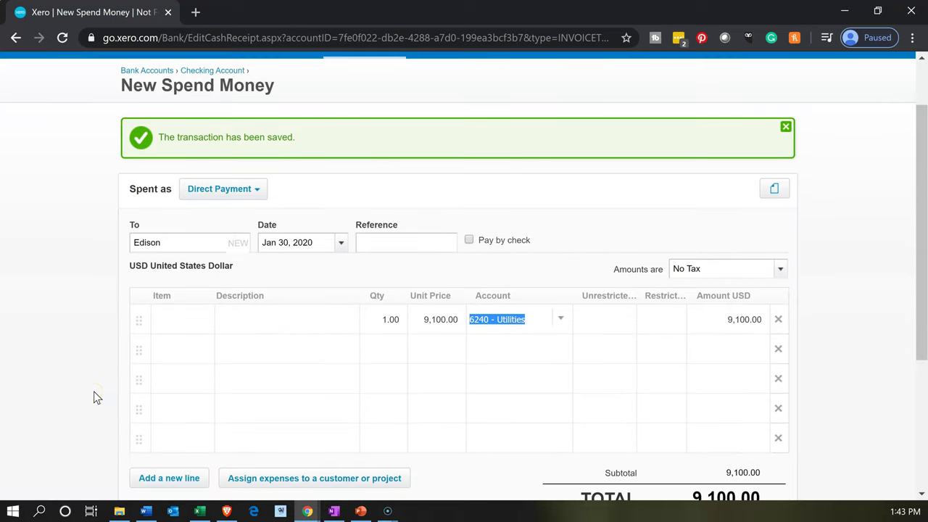
scroll(94, 397, down, 1)
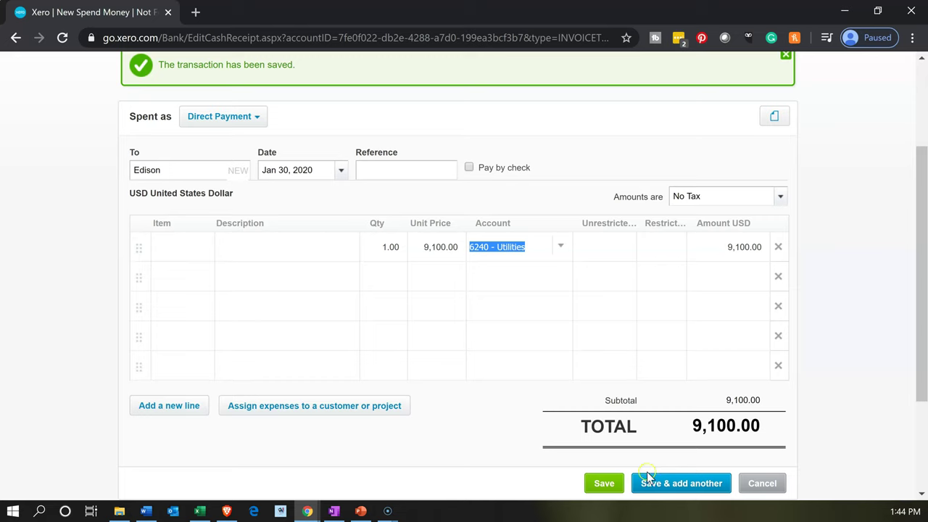
click(704, 486)
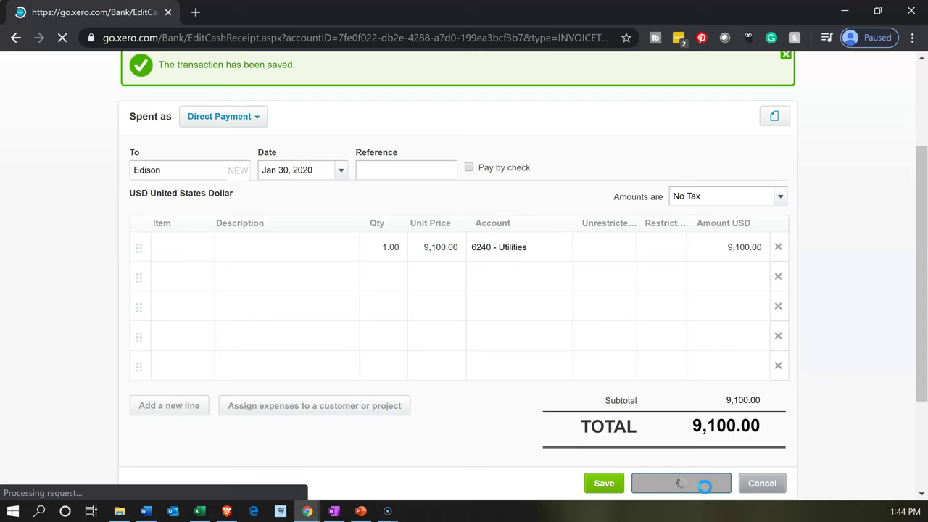
Step: Switch to the Excel worksheet and shade the 6d Supplies Expense and Cash entry, K12:M13, green
click(198, 512)
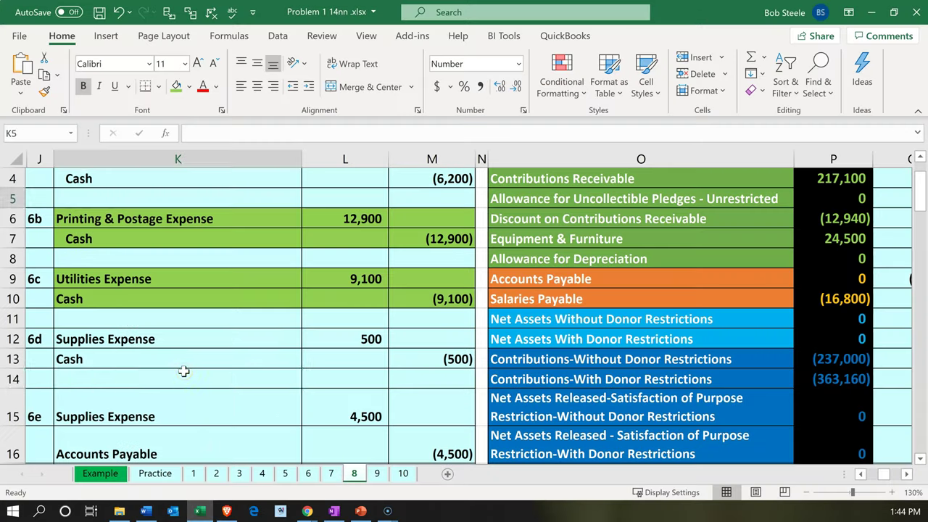
click(184, 371)
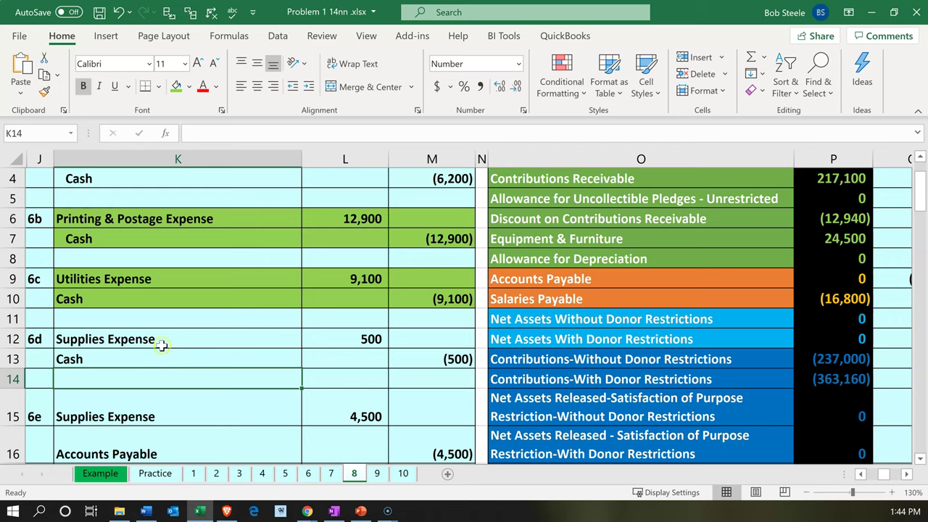
click(180, 335)
drag(179, 335, 431, 359)
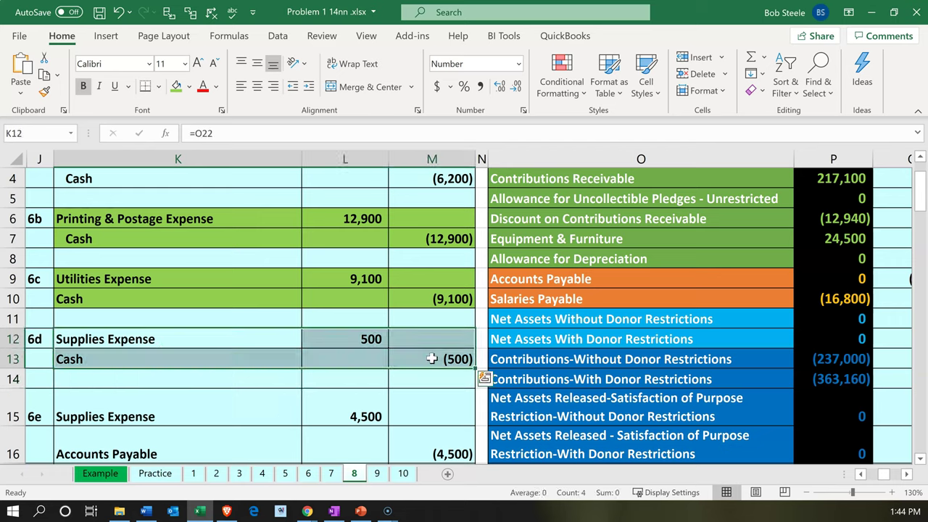
right_click(431, 358)
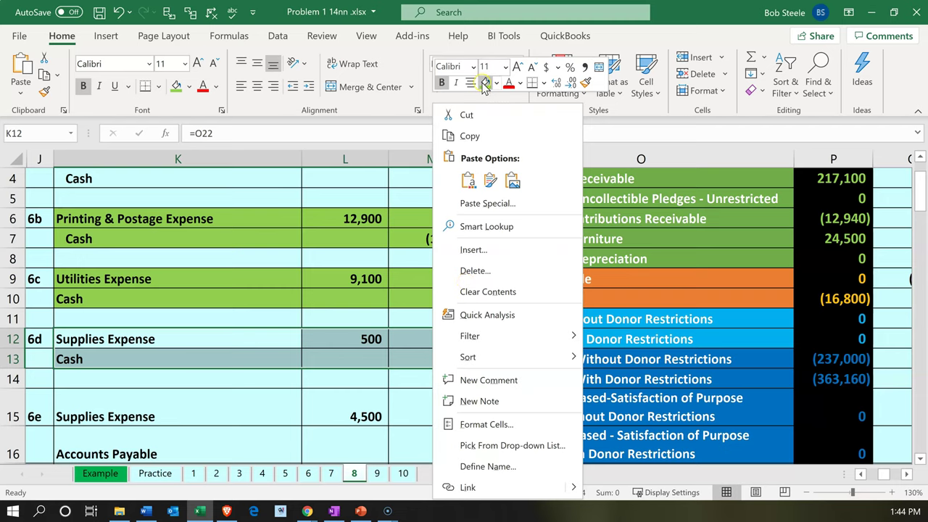
click(484, 116)
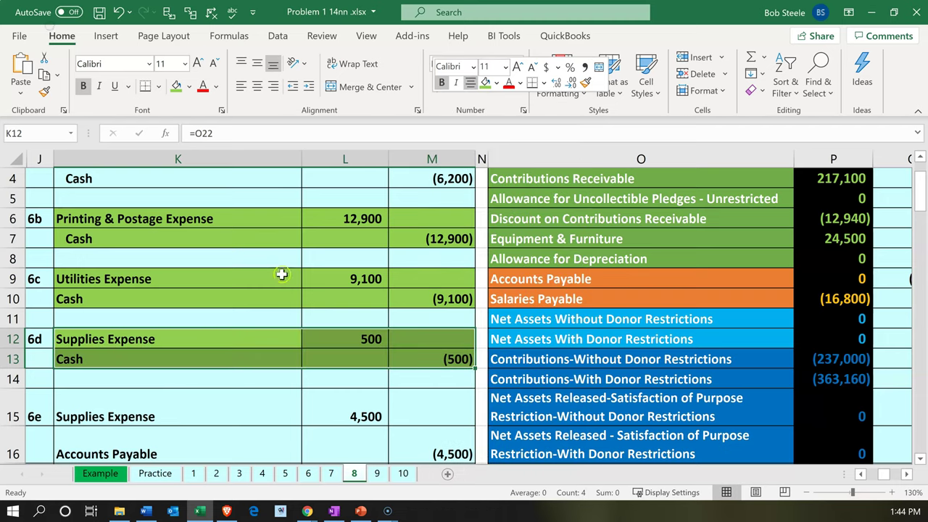
click(275, 378)
scroll(275, 385, down, 1)
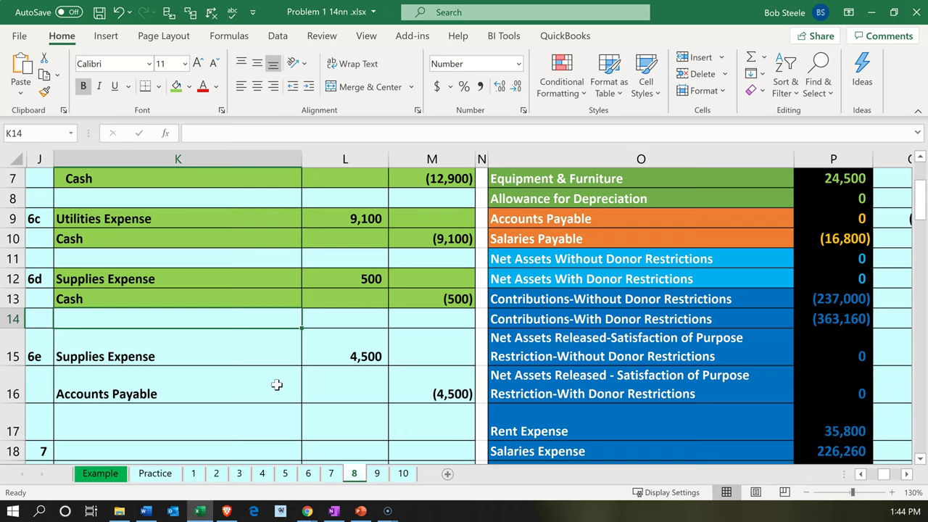
Step: Back in Xero, enter Office Depot as the payee and set the payment date to Jan 30, 2020
click(201, 513)
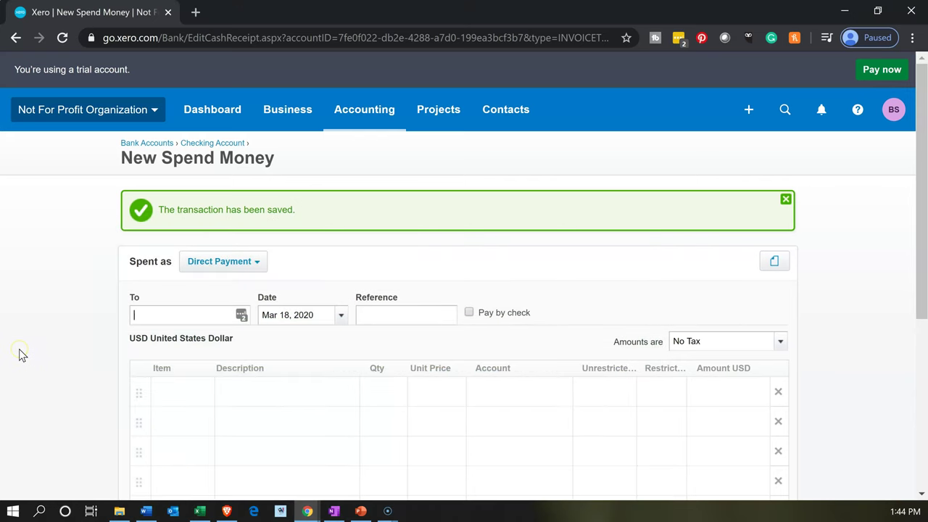
text(Offi)
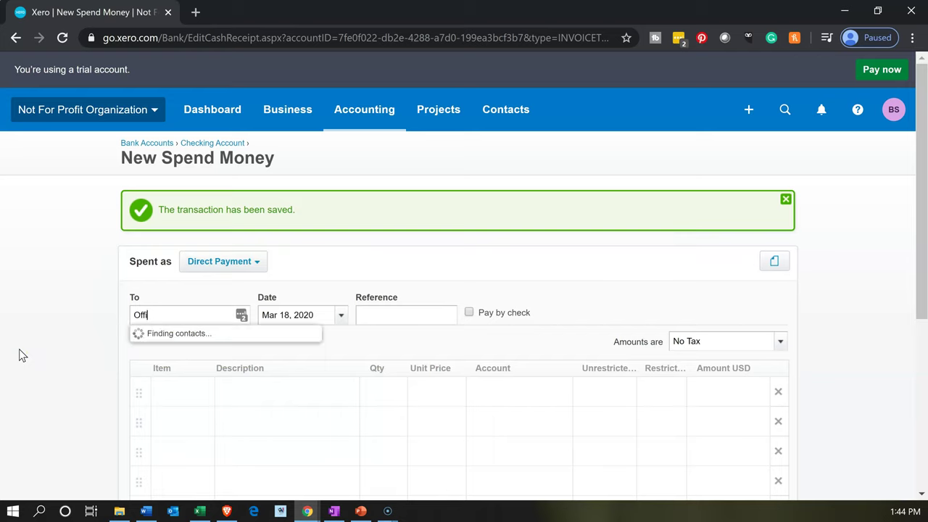
text(ce Depot)
key(Tab)
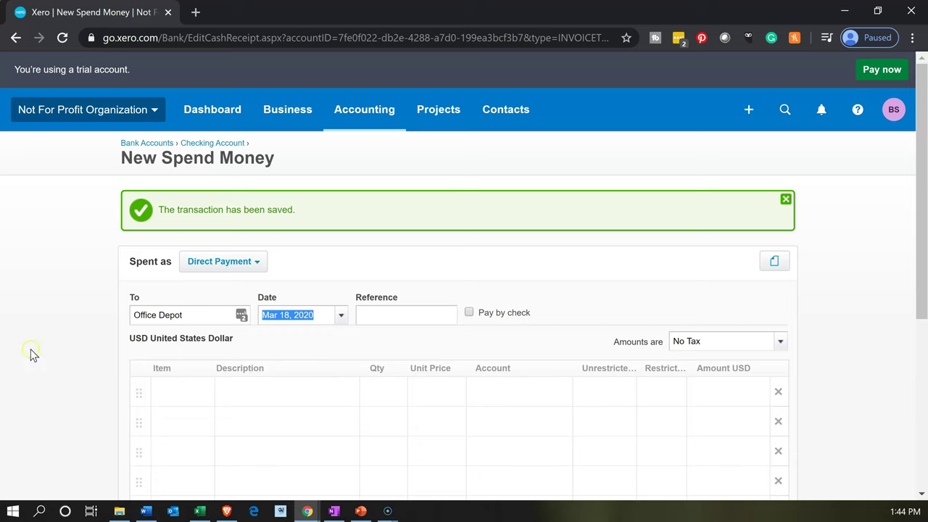
click(342, 316)
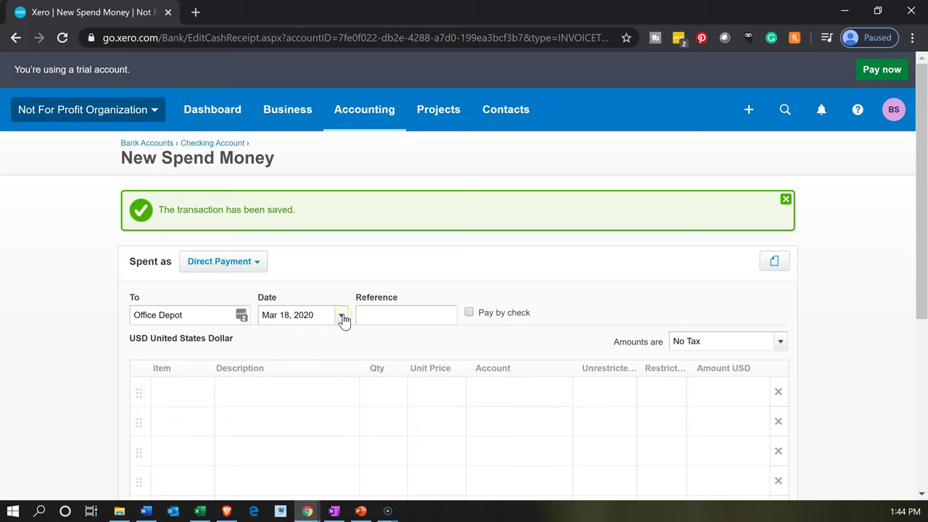
click(277, 259)
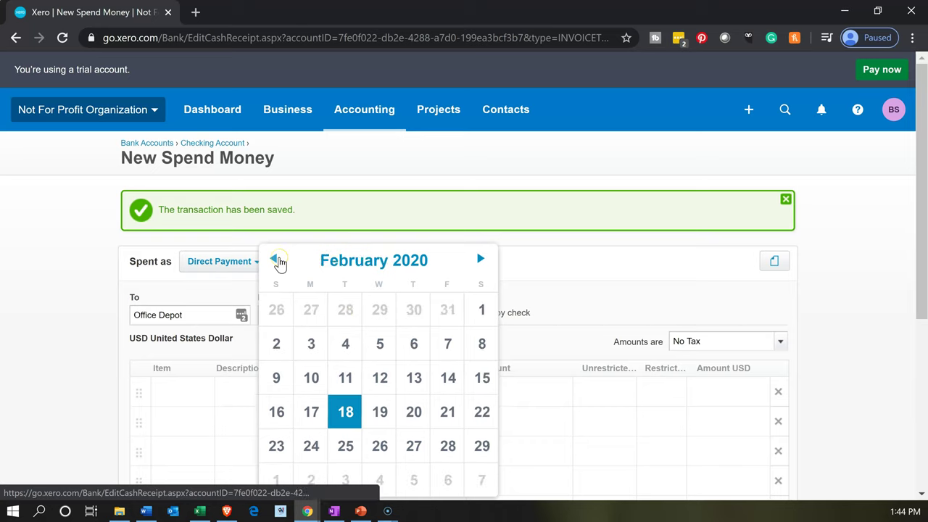
click(278, 260)
click(414, 446)
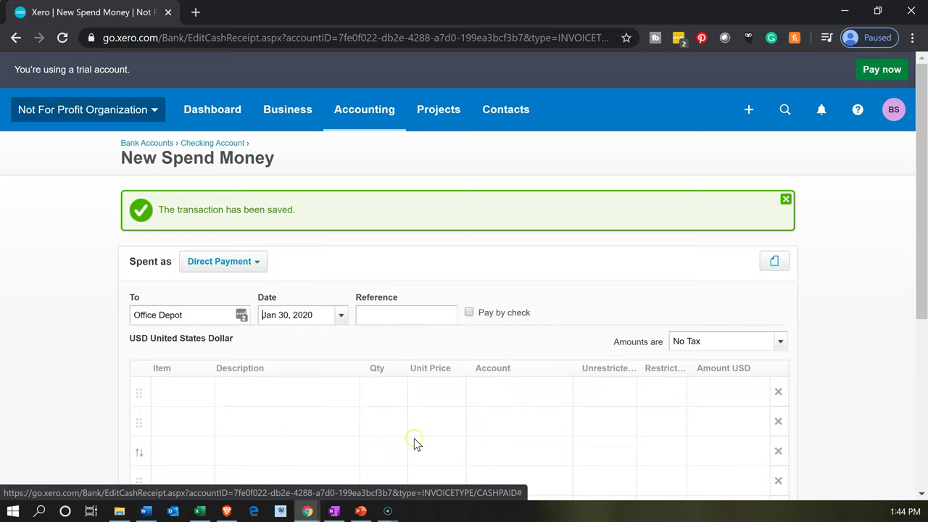
Step: Set the first line's quantity to 1 and unit price to 500, checking the supplies amount in the Excel worksheet
scroll(417, 444, down, 1)
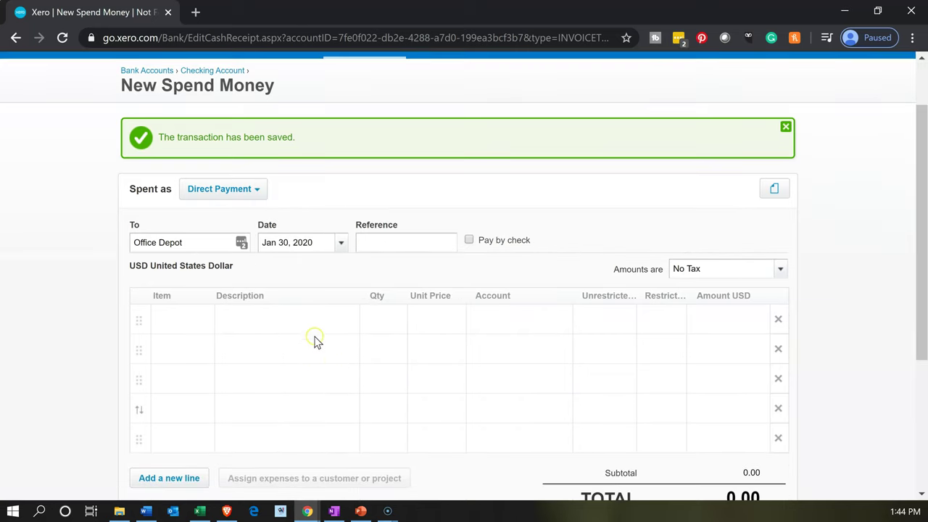
click(365, 316)
text(1)
key(Tab)
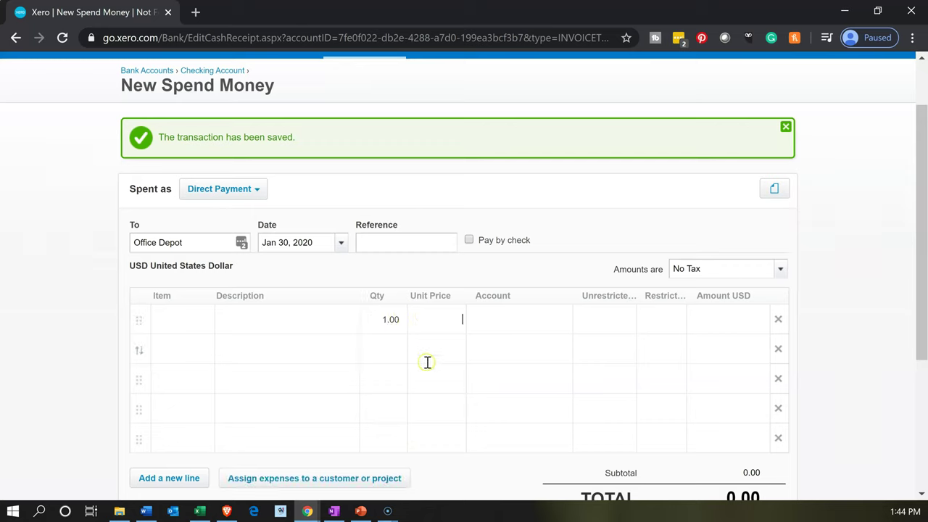
click(201, 512)
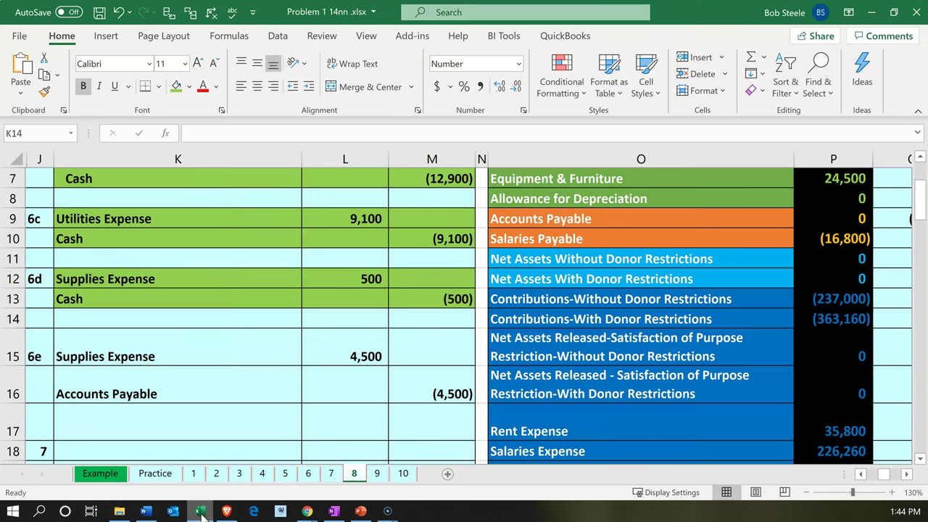
click(201, 512)
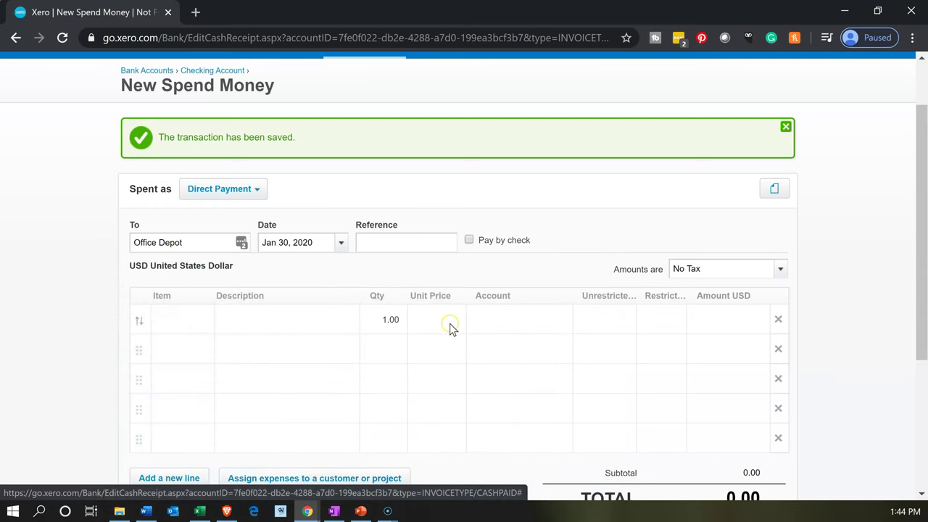
text(500)
key(Tab)
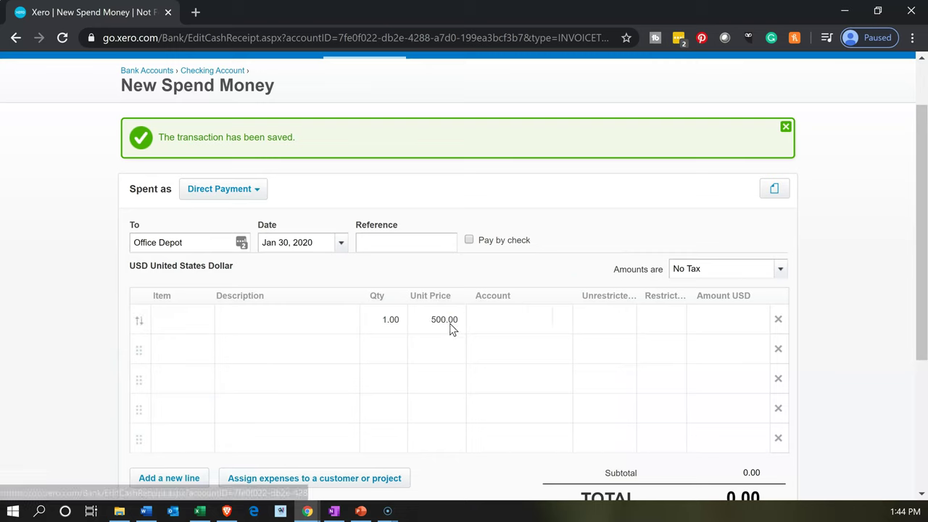
Step: Look through the first line's account list for a supplies expense account and a free code
click(562, 326)
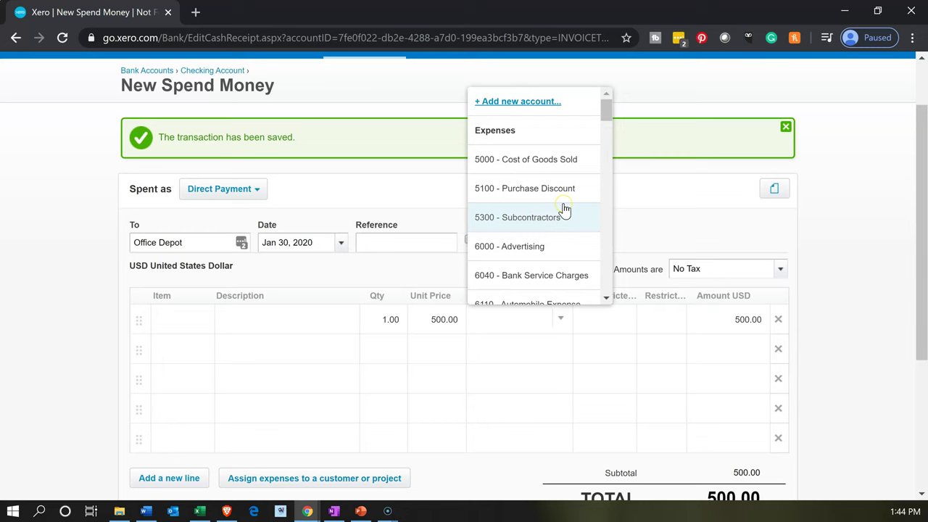
scroll(564, 209, down, 3)
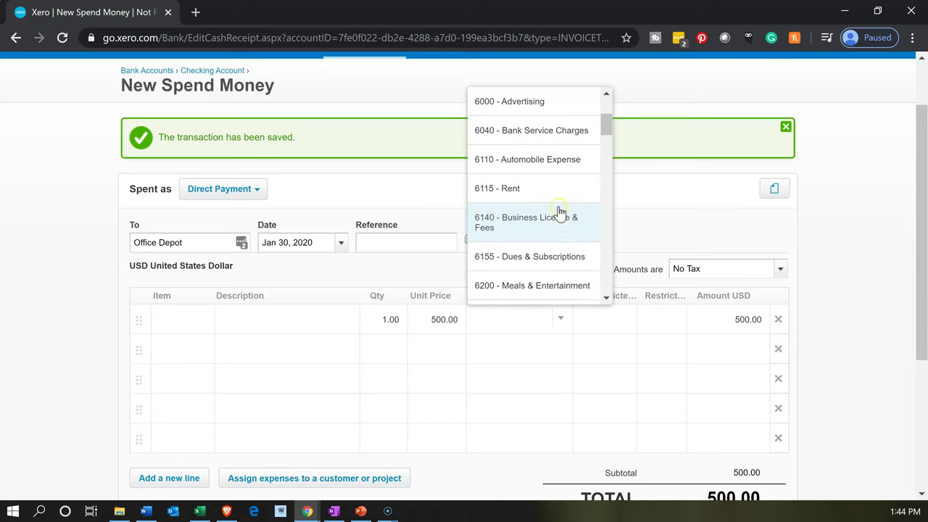
scroll(554, 238, down, 1)
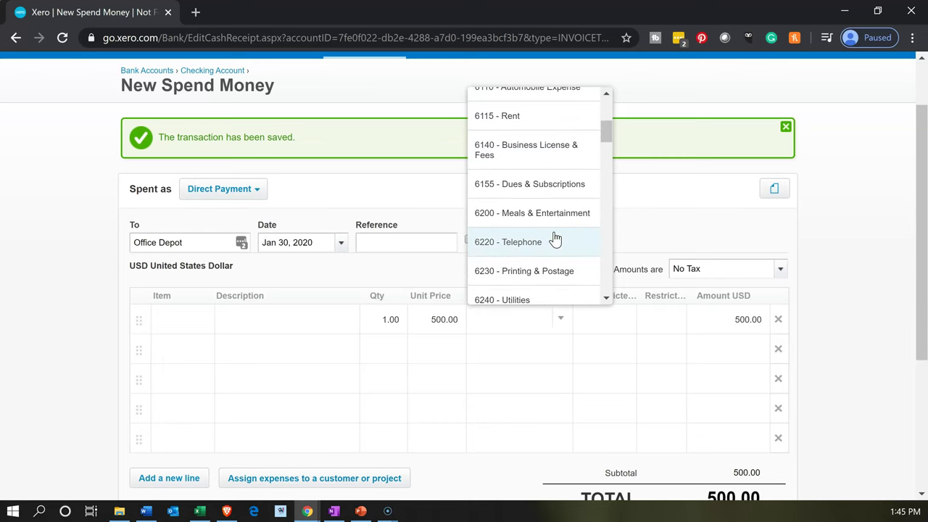
scroll(554, 239, down, 1)
scroll(555, 238, down, 1)
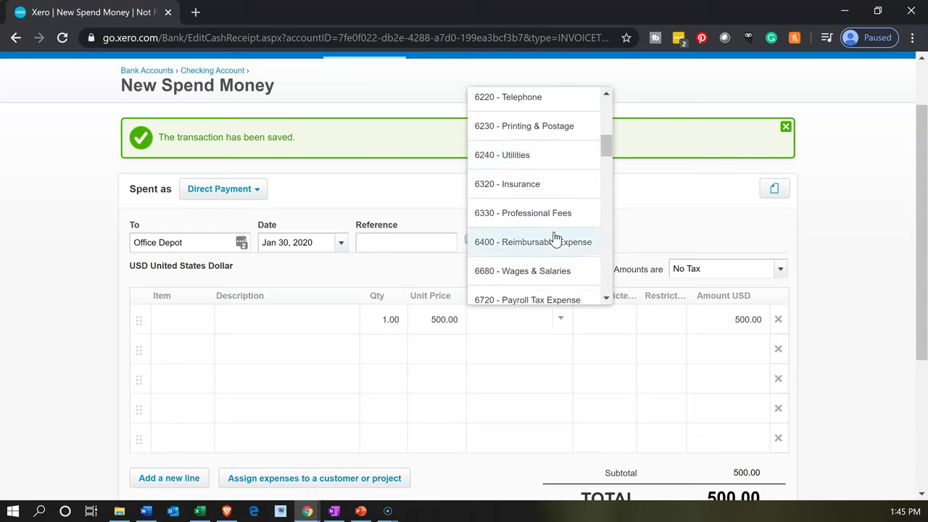
scroll(554, 238, down, 1)
scroll(554, 237, down, 1)
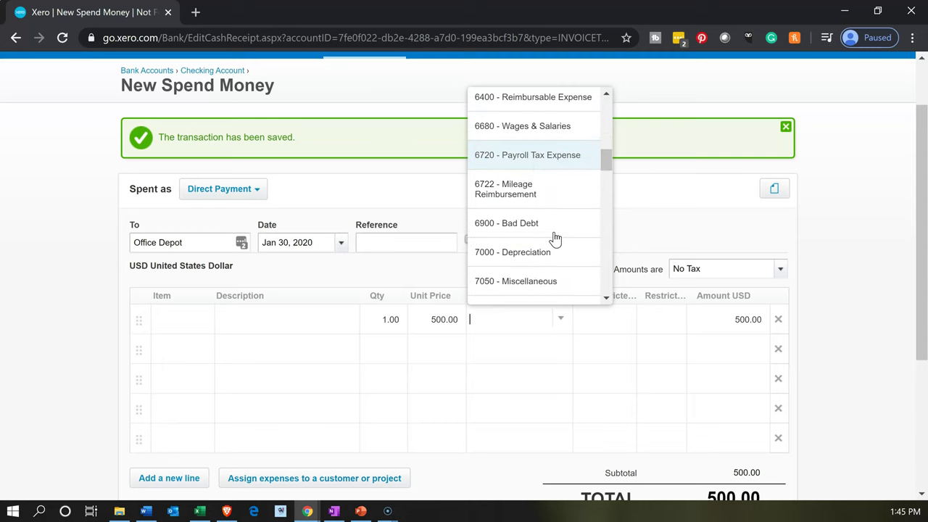
scroll(555, 237, down, 1)
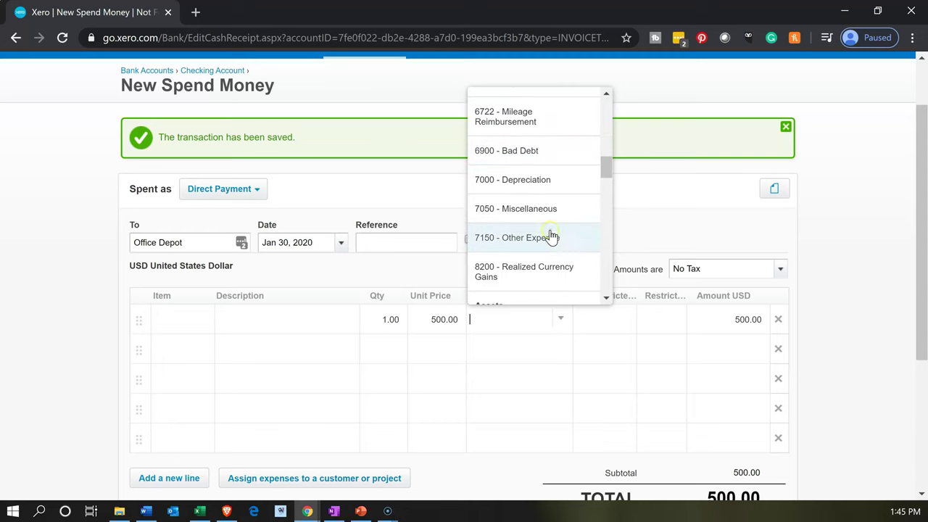
scroll(547, 267, down, 1)
scroll(547, 266, up, 4)
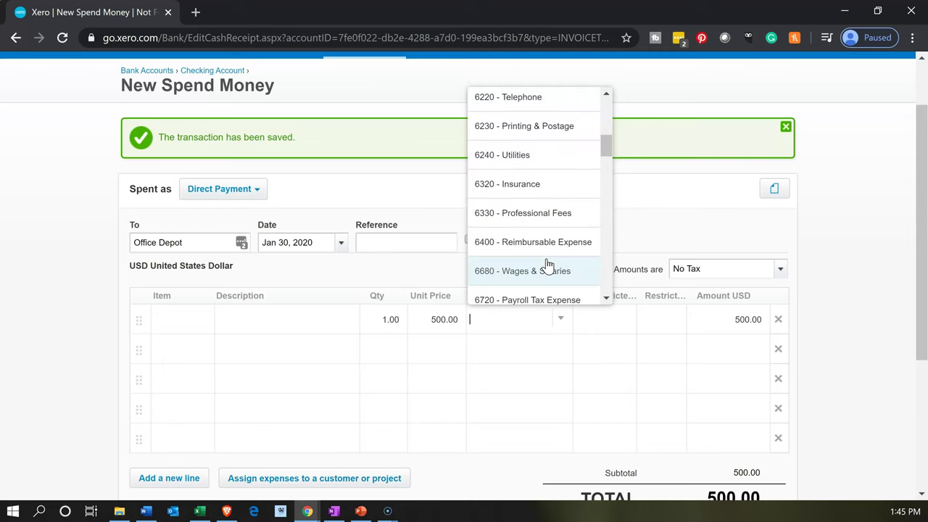
click(548, 259)
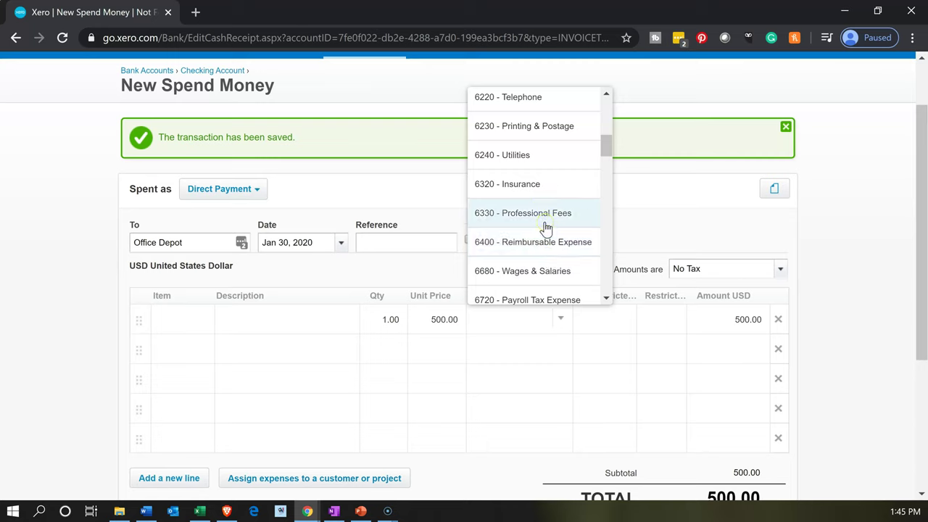
scroll(545, 228, up, 5)
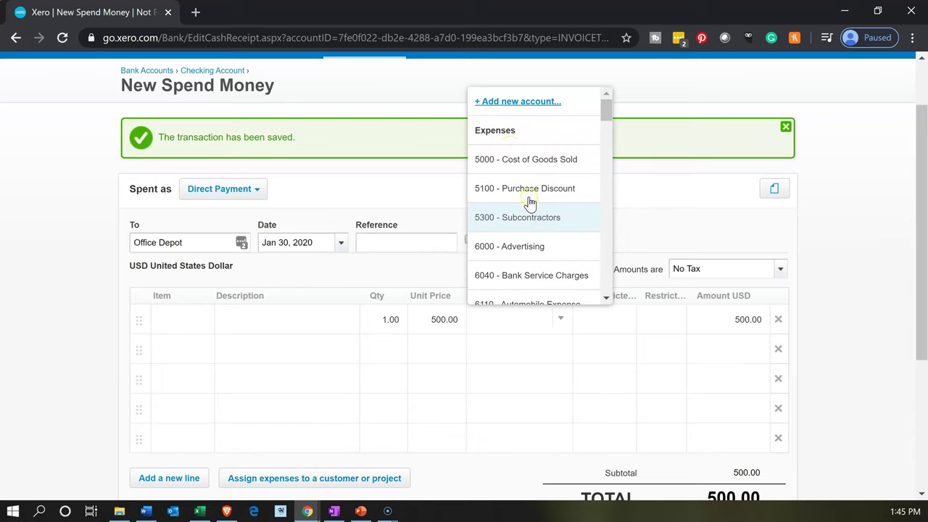
Step: Start a new account from the first line, with code 6250 and name Office Supplies
click(507, 107)
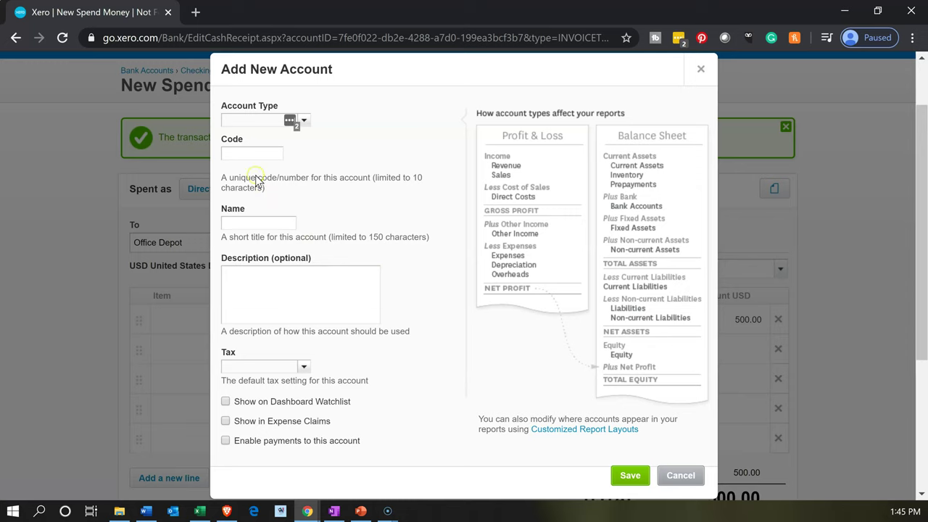
click(244, 158)
text(6250)
key(Tab)
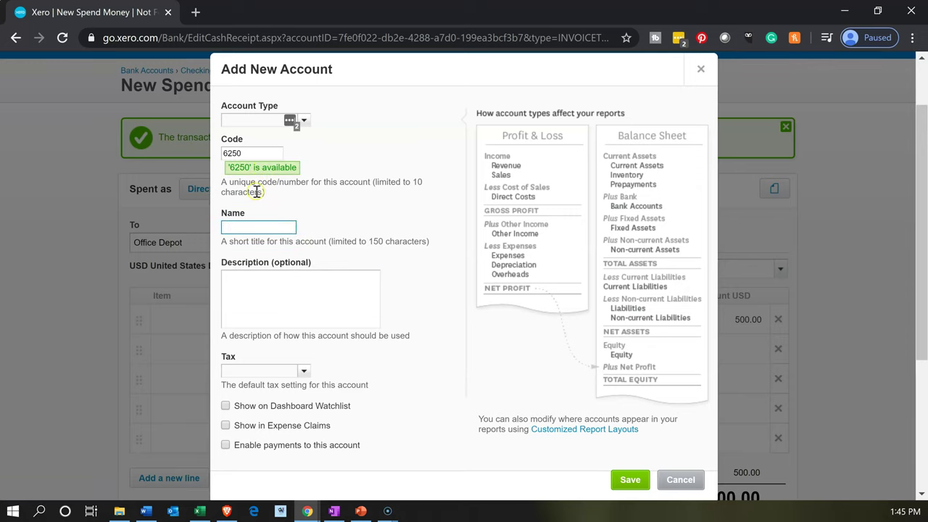
click(267, 221)
text(Office Supplies)
key(Tab)
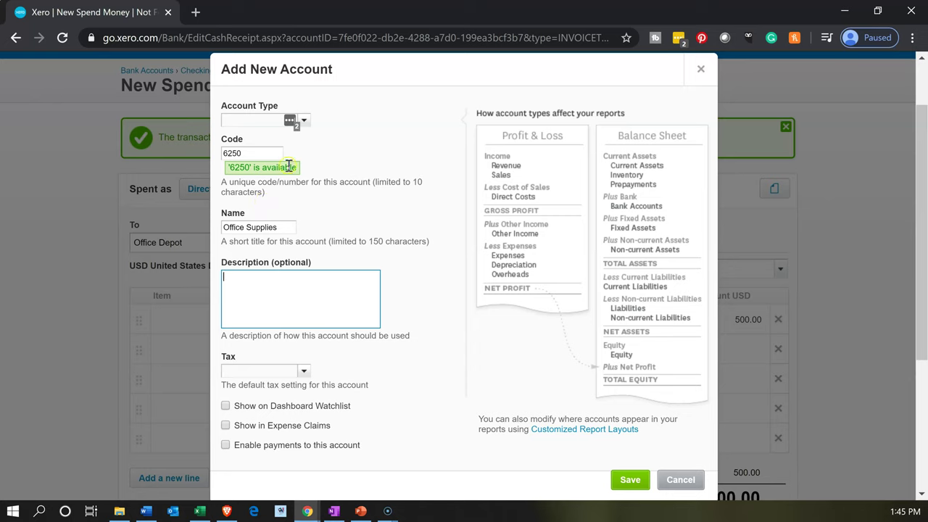
Step: Set the Office Supplies account's type to Expense
click(304, 121)
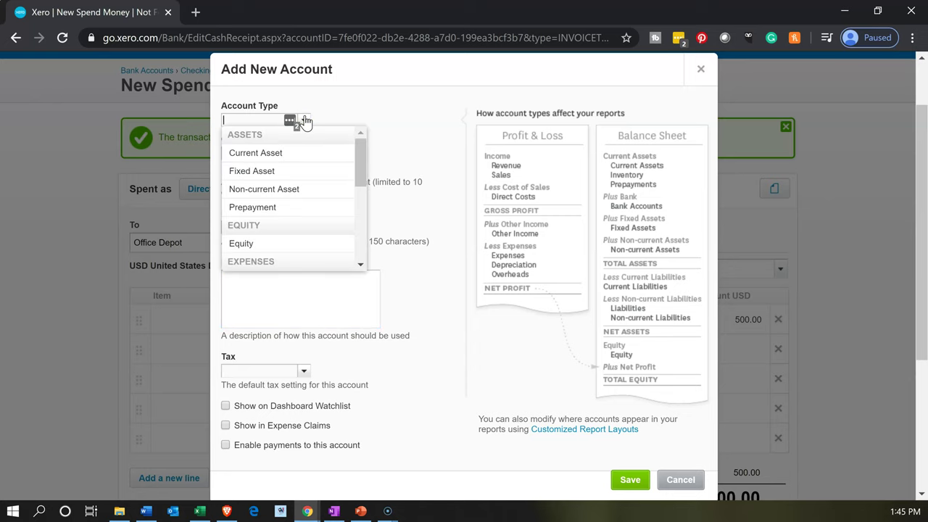
scroll(280, 193, down, 1)
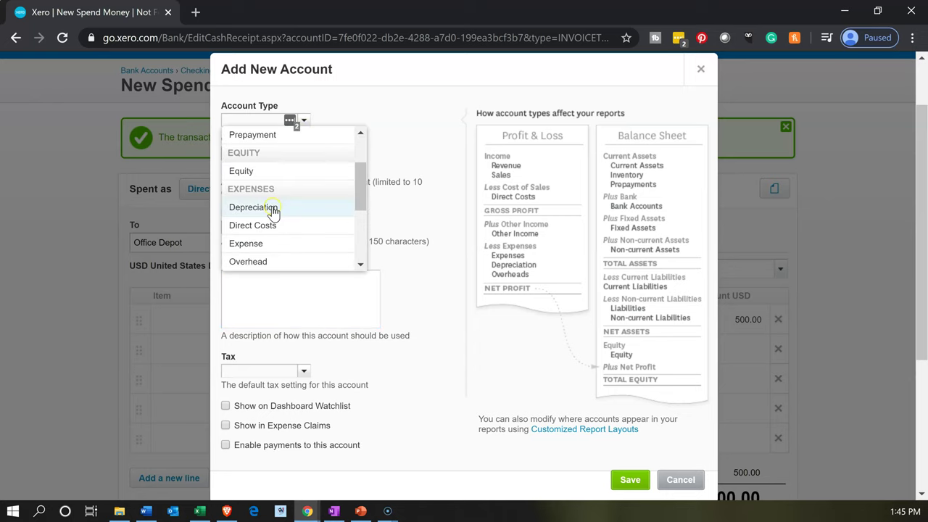
click(263, 249)
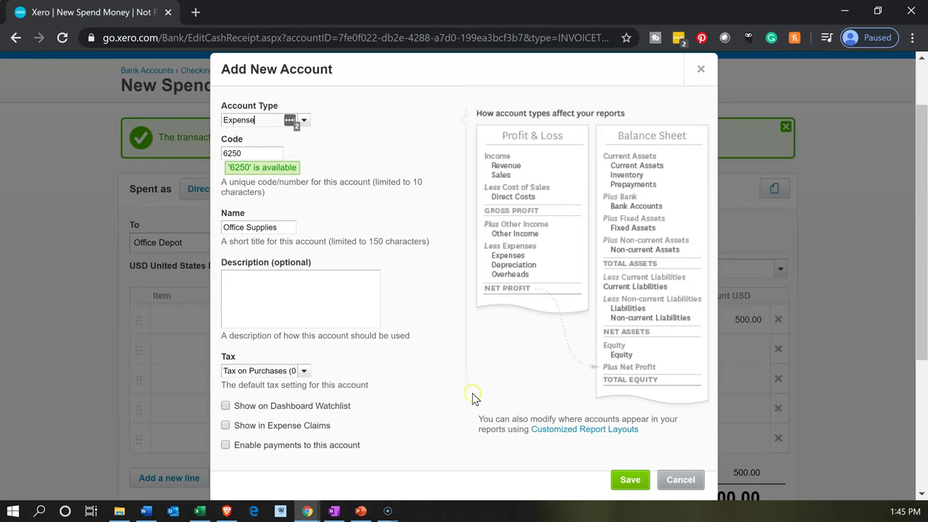
Step: Save the new Office Supplies account, then save the Office Depot payment and open another blank spend money transaction
click(623, 481)
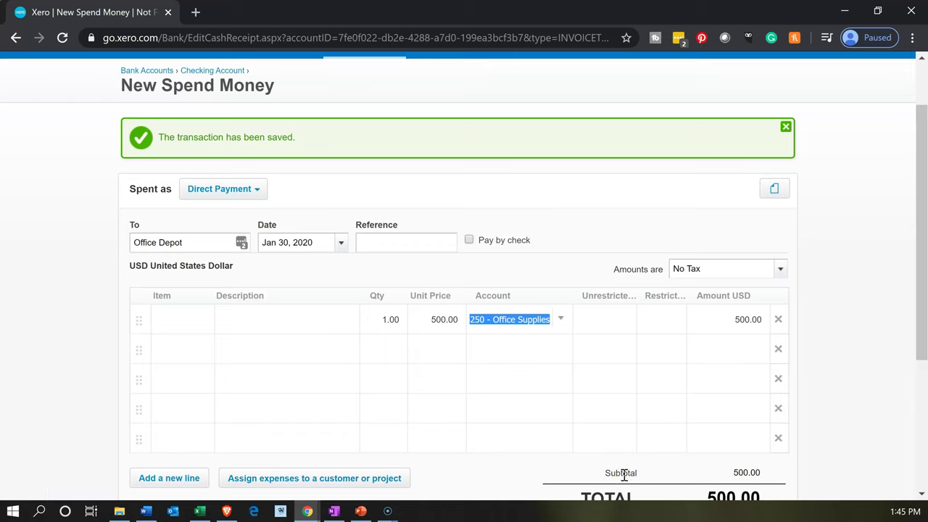
scroll(623, 475, down, 1)
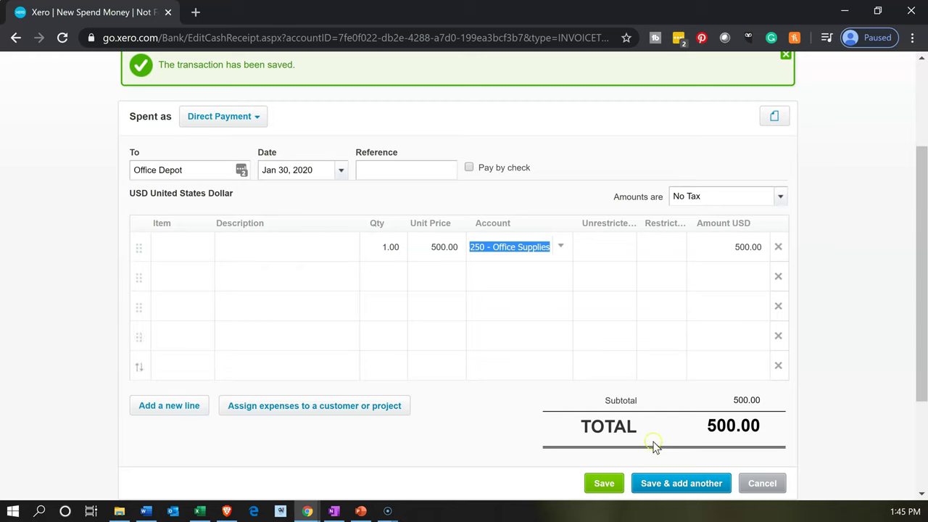
click(660, 491)
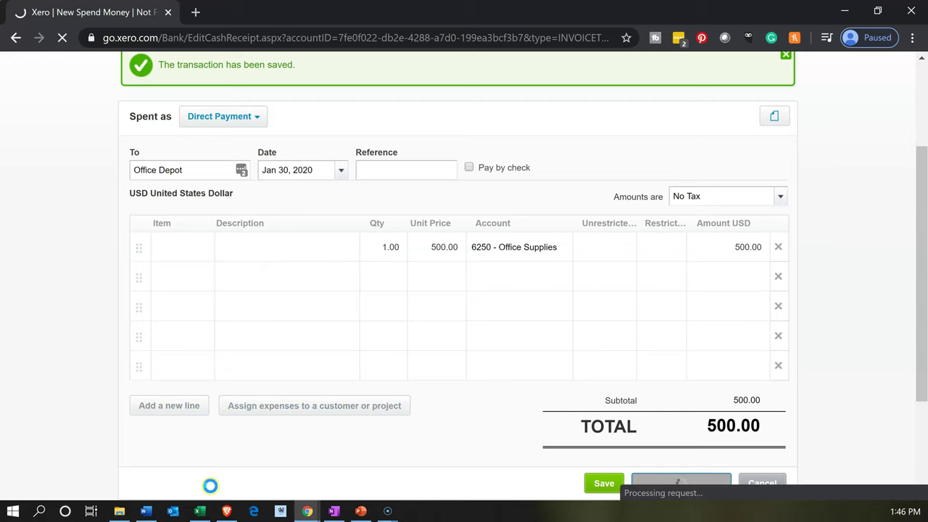
Step: Switch to the Excel worksheet and fill entry 6e, the supplies expense and accounts payable rows, with green
click(203, 512)
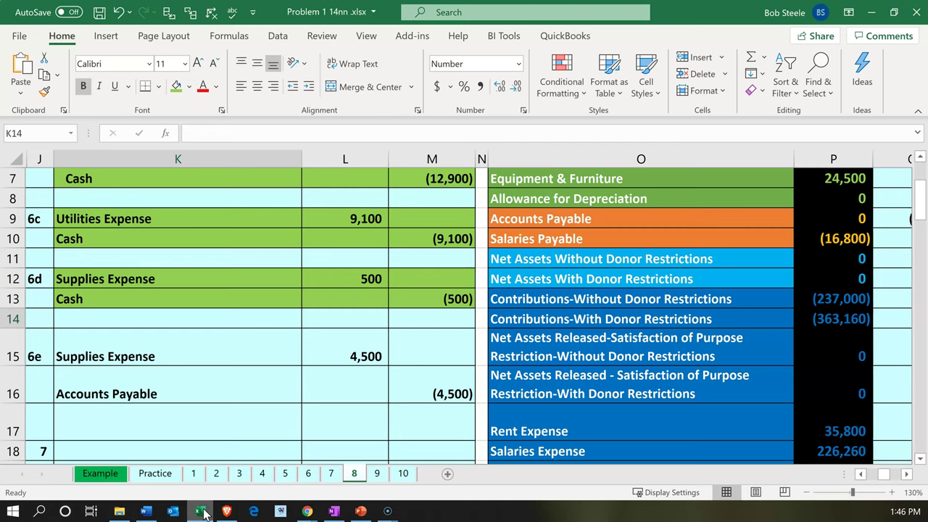
click(159, 369)
mouse_move(137, 347)
mouse_down()
mouse_move(338, 353)
mouse_move(420, 388)
mouse_up()
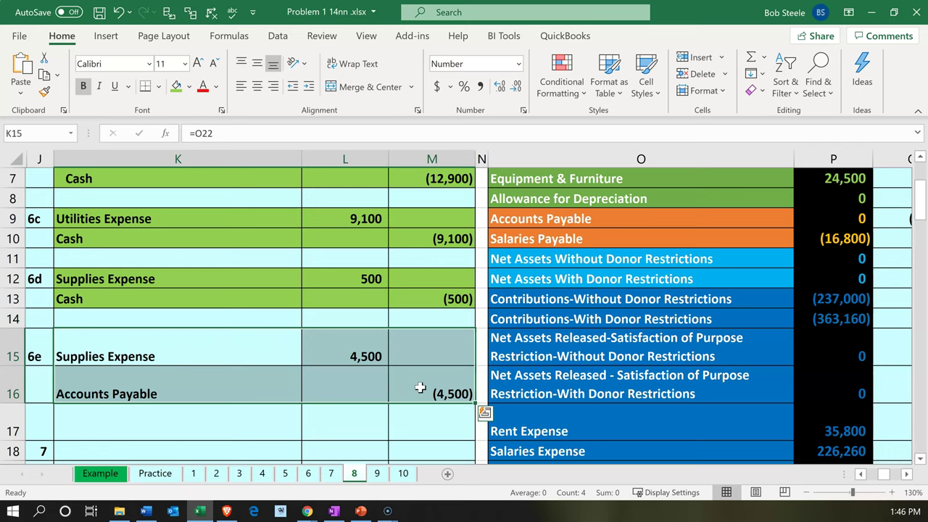
right_click(261, 395)
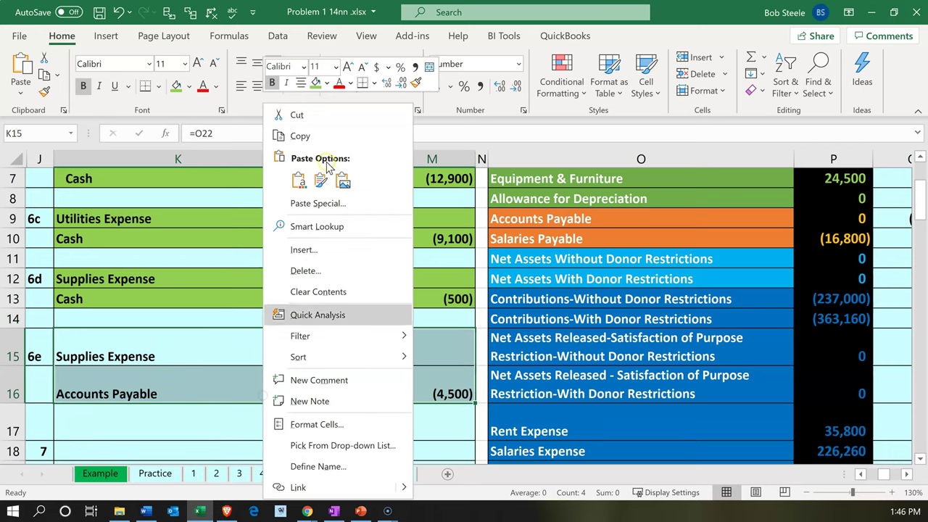
click(315, 82)
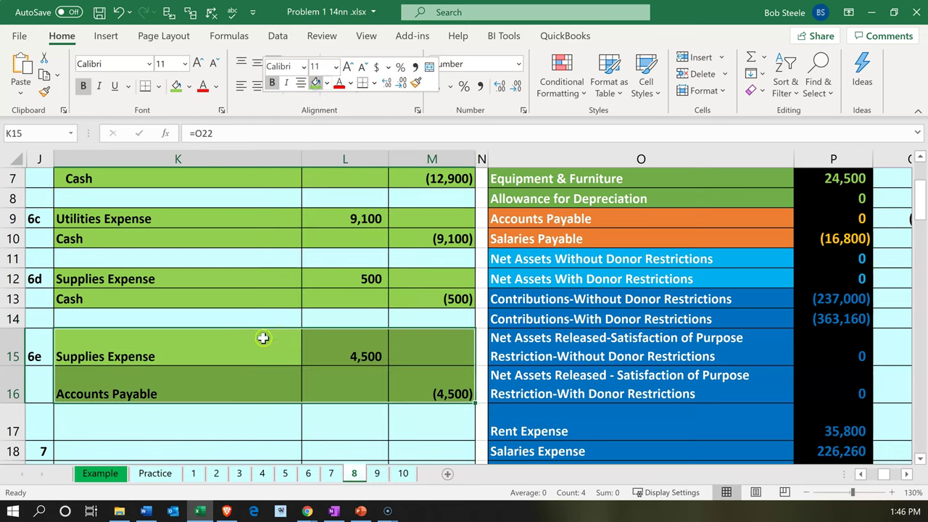
click(250, 388)
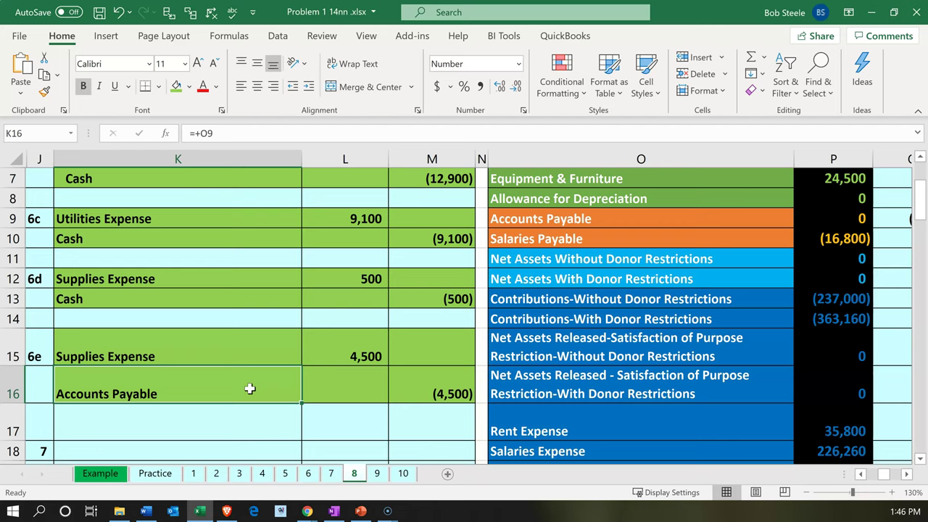
click(402, 395)
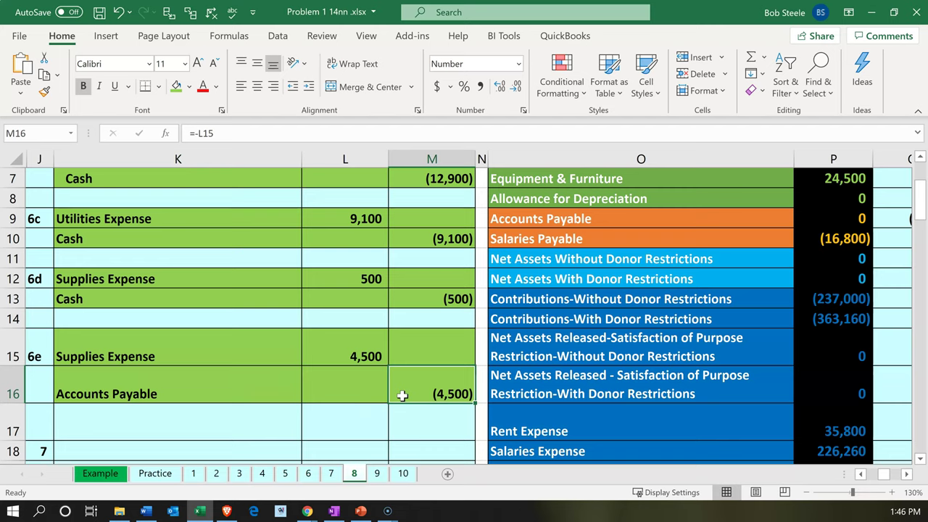
Step: Return to Xero in the browser and start a new bill
click(207, 511)
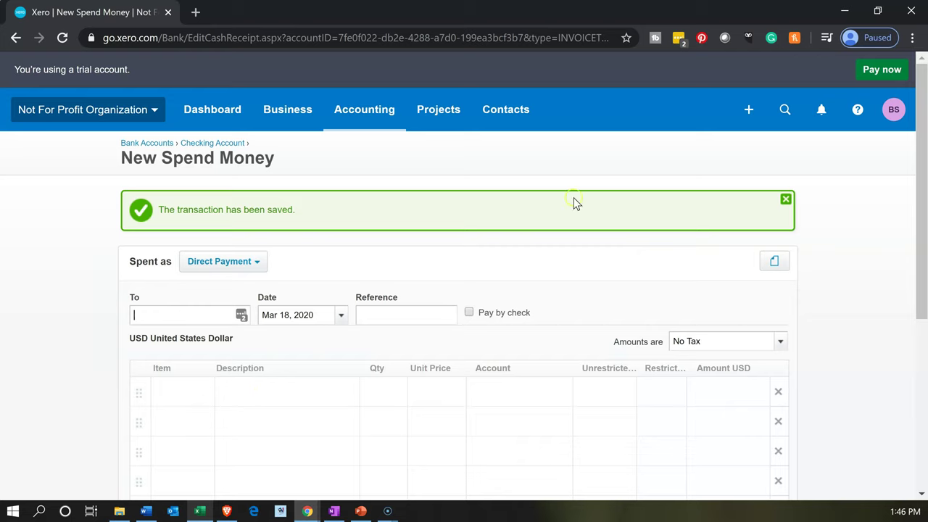
click(748, 110)
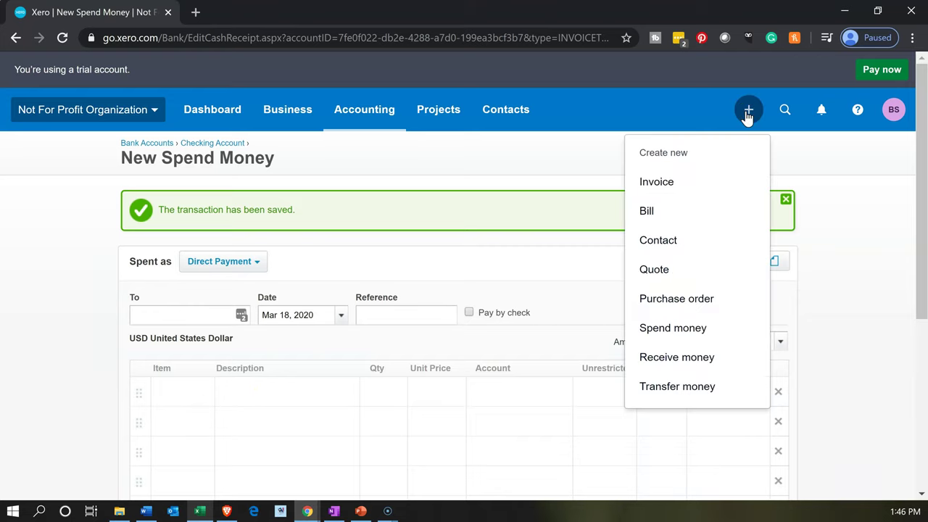
click(702, 194)
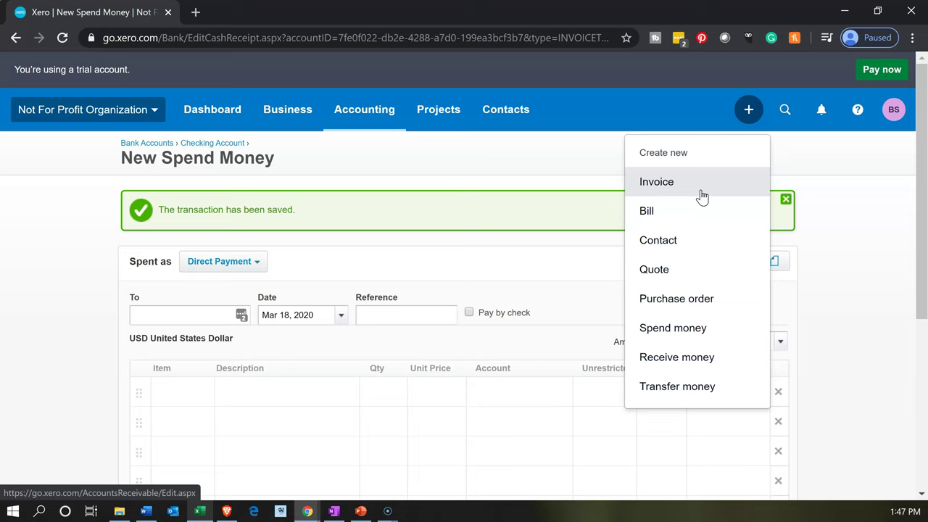
click(688, 225)
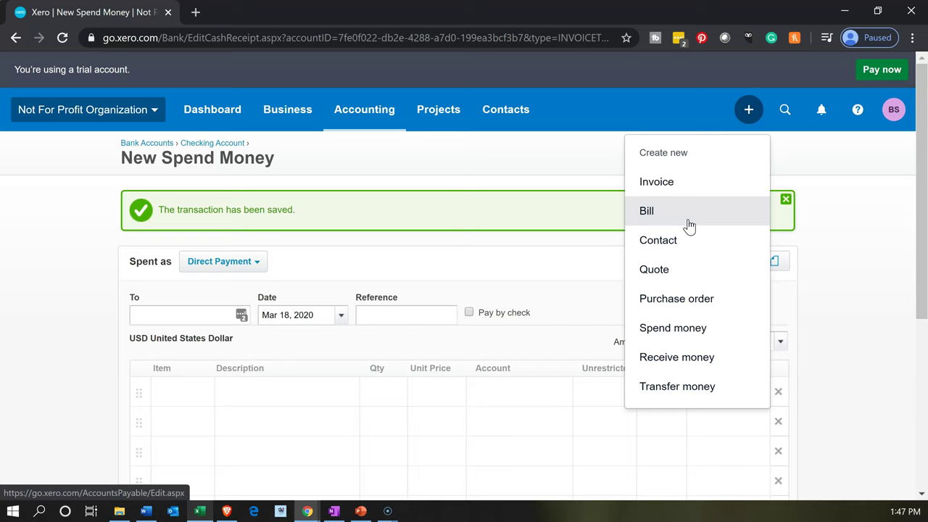
click(689, 227)
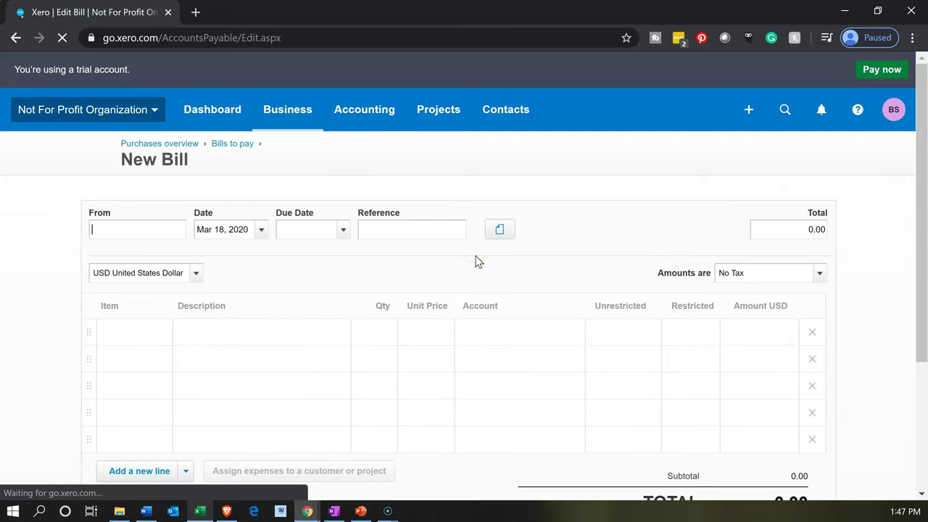
Step: Set Office Depot as the supplier the bill is from
click(169, 184)
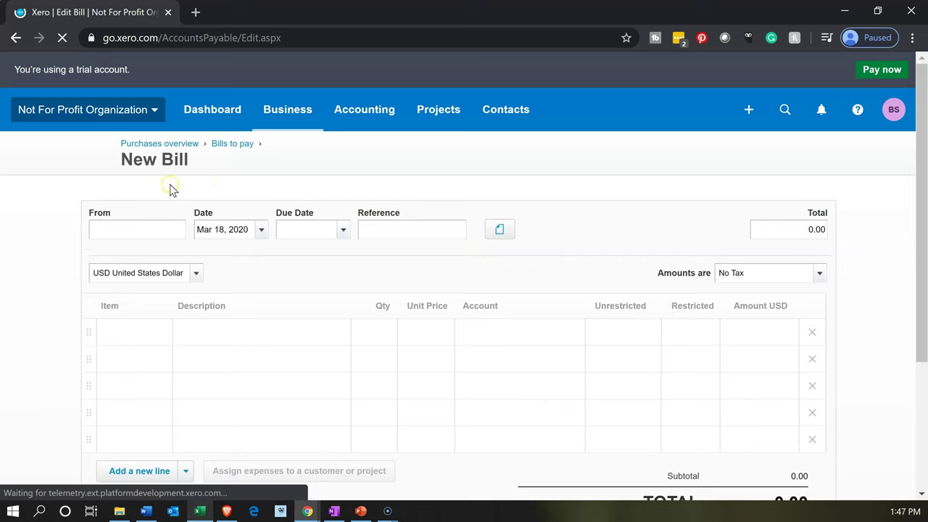
click(159, 180)
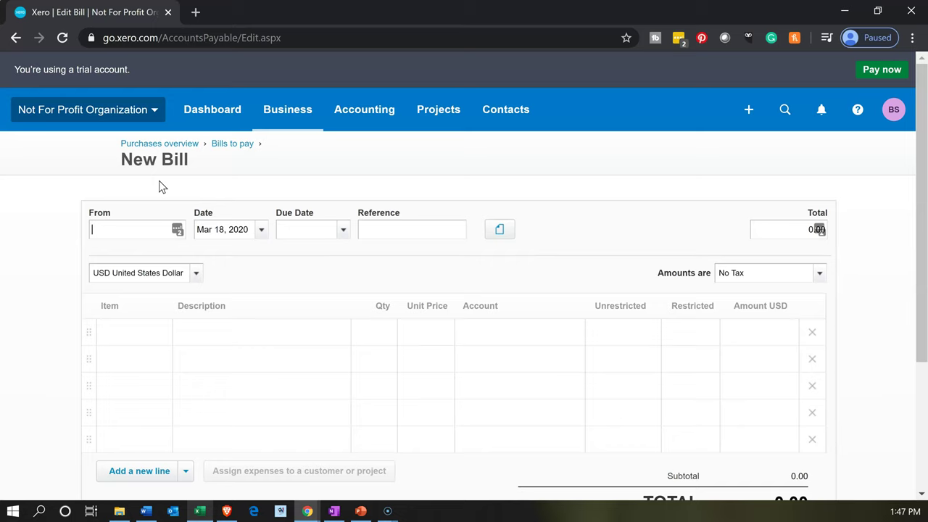
text(Off)
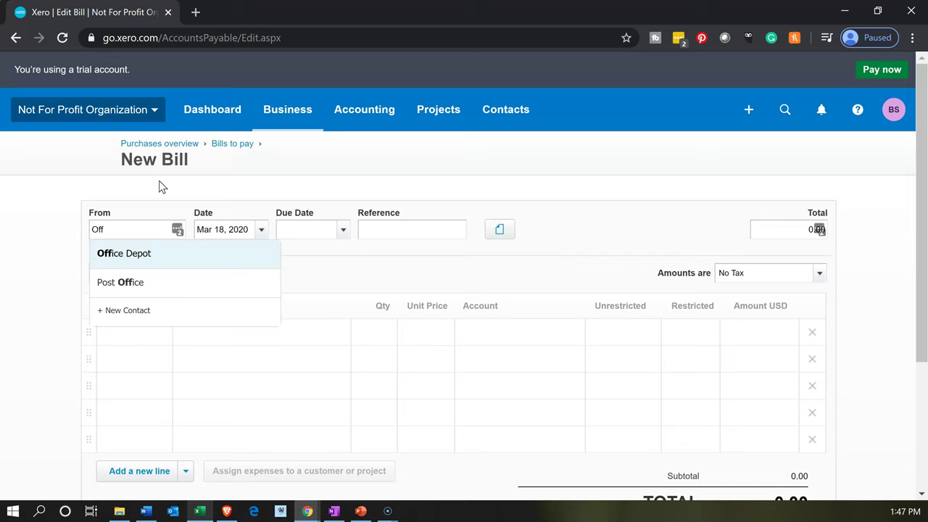
key(Down)
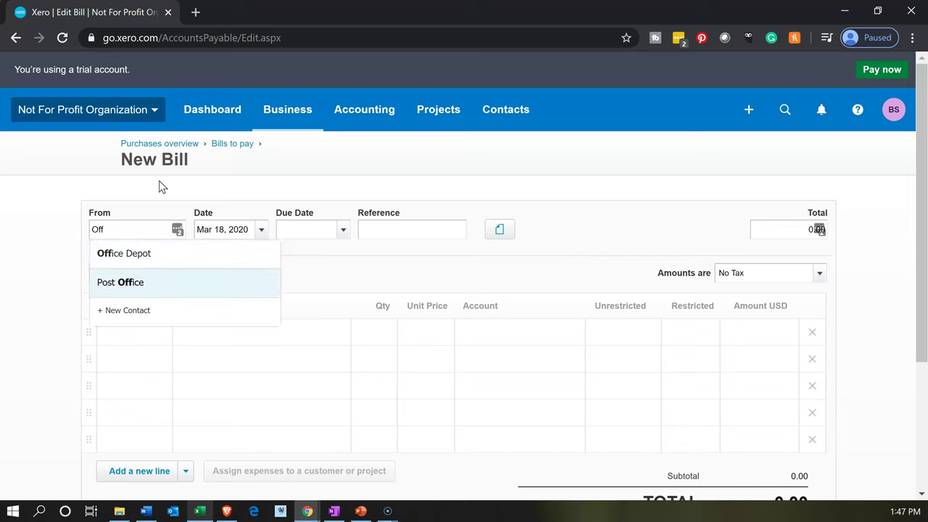
key(Up)
key(Tab)
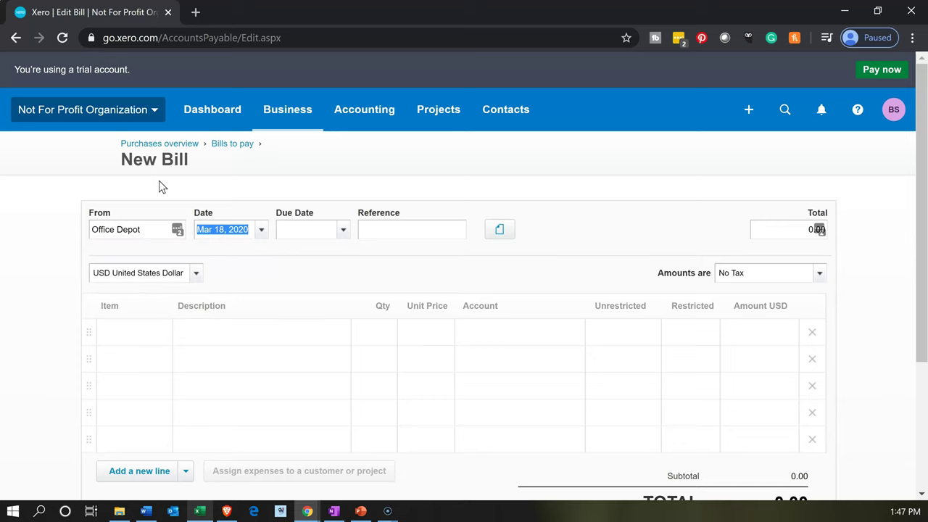
Step: Set the bill's date to Jan 30, 2020 and its due date to Feb 29, 2020
click(258, 239)
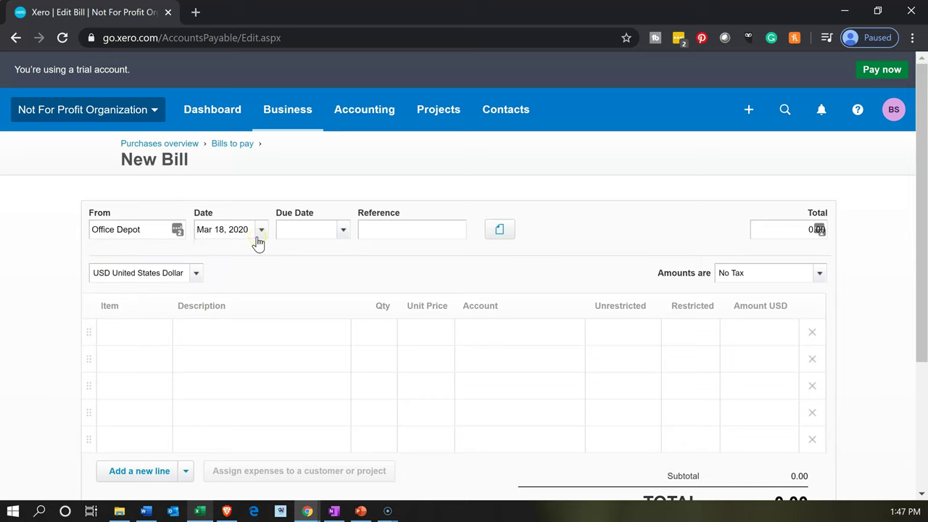
click(211, 255)
click(211, 255)
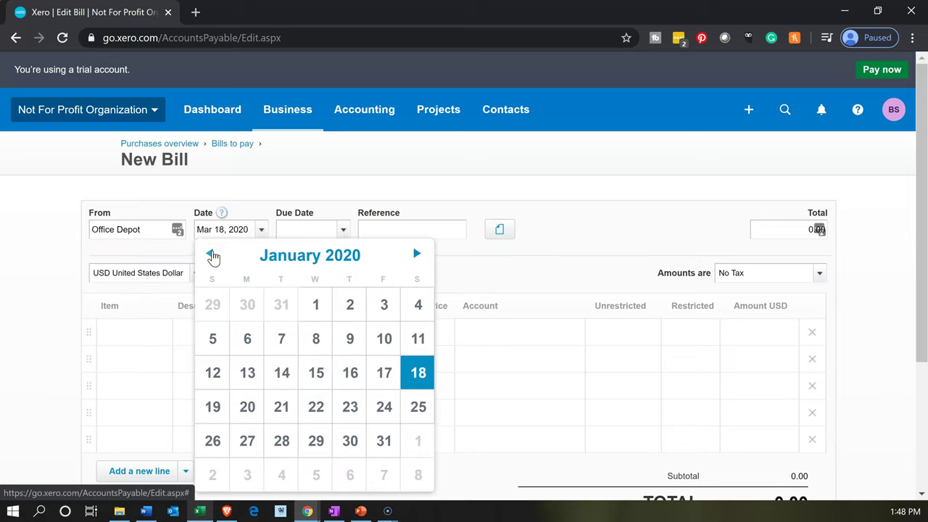
click(353, 444)
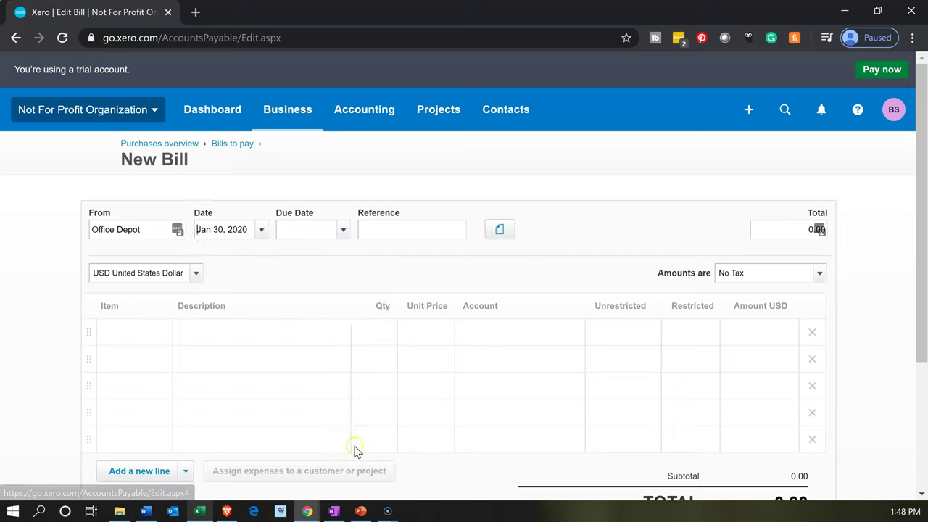
click(344, 232)
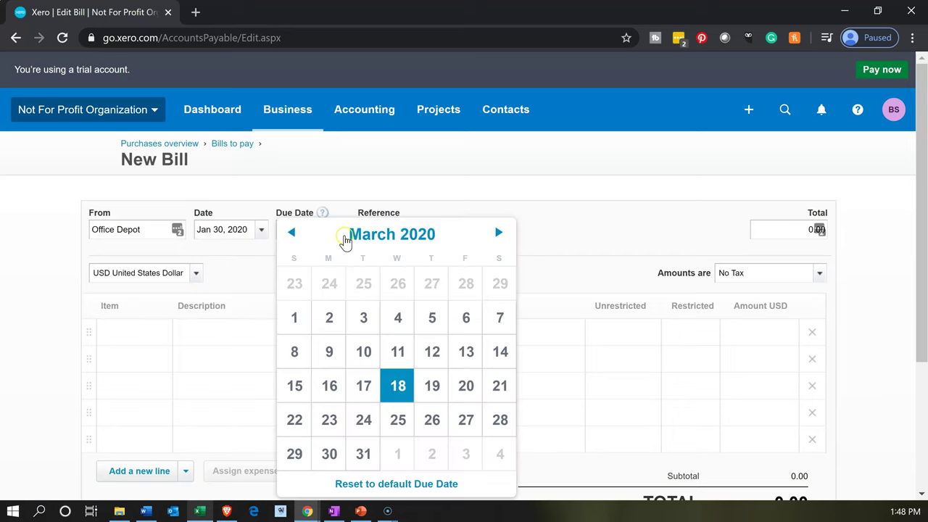
click(291, 233)
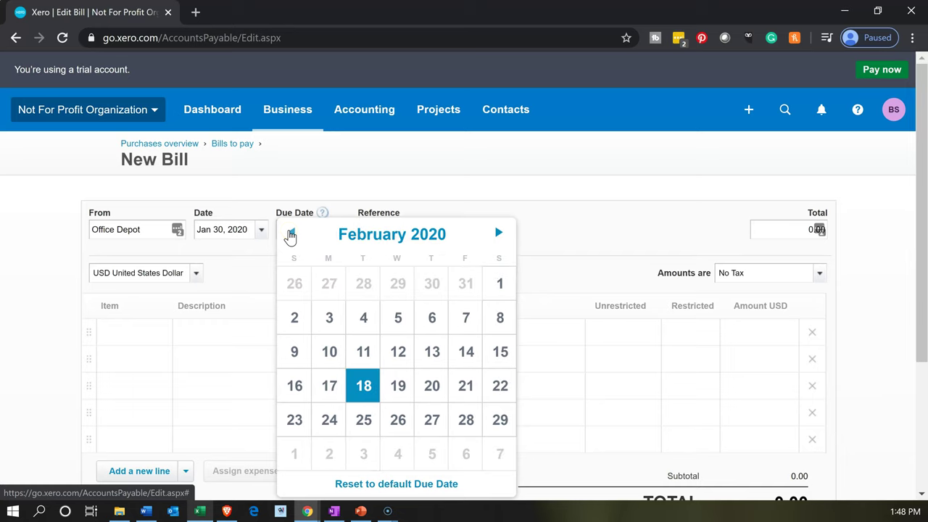
click(500, 421)
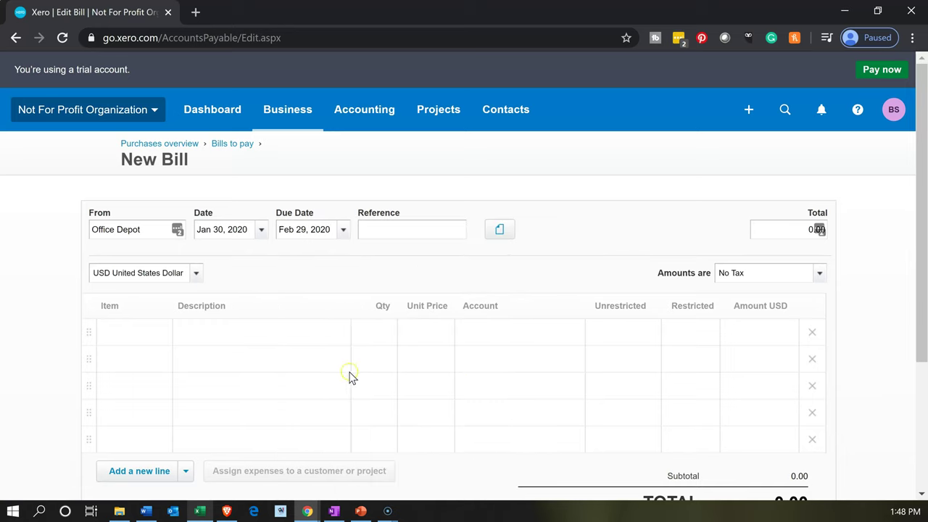
Step: Set the bill's first line to quantity 1 and unit price 4500, checking the supplies amount in the Excel worksheet
scroll(349, 377, down, 1)
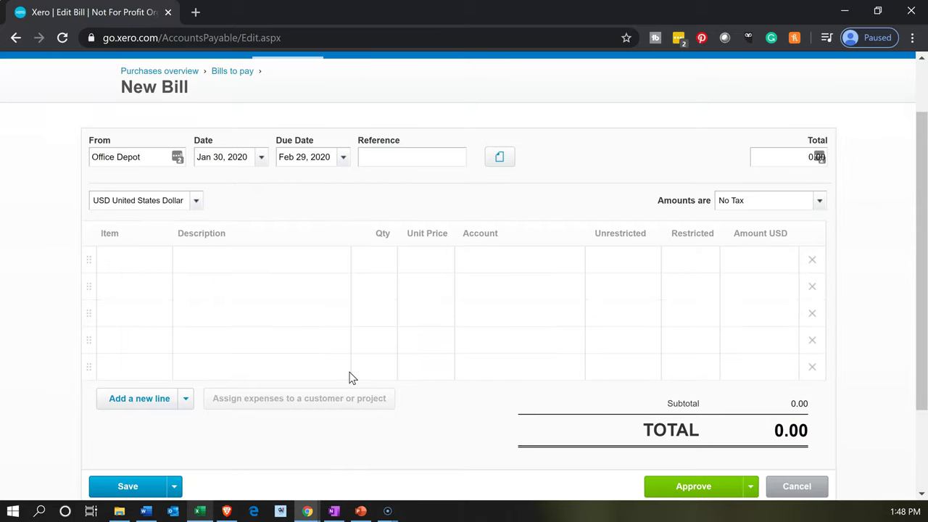
click(357, 266)
text(1)
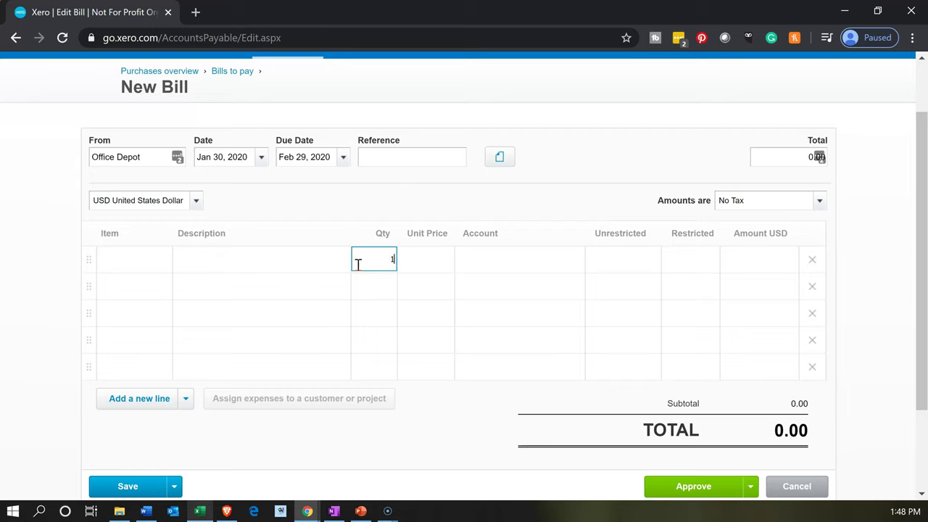
key(Tab)
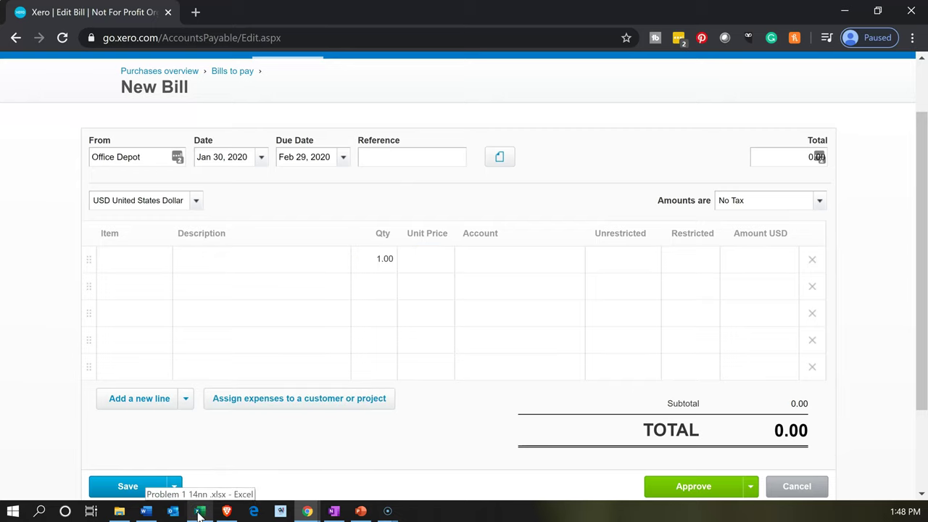
click(199, 512)
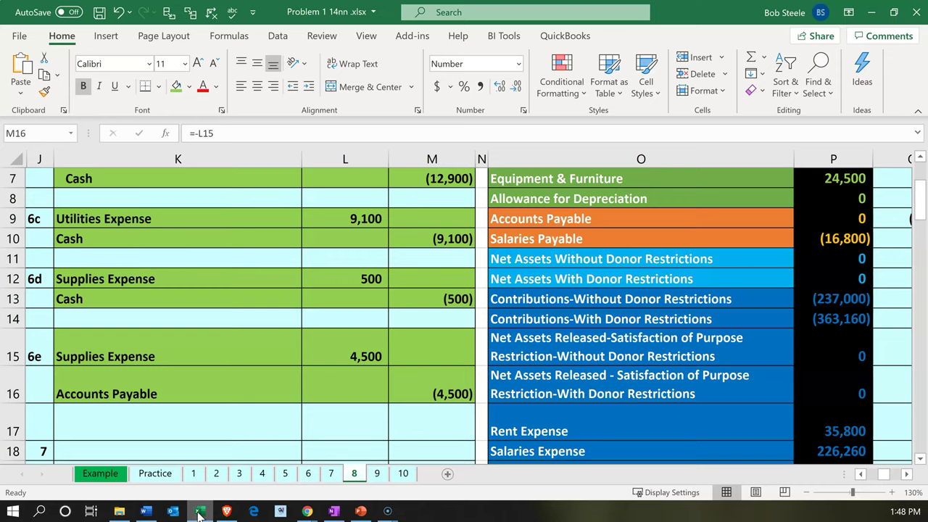
click(307, 512)
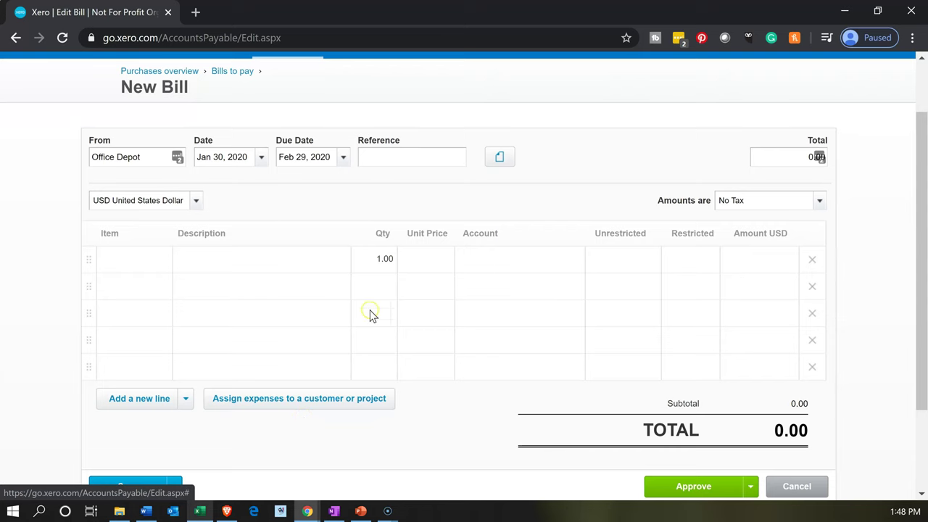
click(428, 266)
text(4)
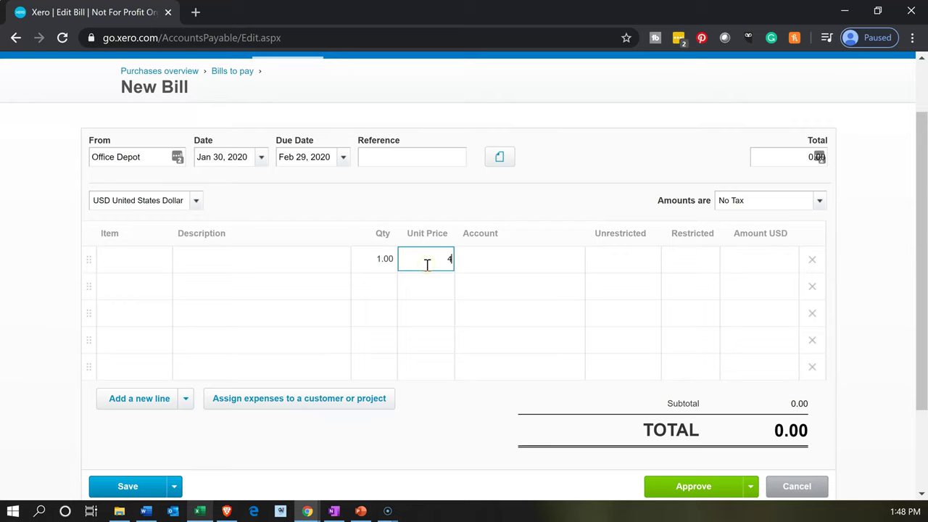
text(750)
key(BackSpace)
key(BackSpace)
key(BackSpace)
text(500)
key(Tab)
Step: Assign the bill's first line to the account 6250 - Office Supplies
click(573, 268)
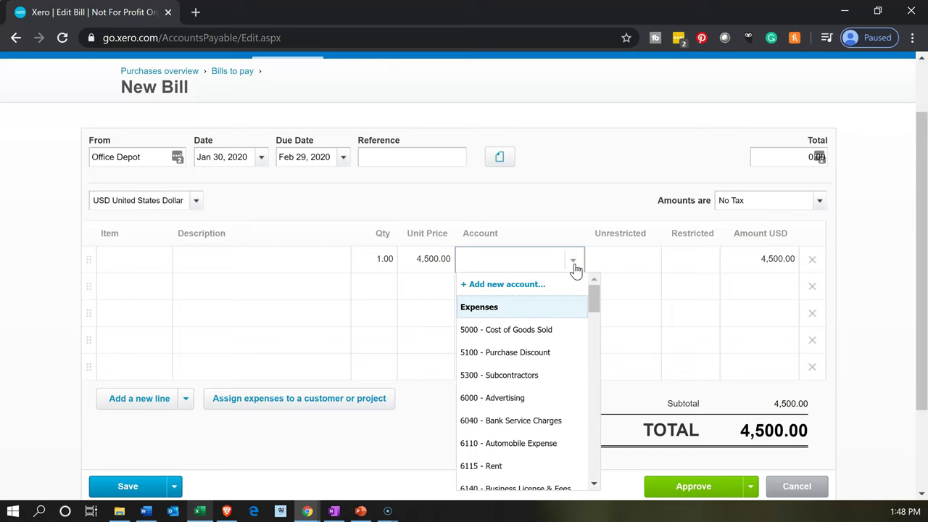
scroll(554, 348, down, 1)
click(556, 349)
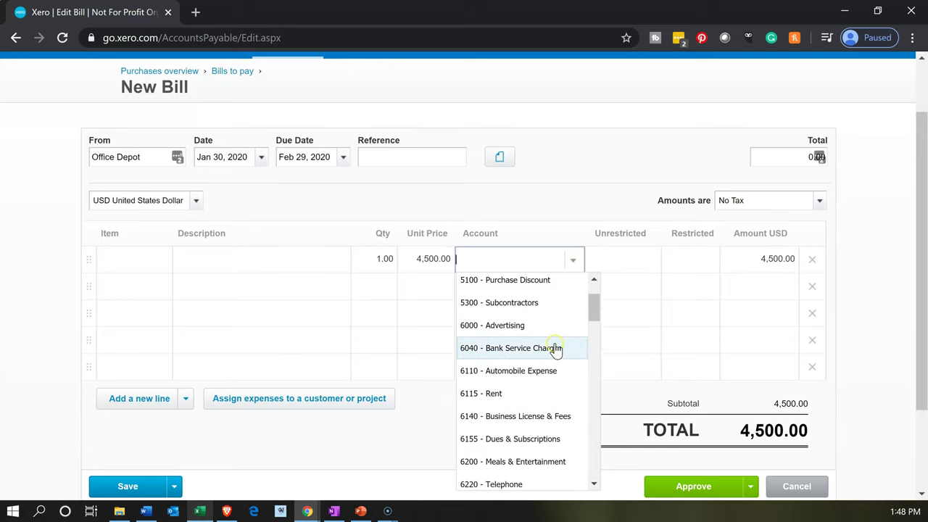
scroll(556, 349, down, 2)
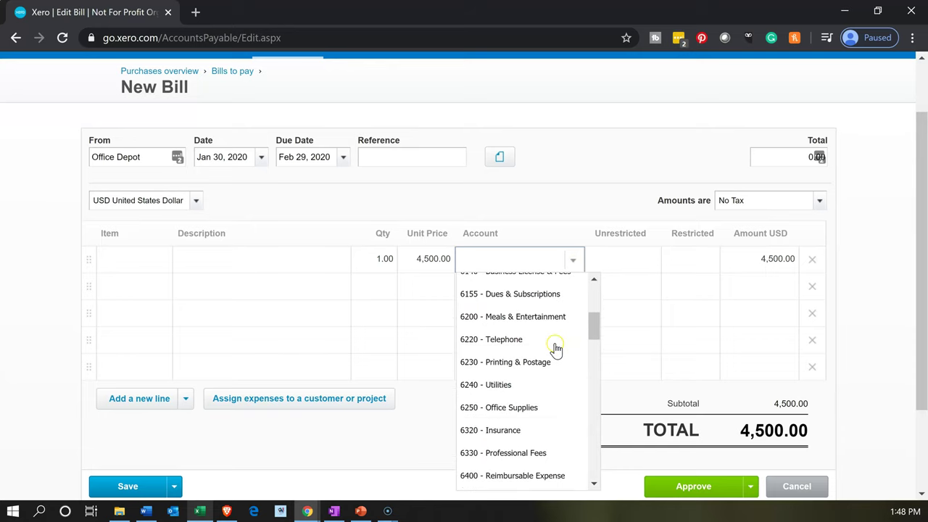
click(531, 411)
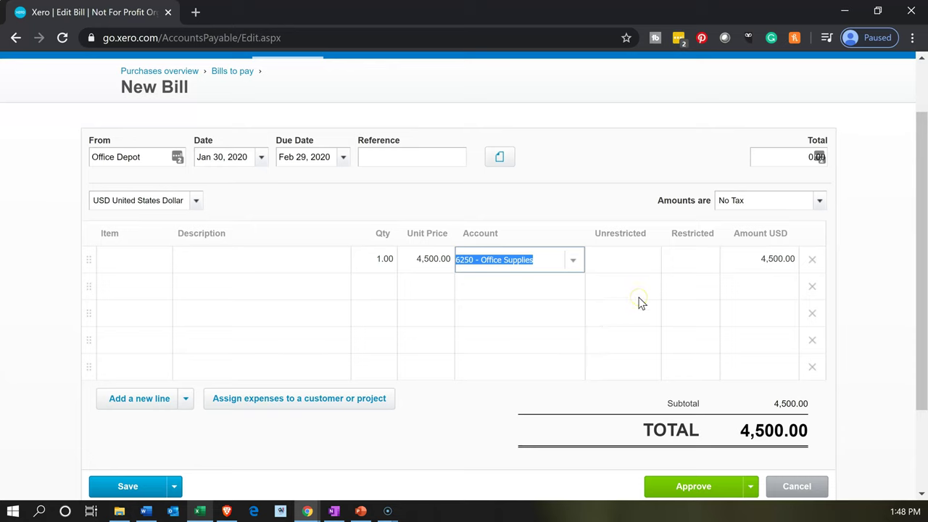
Step: Review the Office Depot bill's details and approve it for payment
click(458, 406)
click(458, 409)
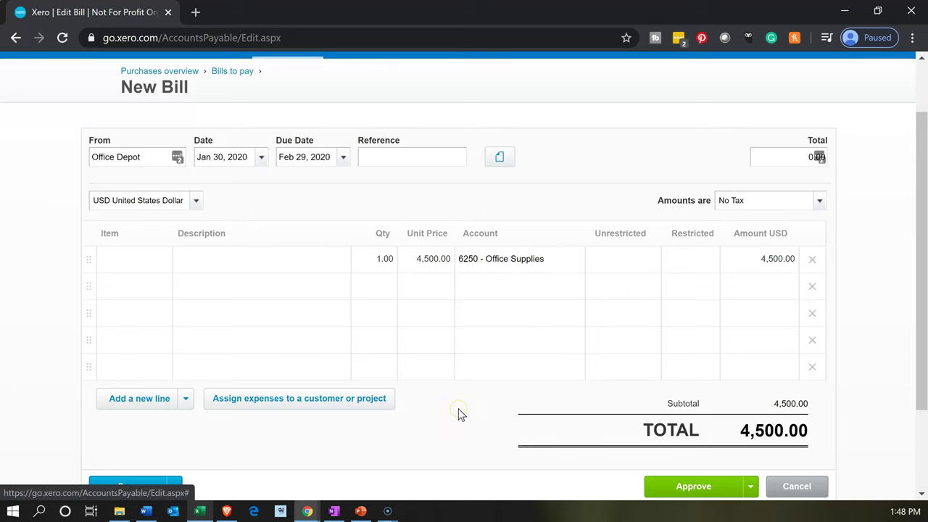
scroll(459, 414, up, 1)
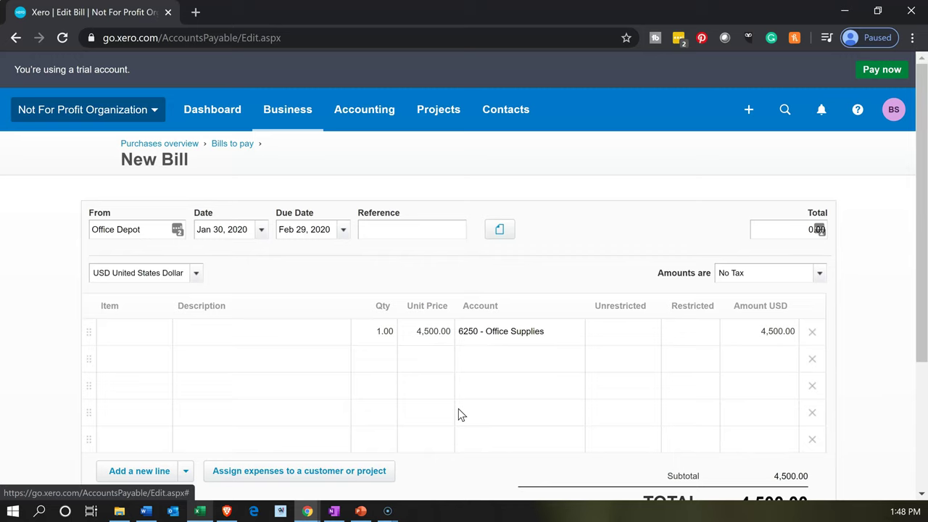
scroll(462, 414, down, 2)
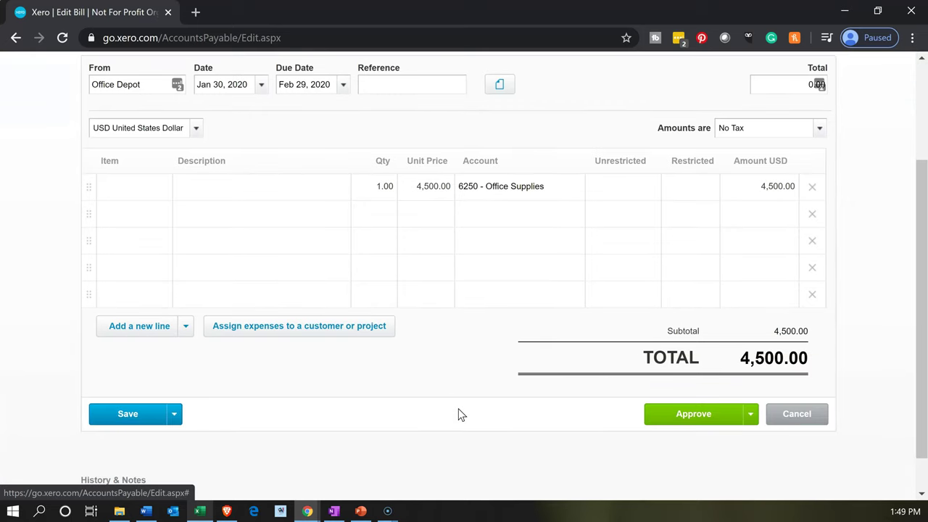
click(656, 418)
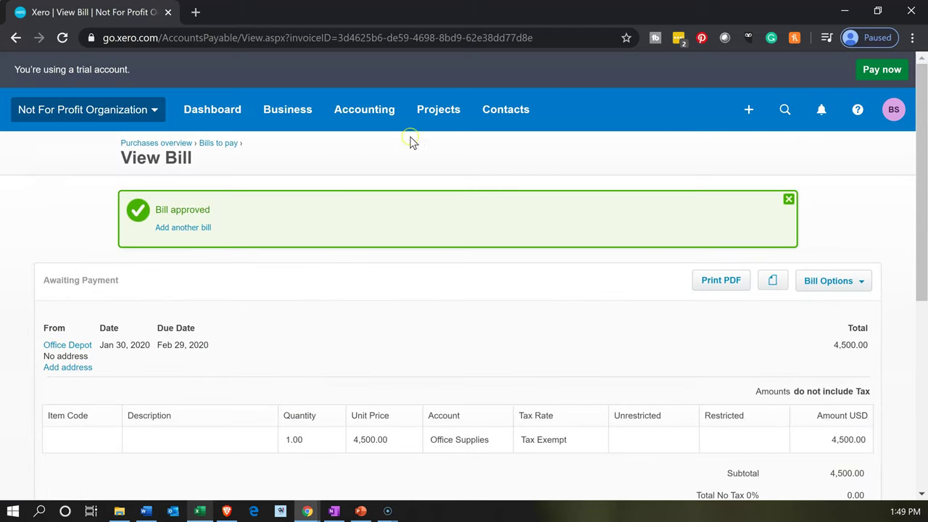
Step: Run the Balance Sheet report as of Jan 31, 2020
click(387, 120)
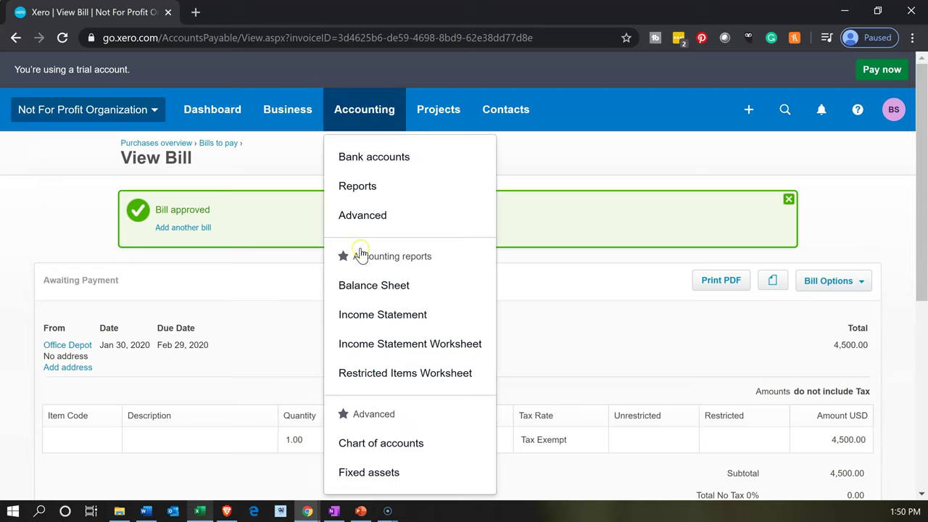
click(365, 286)
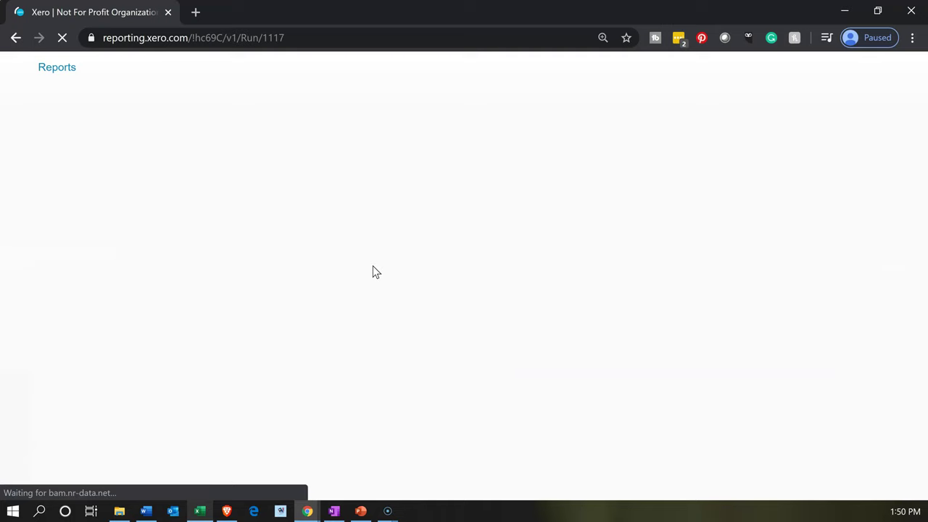
click(380, 266)
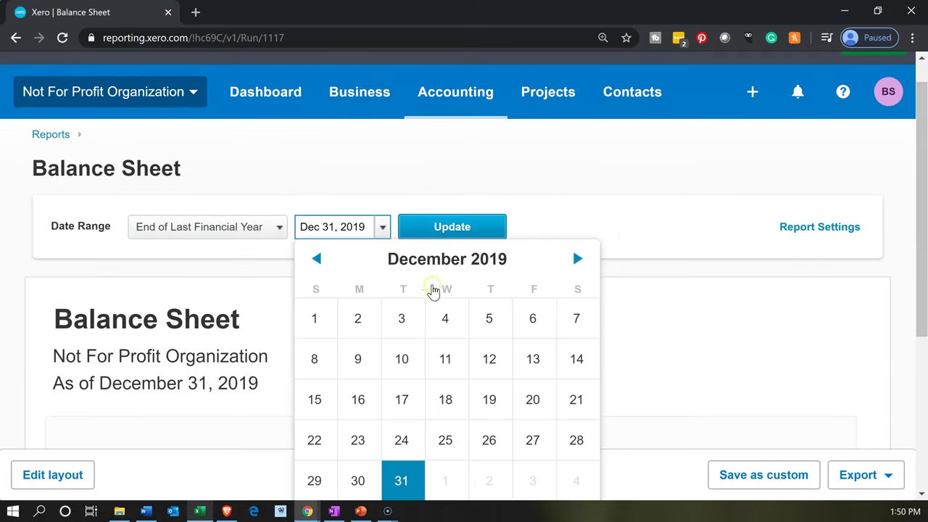
click(578, 261)
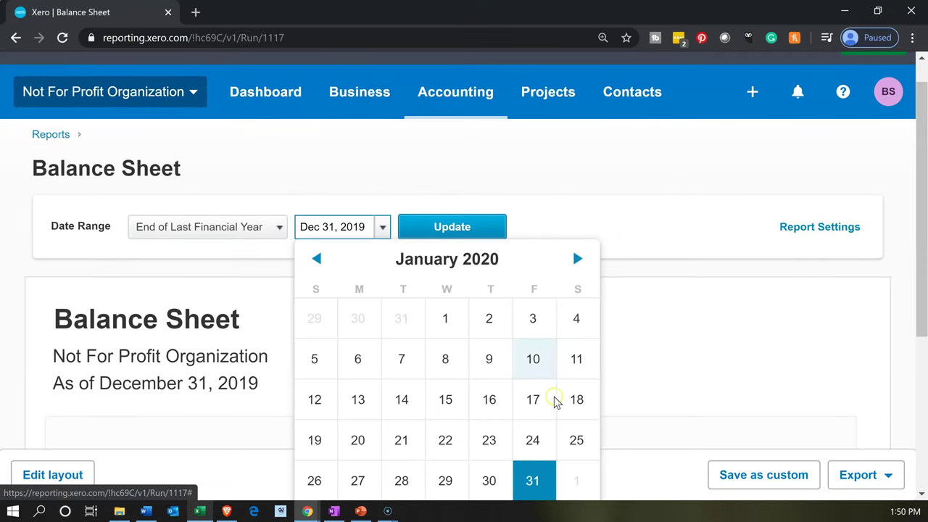
click(534, 481)
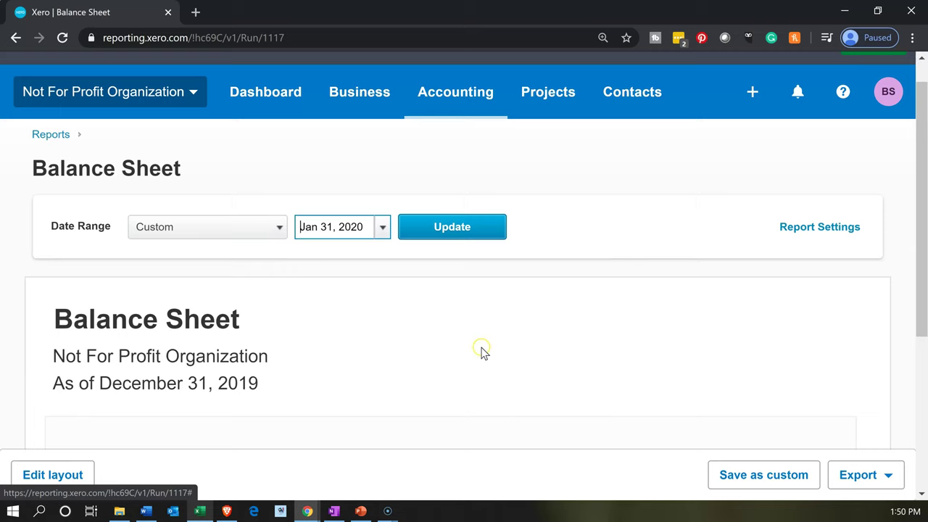
click(448, 239)
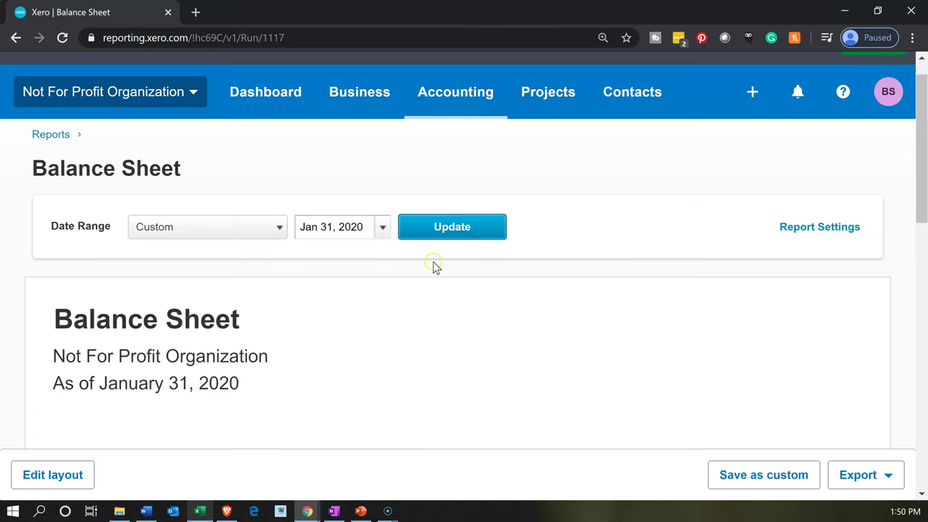
Step: Duplicate the Balance Sheet browser tab and open the Income Statement report in the original tab
right_click(126, 12)
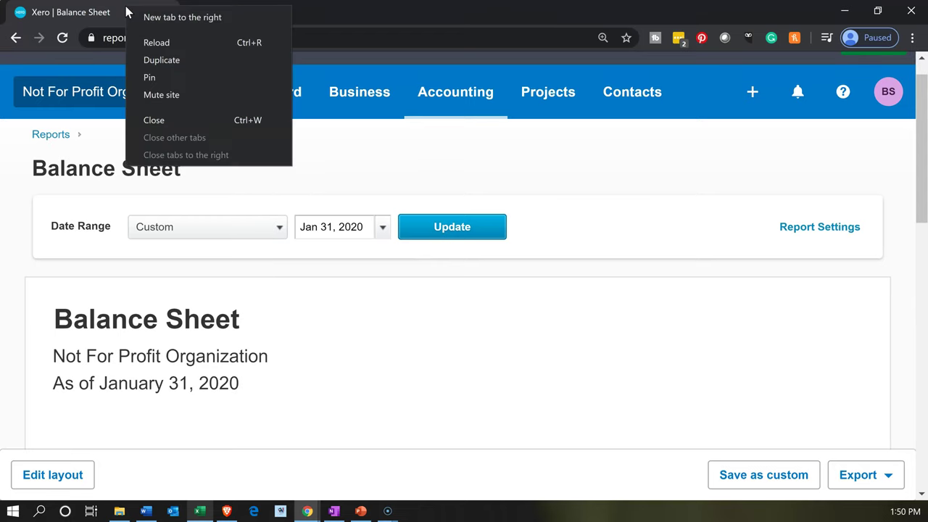
click(143, 61)
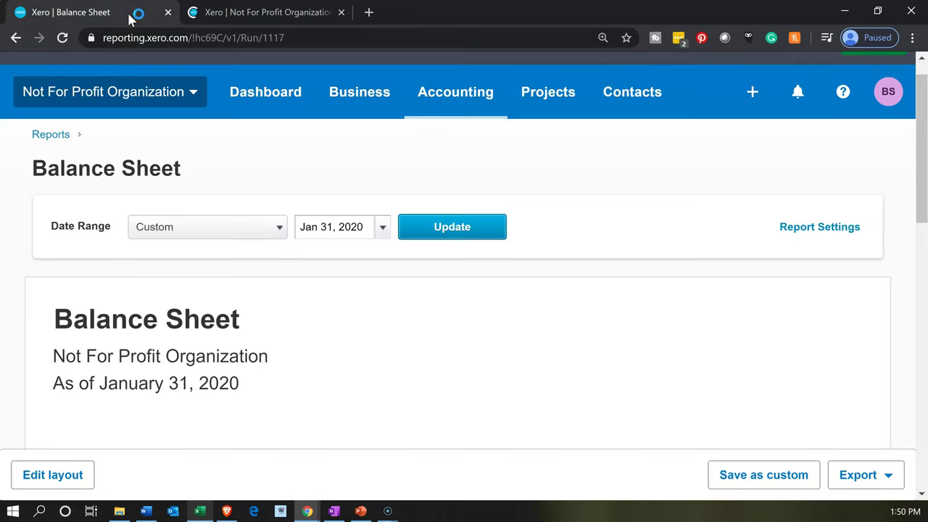
click(440, 94)
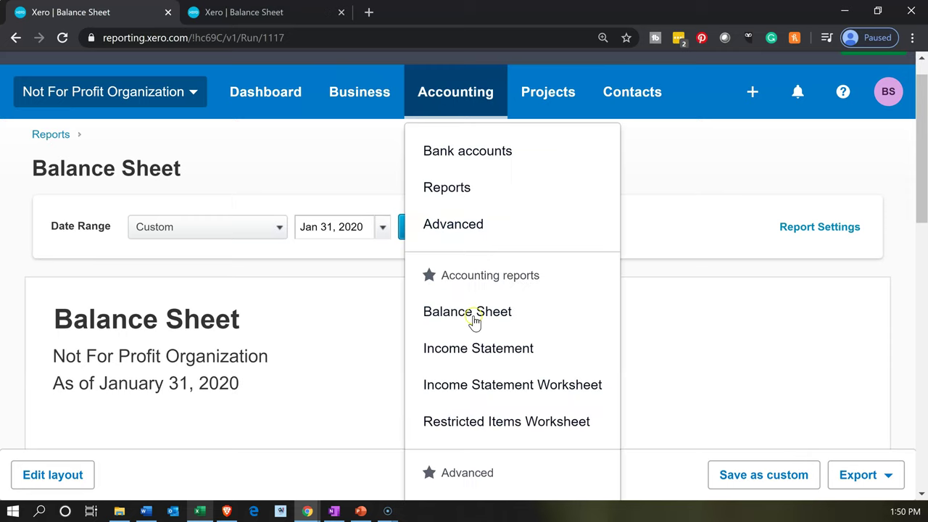
click(479, 348)
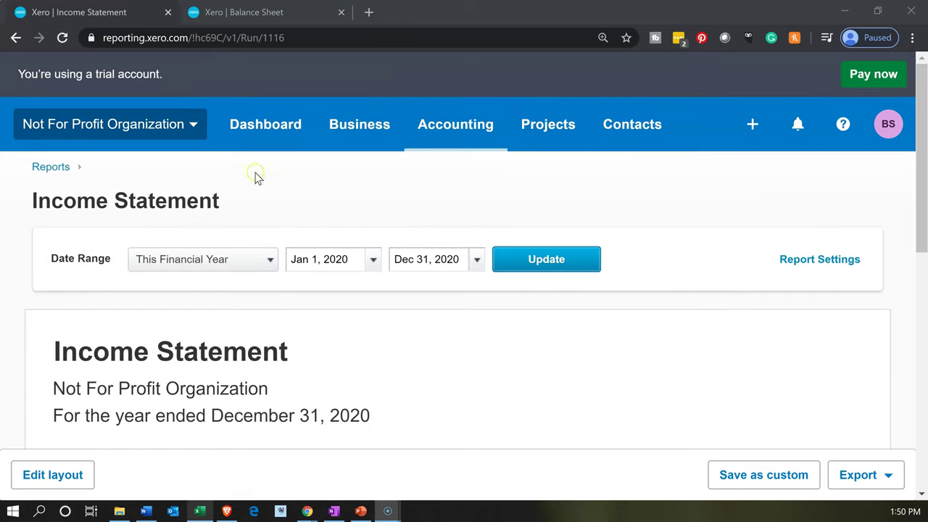
Step: Duplicate the Income Statement browser tab and open the Income Statement Worksheet in the original tab
right_click(119, 16)
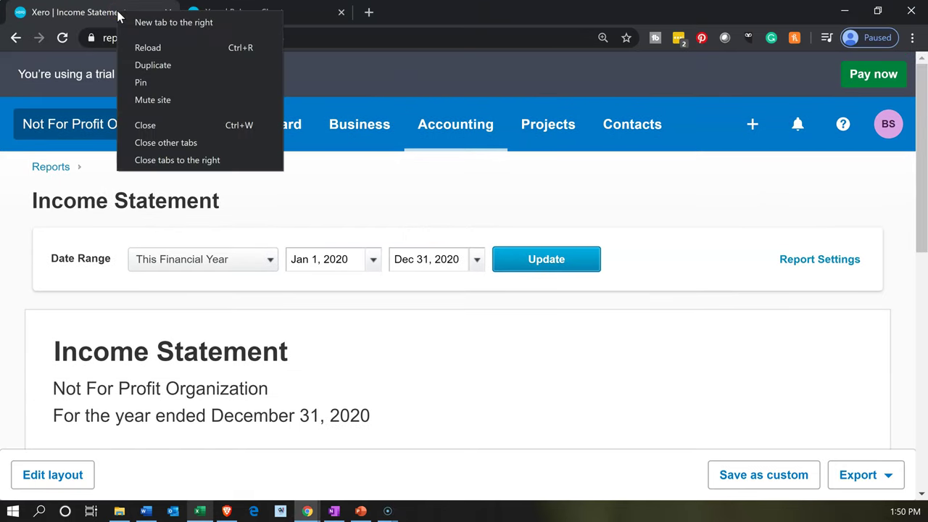
click(153, 65)
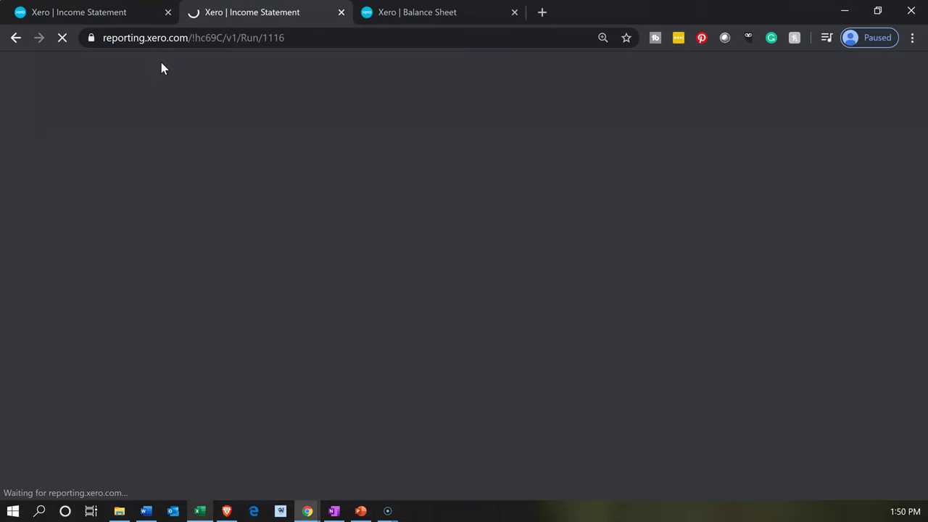
click(120, 18)
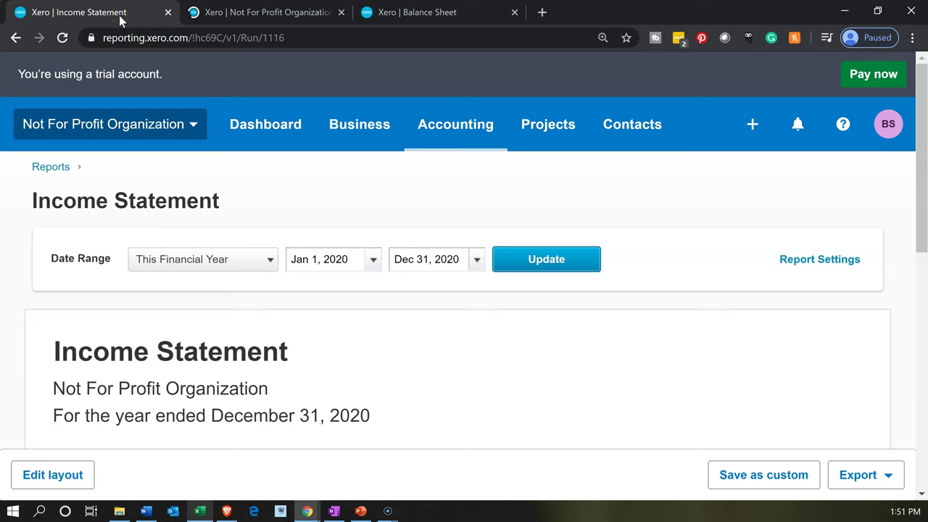
click(426, 134)
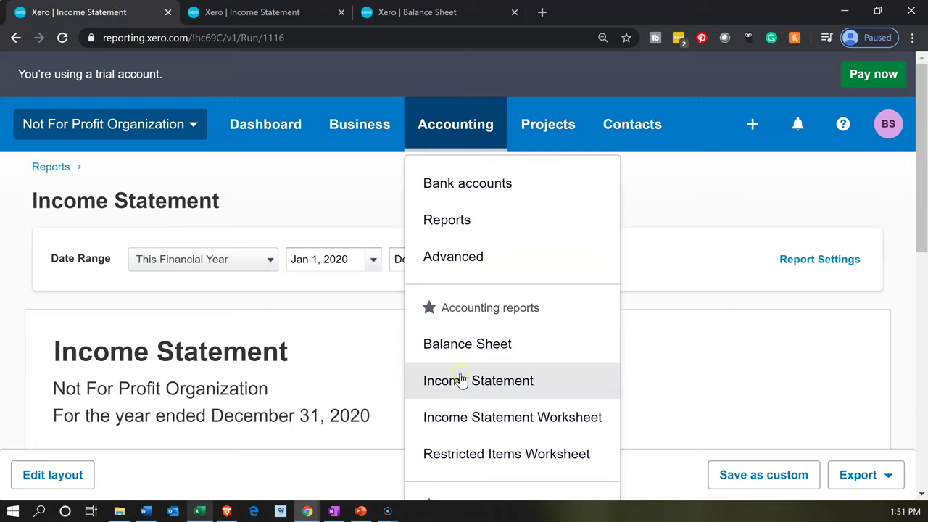
click(463, 419)
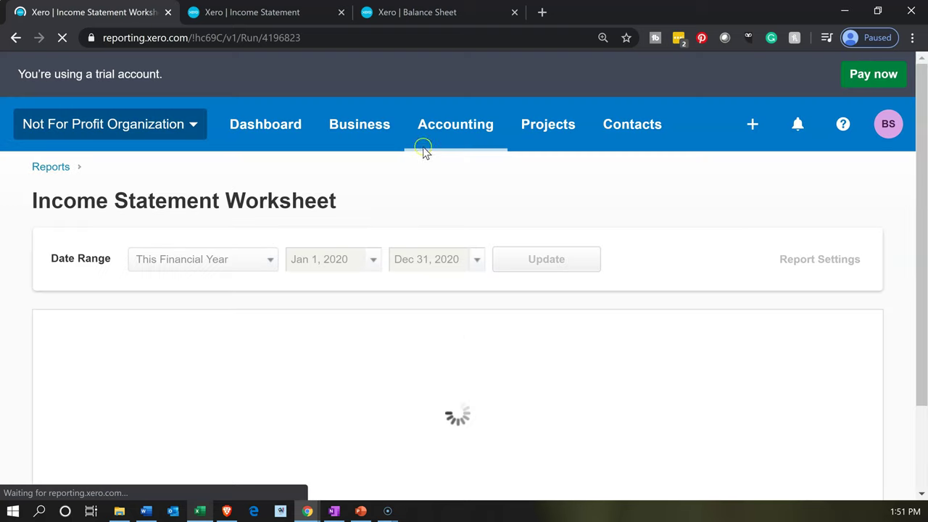
Step: Return to the Balance Sheet and drill down into the Checking Account balance to open its transactions
click(435, 16)
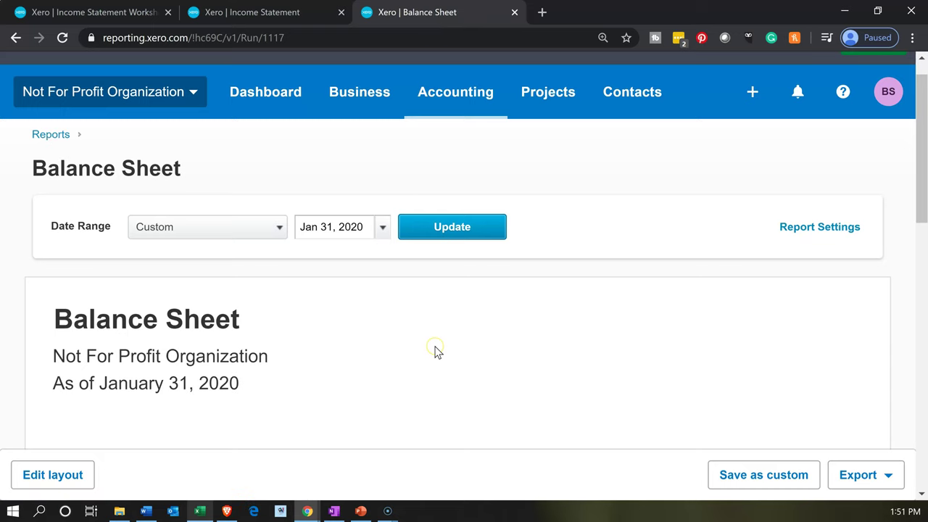
key(ctrl+plus)
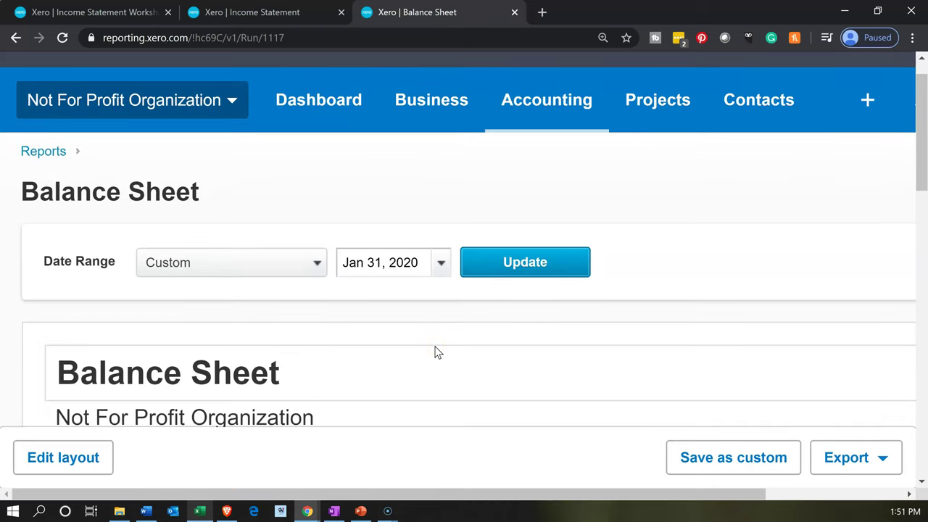
key(ctrl+minus)
key(ctrl+minus)
key(ctrl+plus)
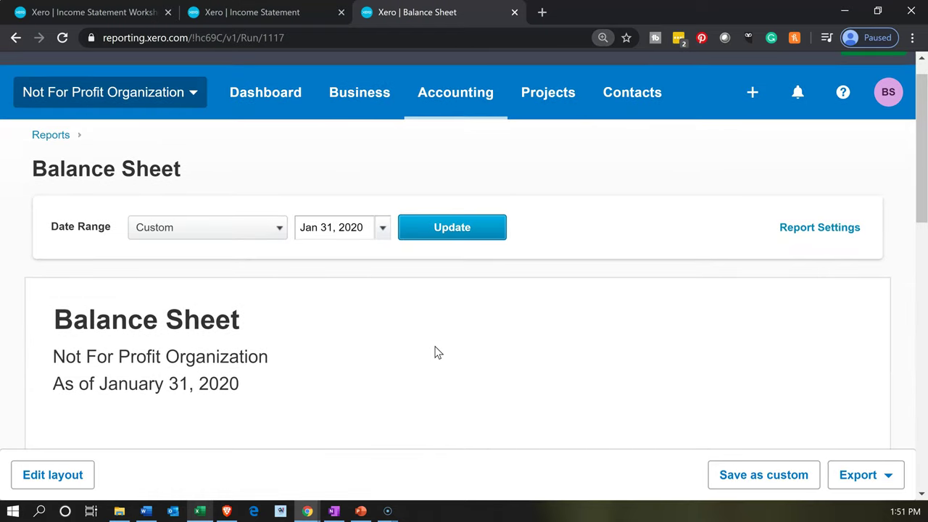
scroll(435, 352, down, 5)
click(548, 297)
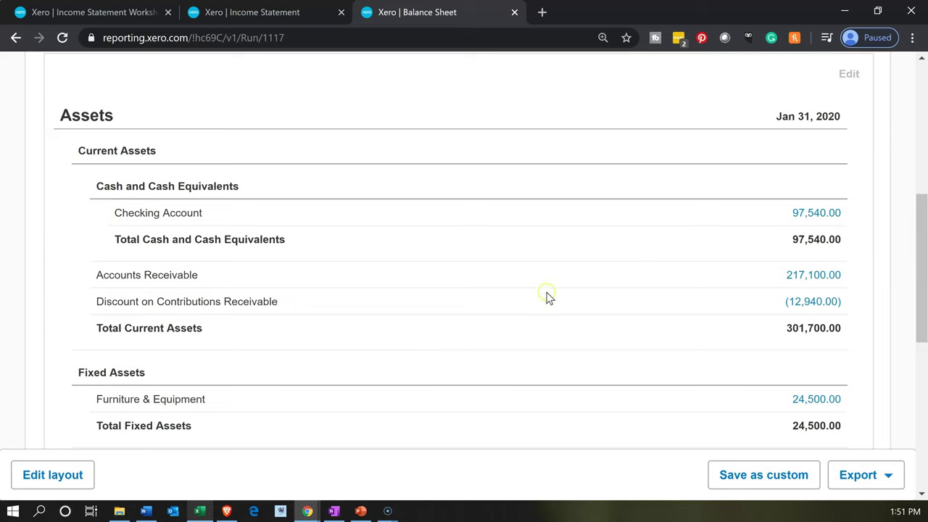
click(795, 220)
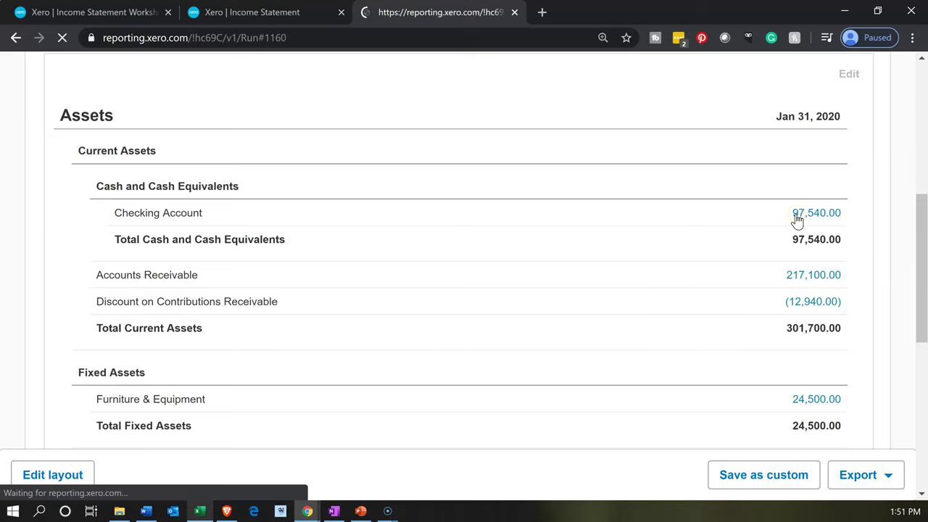
Step: Review the January Spend Money entries in the Checking Account transactions and go back to the Balance Sheet
scroll(688, 240, down, 5)
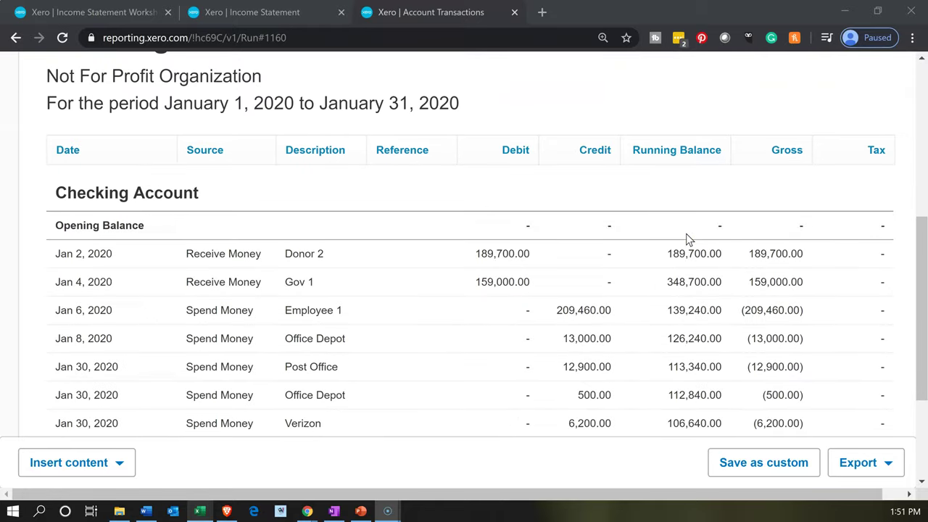
scroll(688, 239, down, 2)
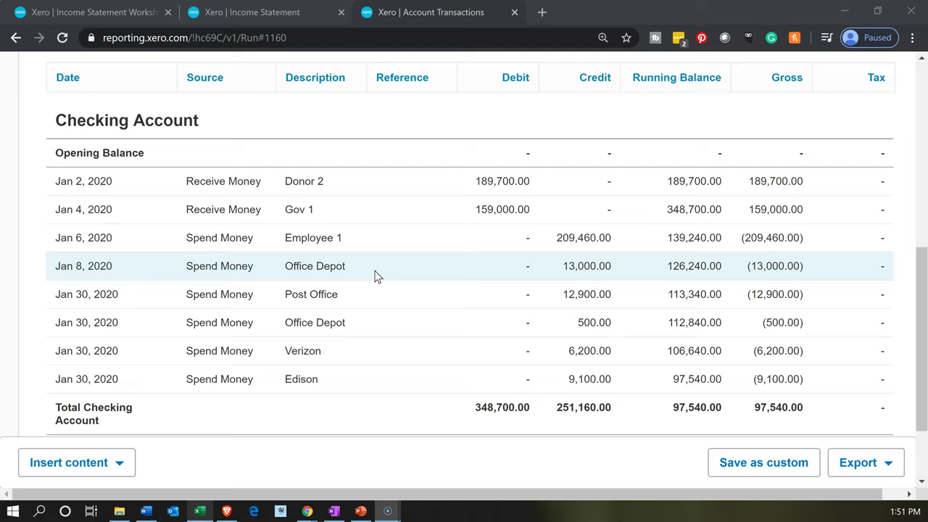
click(390, 328)
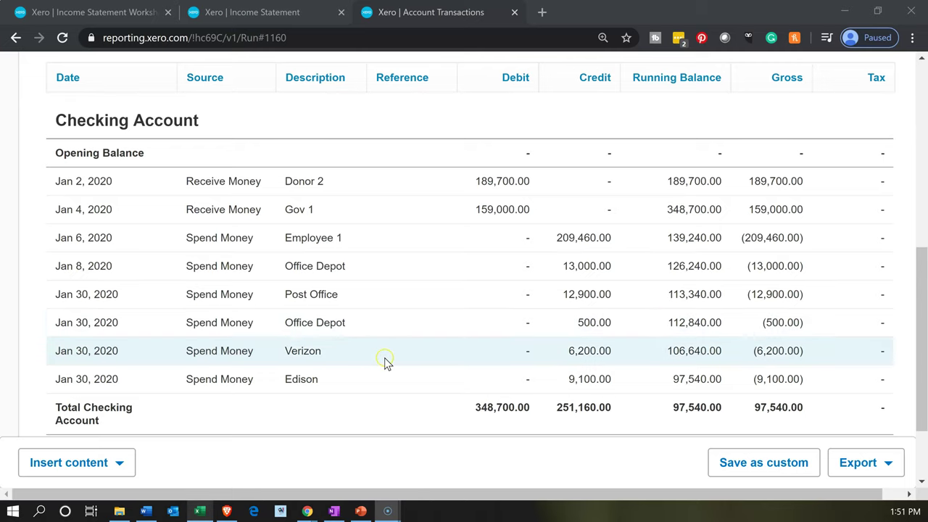
click(387, 390)
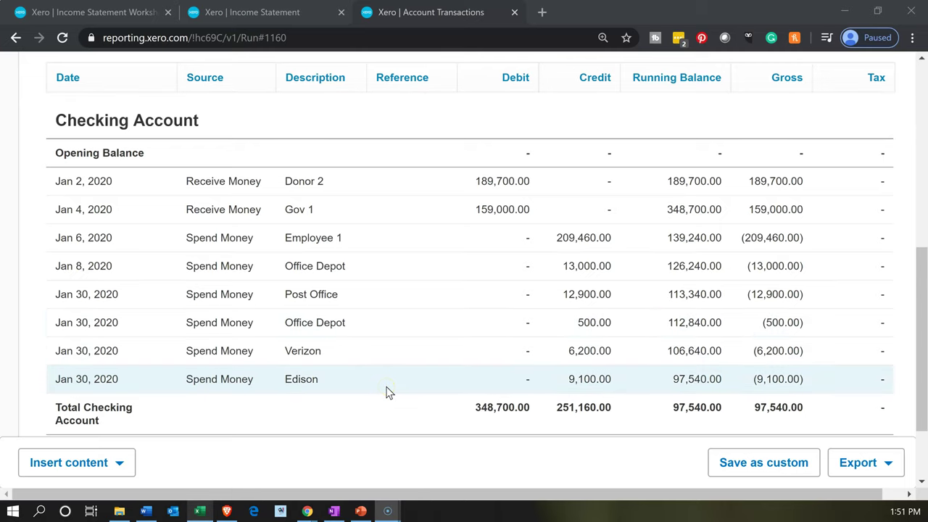
scroll(386, 392, up, 10)
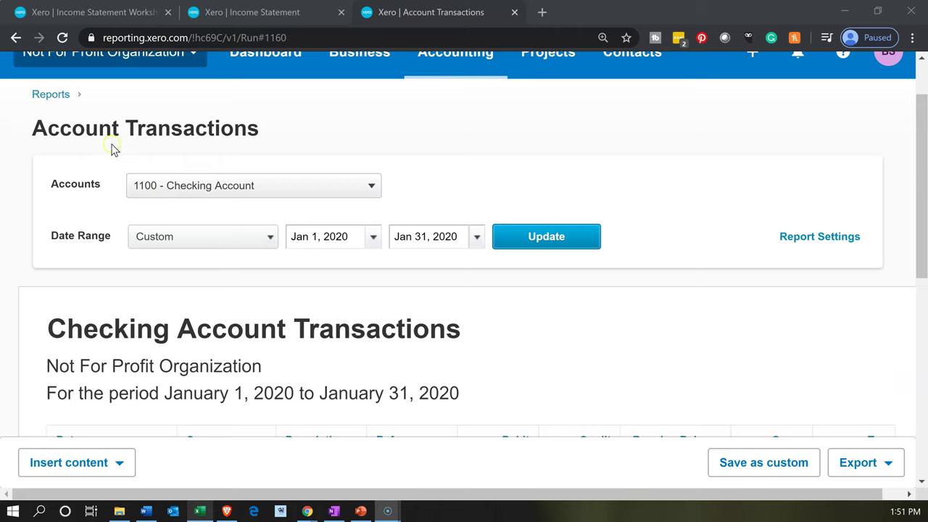
scroll(85, 191, up, 1)
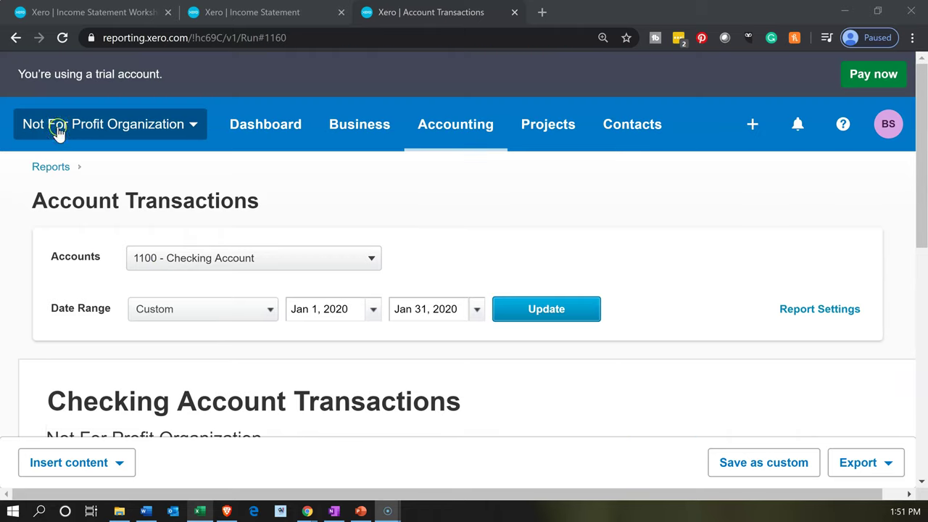
click(17, 38)
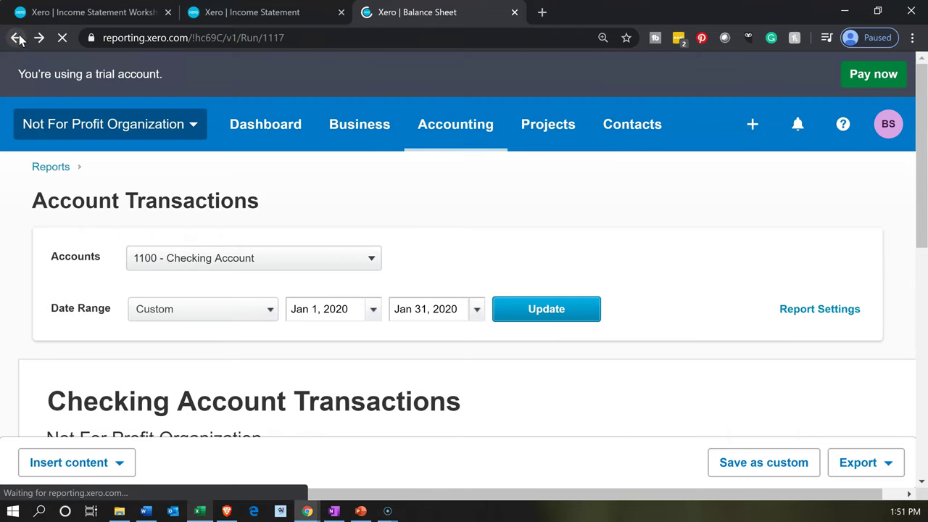
Step: Check the operating expenses by account on the Income Statement for this financial year
click(279, 12)
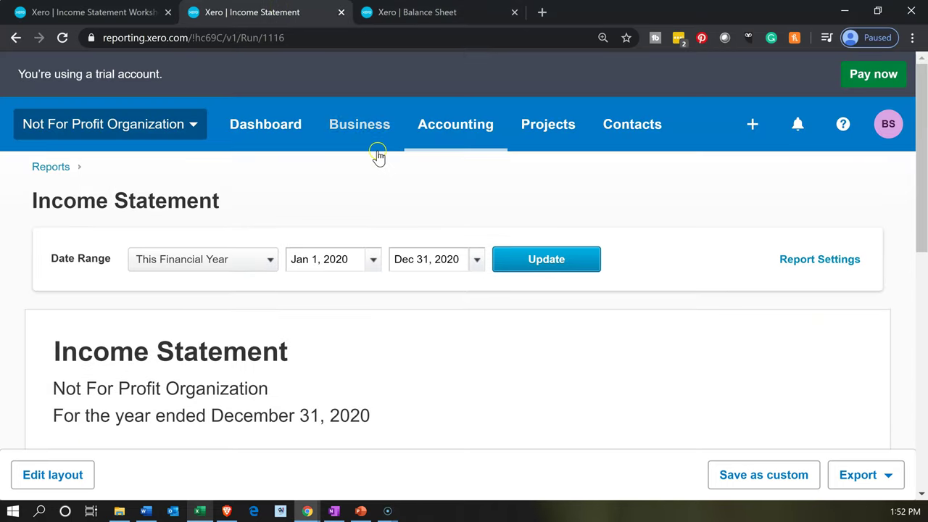
scroll(399, 232, down, 5)
scroll(400, 232, down, 2)
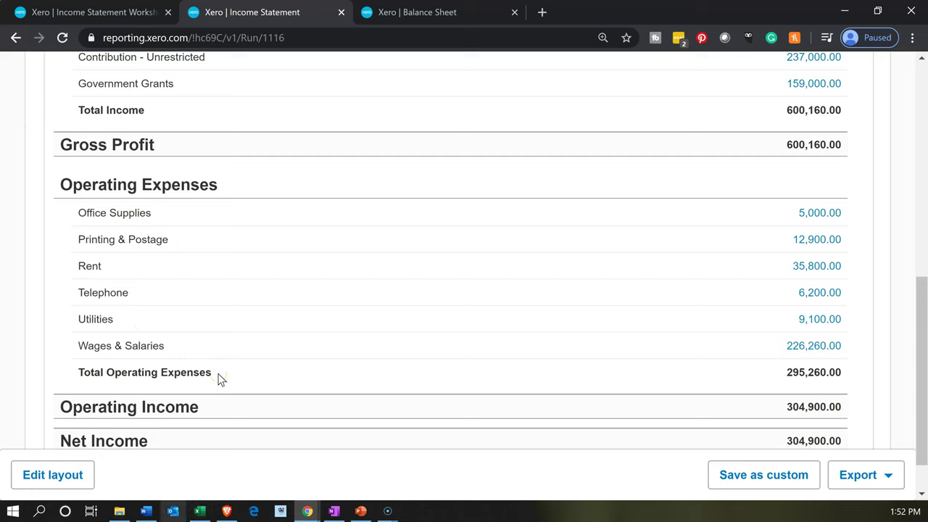
Step: Return to the Balance Sheet as of January 31, 2020 and drill down into the Accounts Payable balance
click(414, 12)
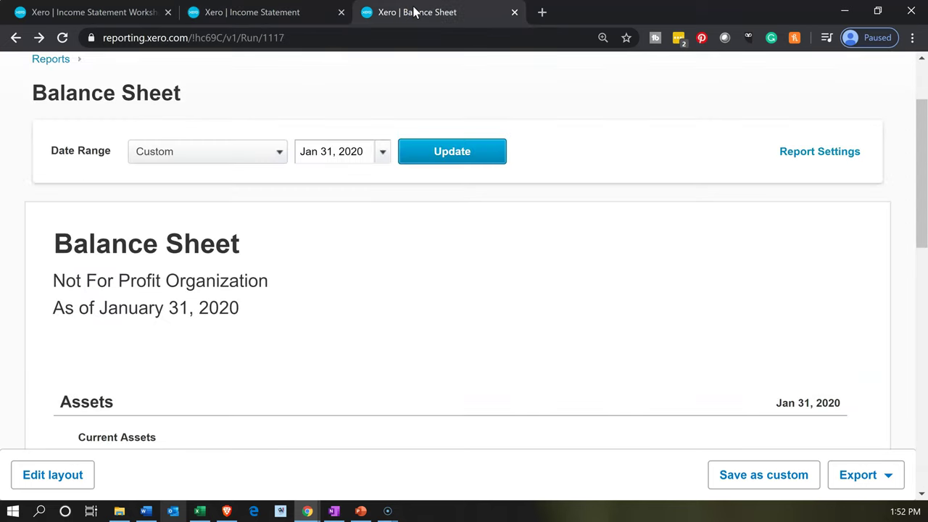
scroll(402, 236, down, 2)
scroll(403, 239, down, 6)
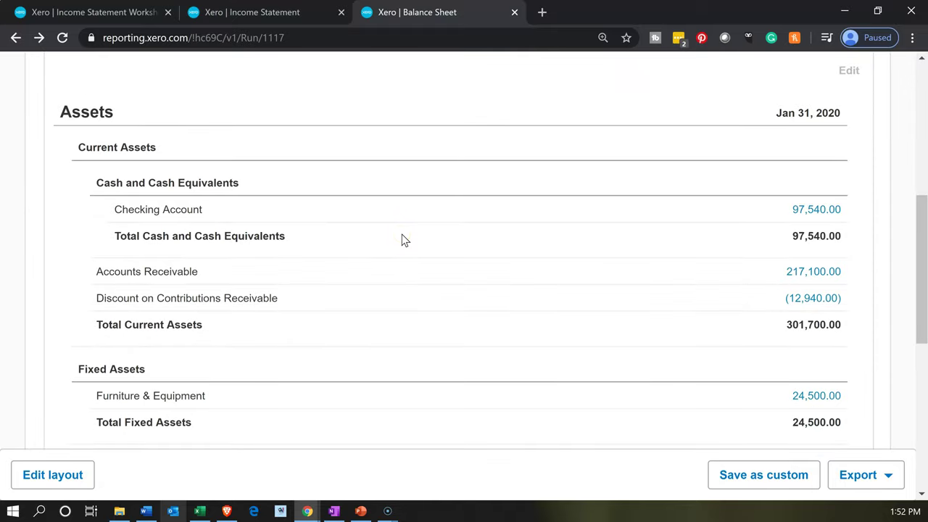
click(251, 302)
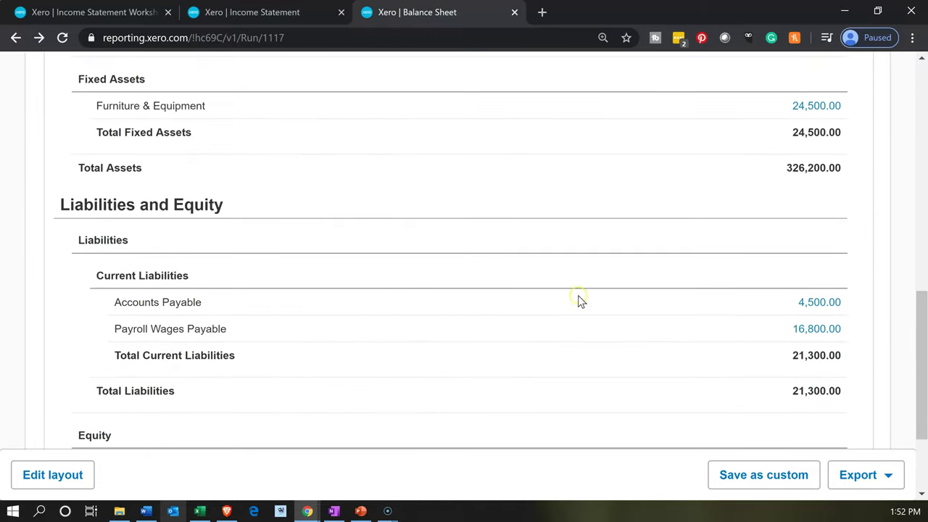
click(815, 306)
click(815, 306)
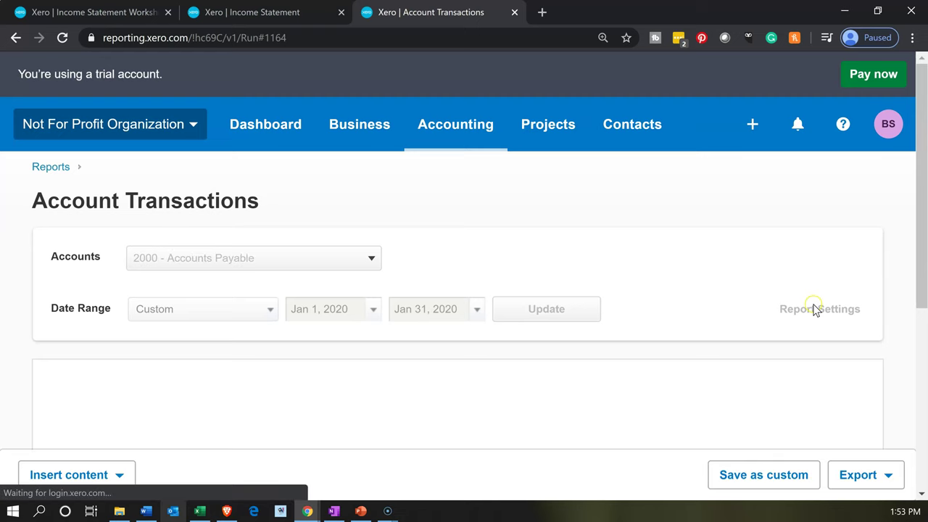
Step: Open the Office Depot payable invoice from the Accounts Payable transactions and review the bill's details and payment section
click(645, 288)
scroll(642, 287, down, 5)
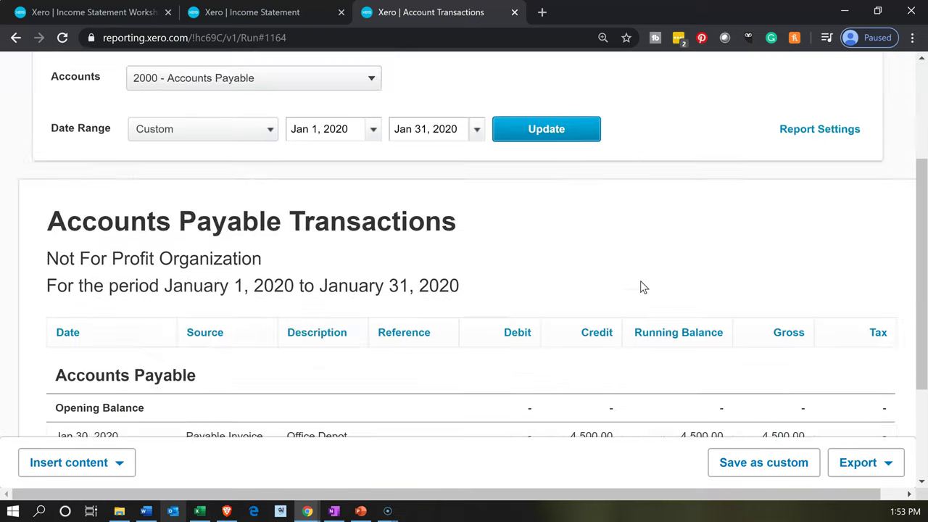
click(606, 282)
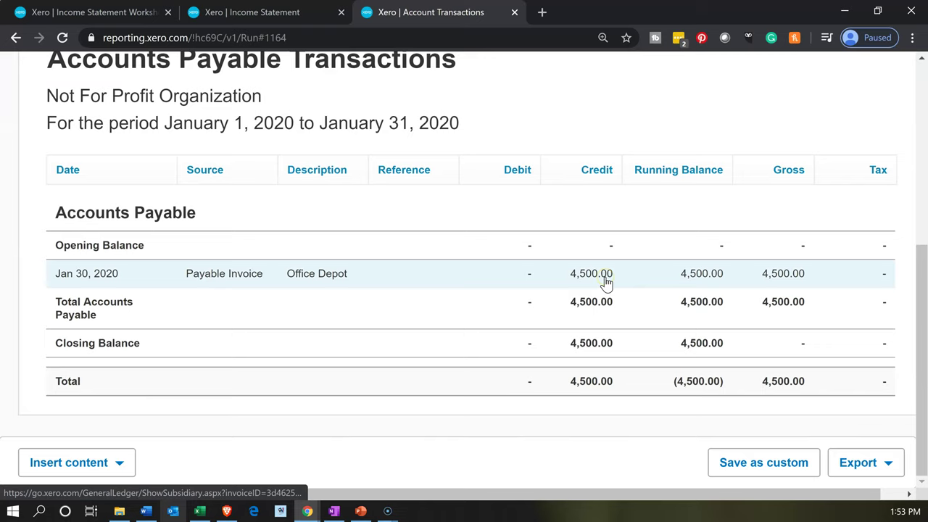
click(612, 282)
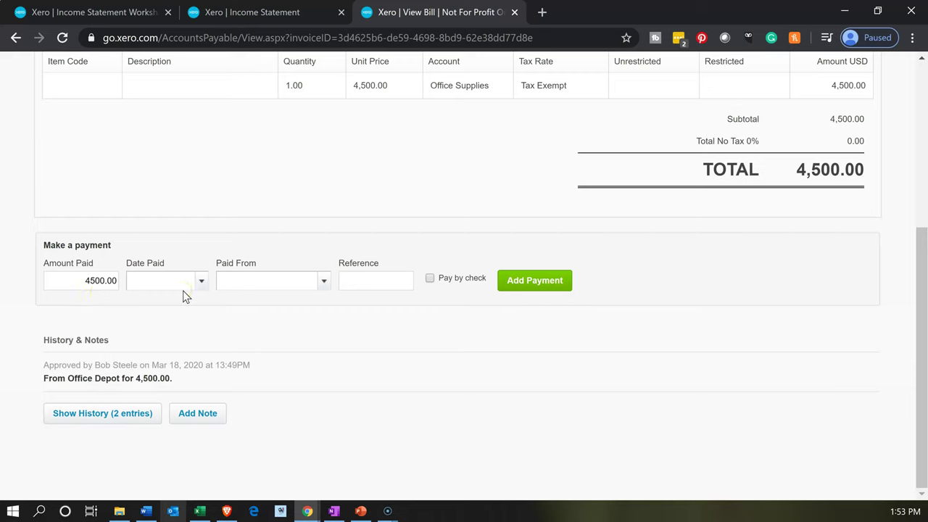
scroll(185, 296, up, 5)
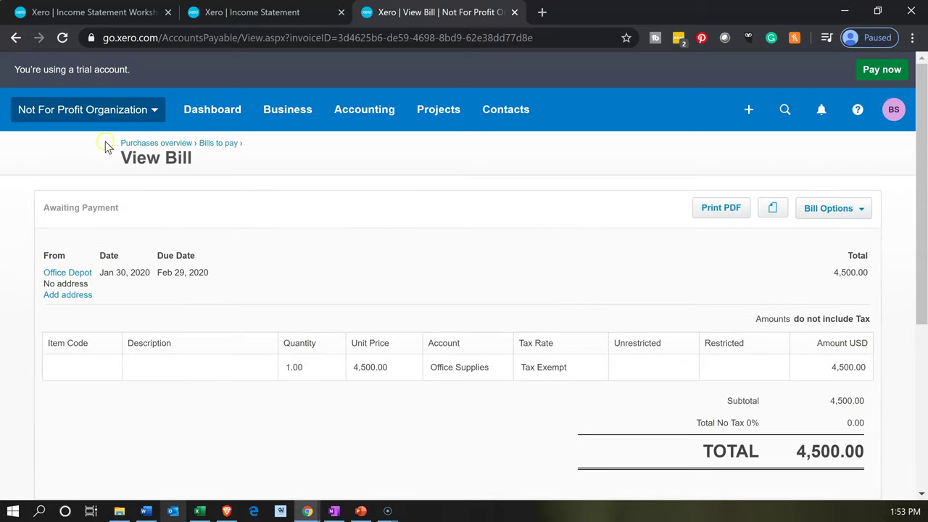
Step: Go back from the Office Depot bill to the Balance Sheet and switch to the Income Statement Worksheet report
click(19, 40)
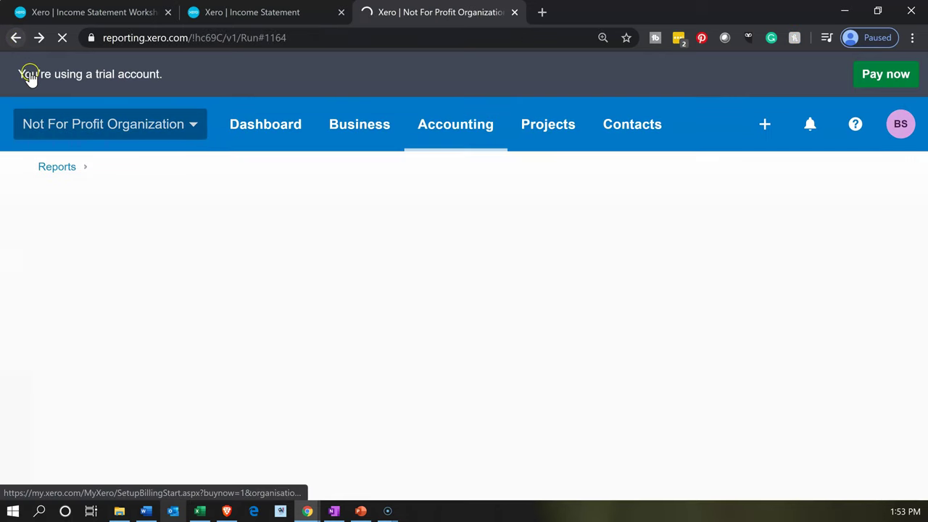
click(95, 10)
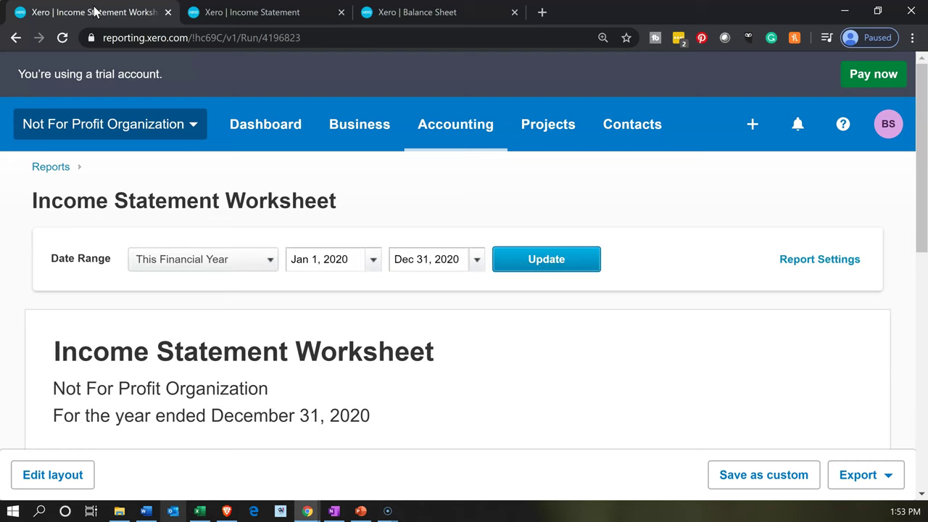
click(97, 12)
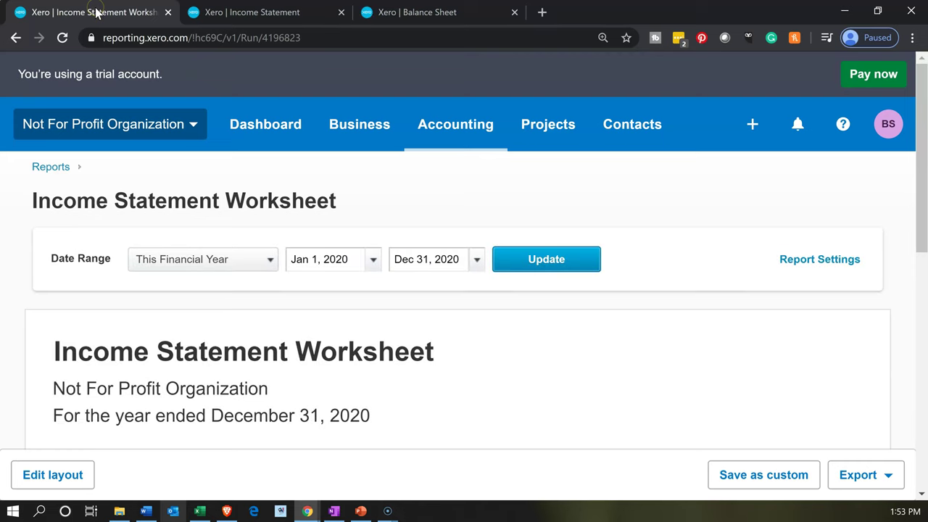